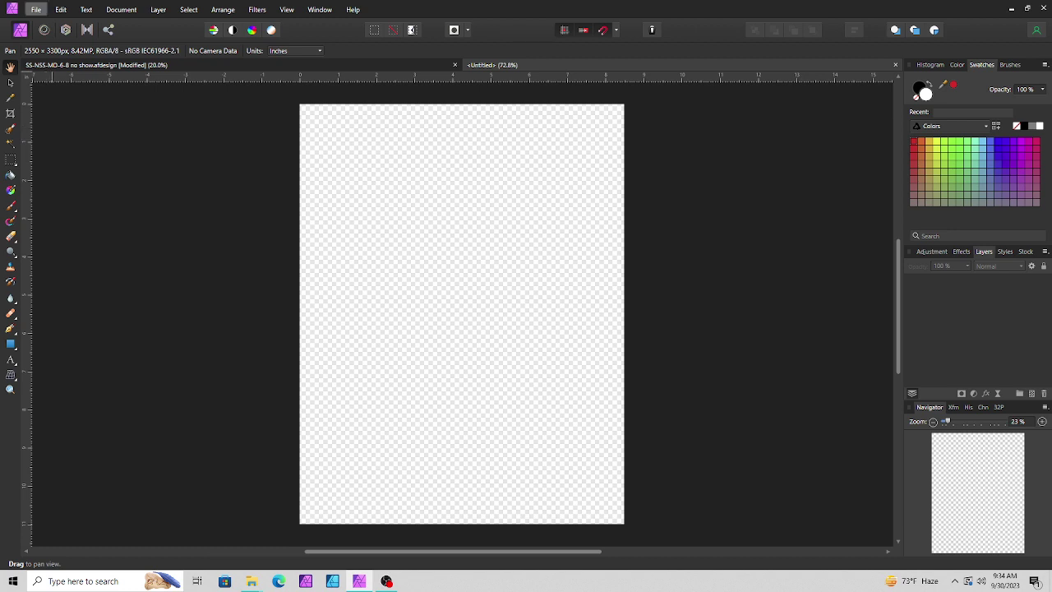
Create a new document 17 in wide and 11 in high at 300 DPI.
left_click(36, 9)
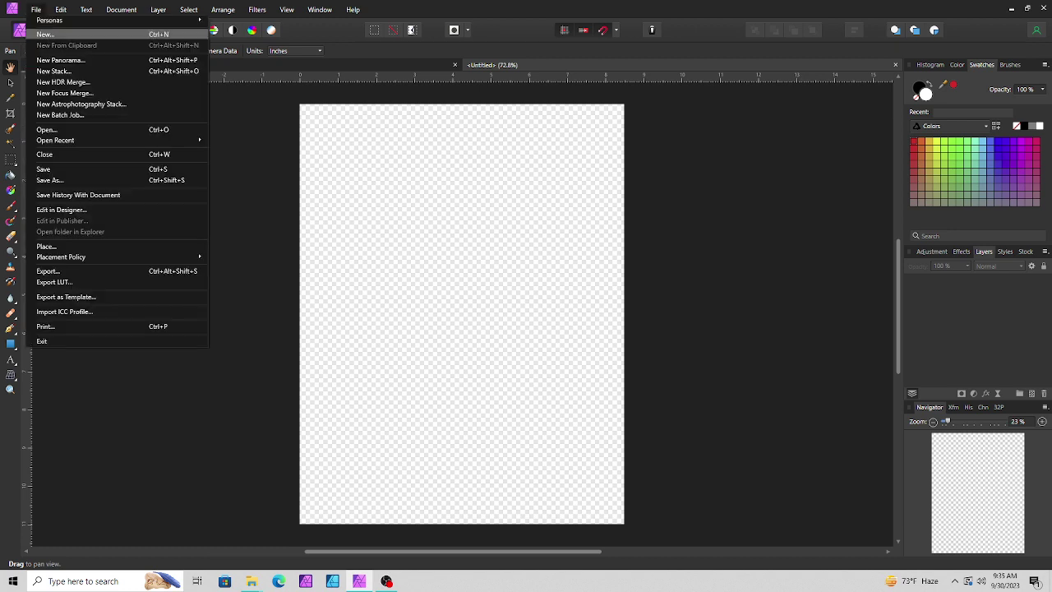
left_click(45, 35)
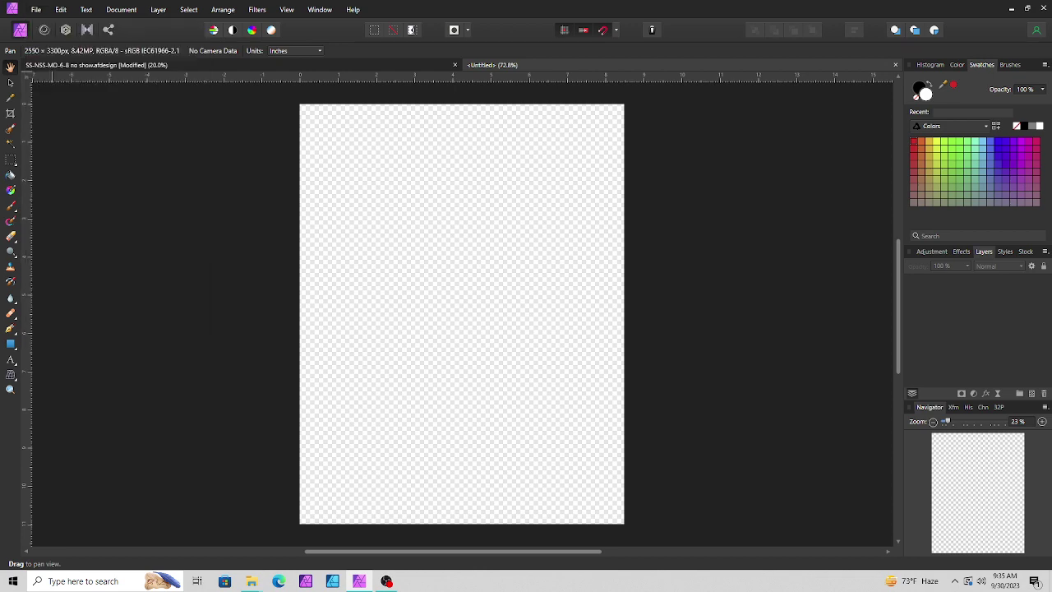
left_click(730, 184)
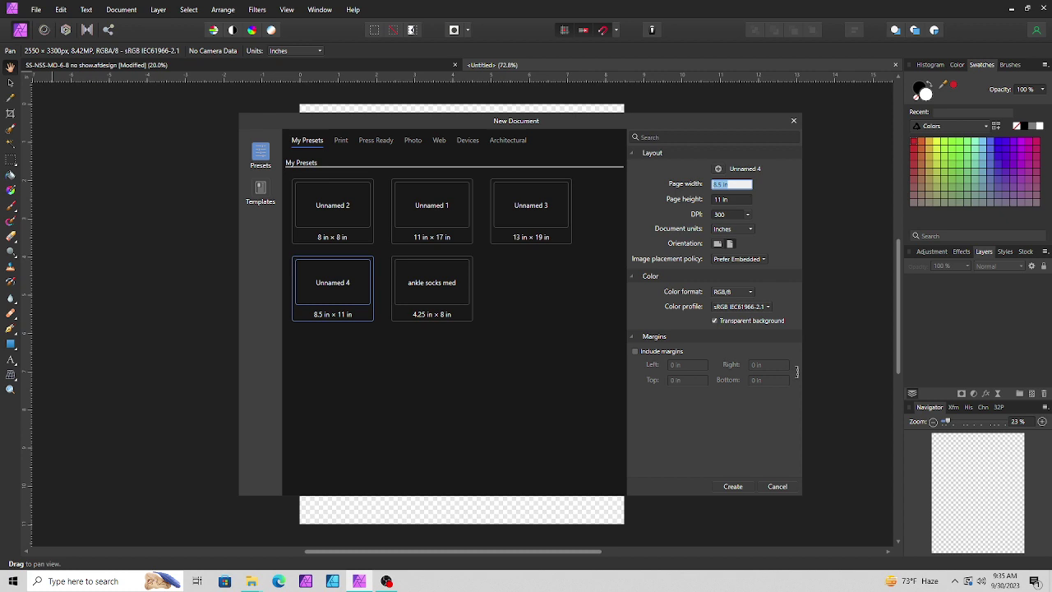
type("1711")
key("BackSpace")
key("Return")
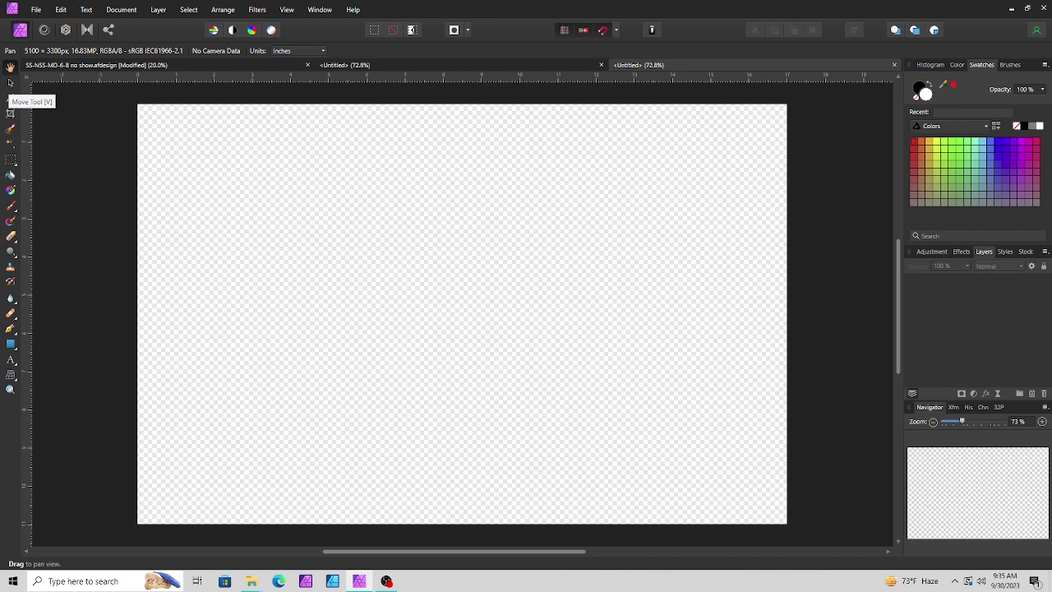
Draw a white rectangle without stroke, about 3.15 by 8.62 in, near the left edge of the page.
left_click(10, 83)
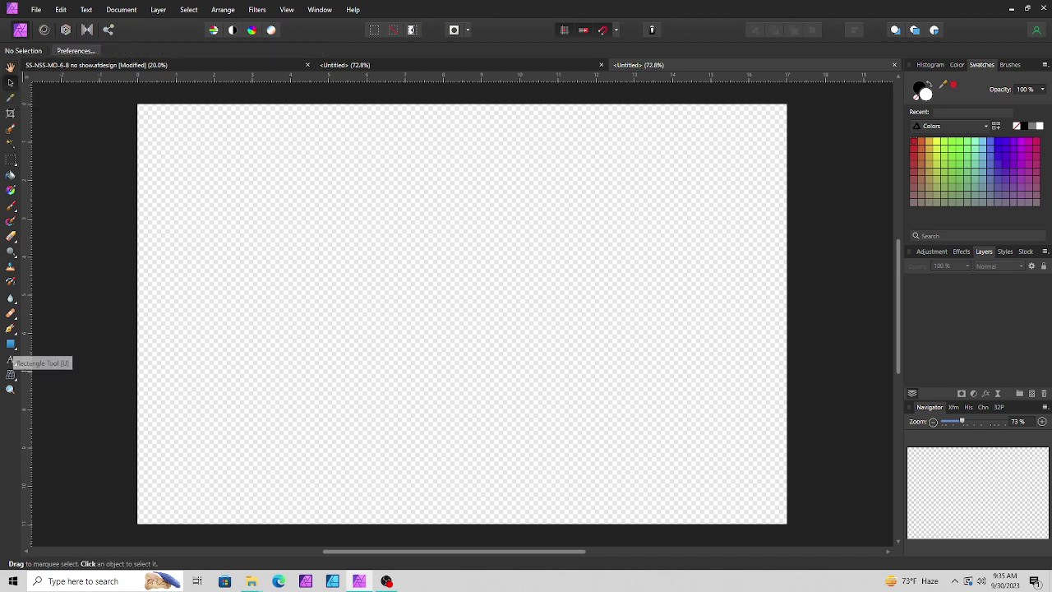
left_click(11, 343)
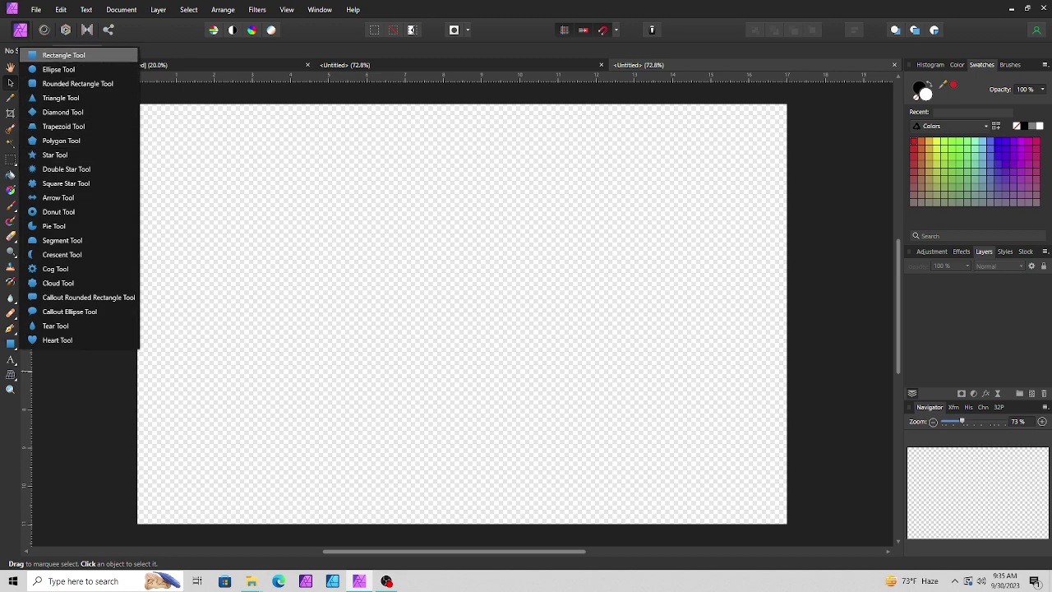
left_click(63, 55)
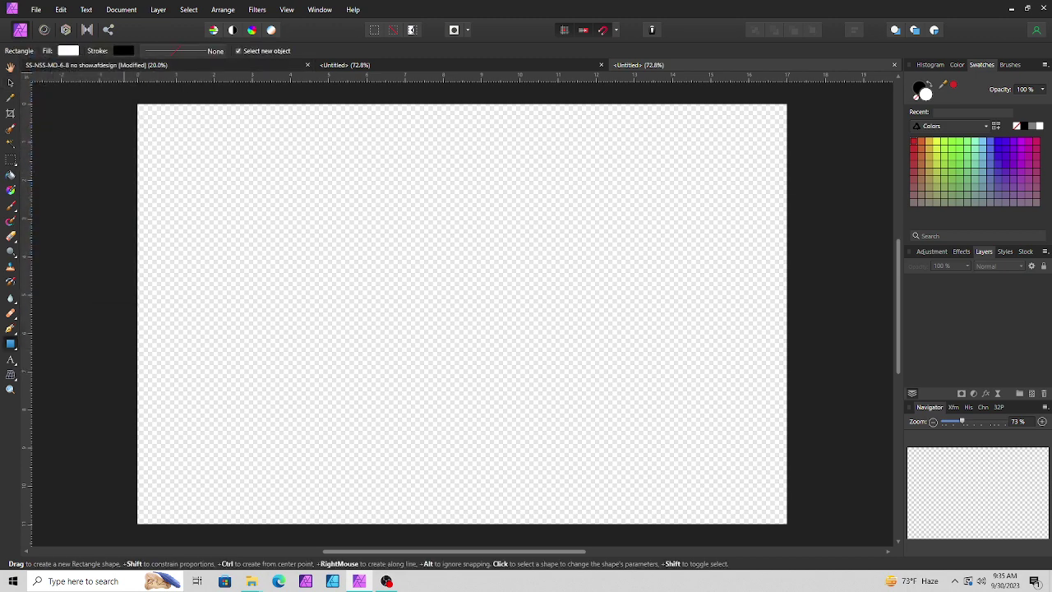
left_click(68, 51)
left_click(202, 71)
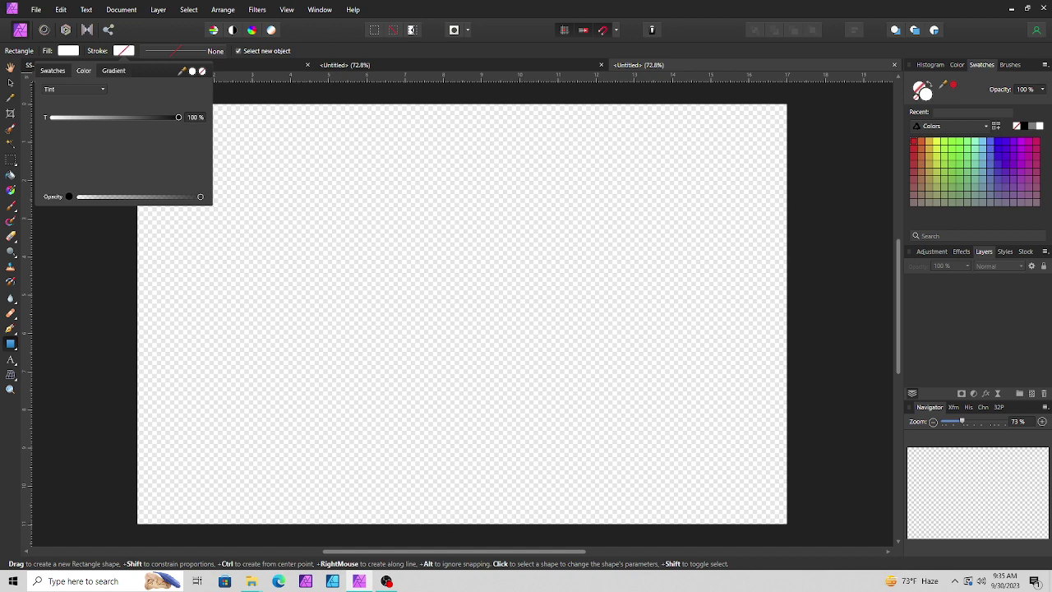
left_click(228, 147)
left_click_drag(161, 121, 282, 449)
Duplicate the white rectangle and place the copy just to its right, level with the original.
right_click(954, 283)
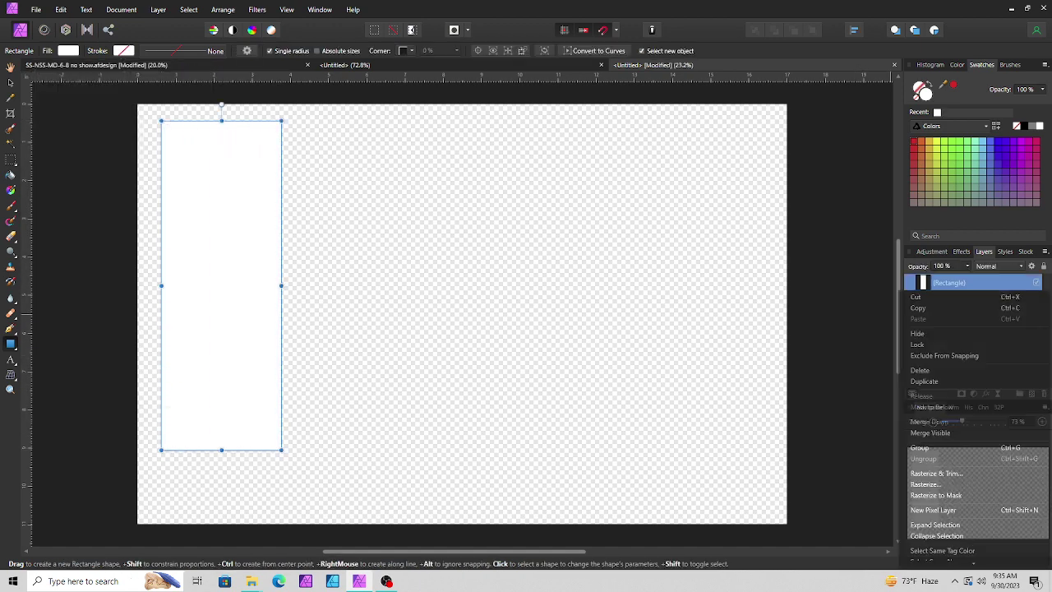
left_click(946, 369)
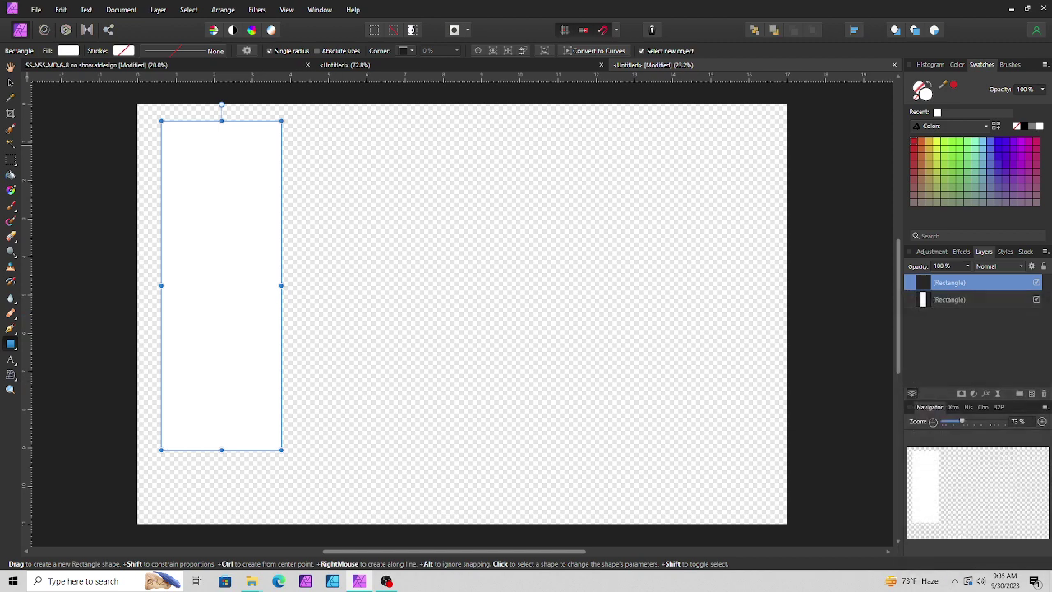
left_click(11, 83)
left_click_drag(222, 244, 364, 244)
left_click_drag(364, 285, 361, 285)
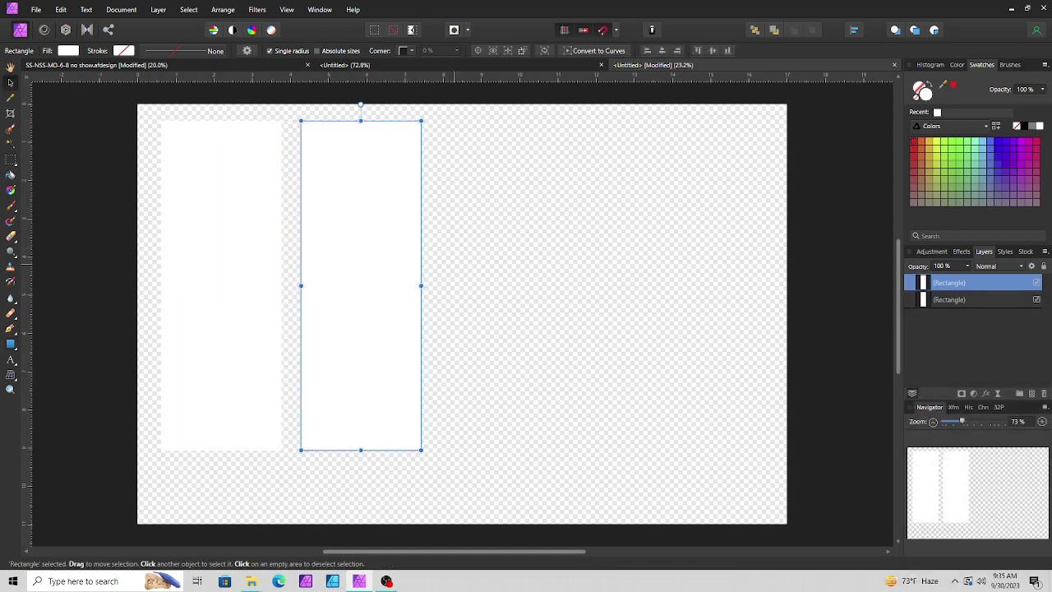
Duplicate the second rectangle and move the new copy into the right half of the page.
right_click(945, 285)
left_click(925, 383)
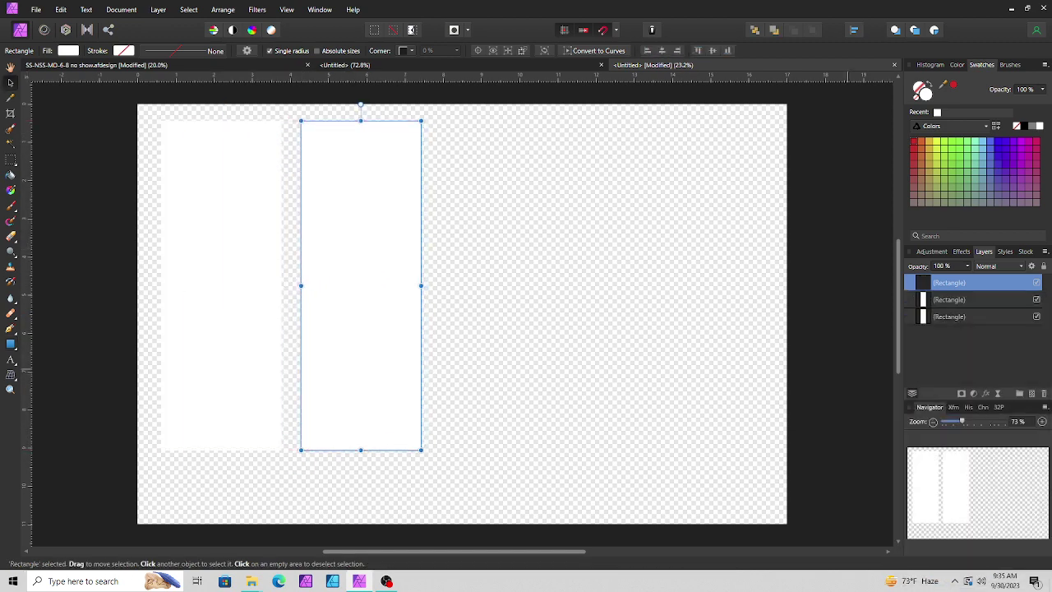
left_click_drag(361, 285, 549, 286)
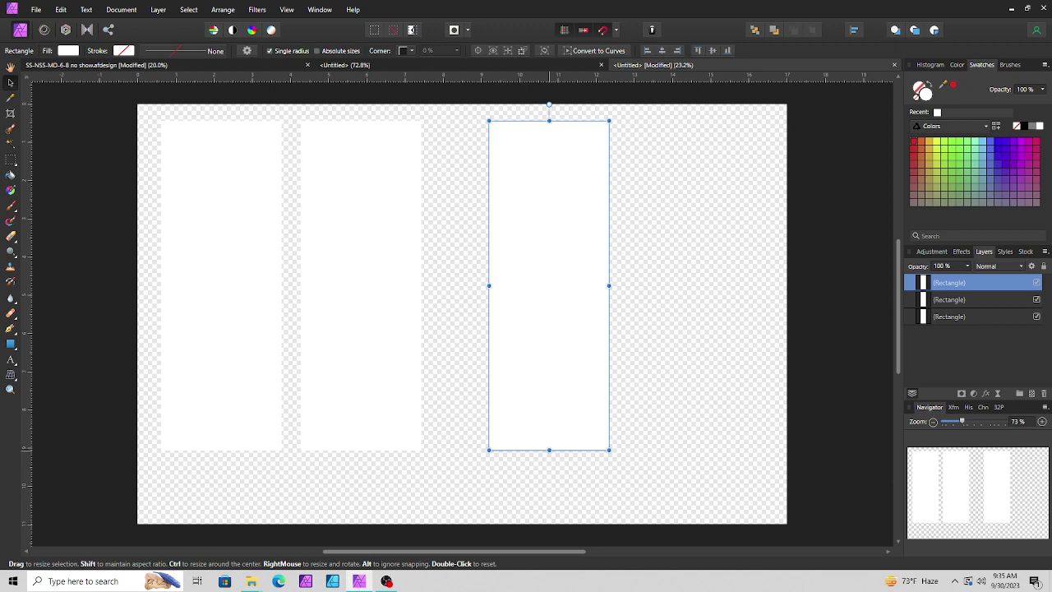
left_click(121, 9)
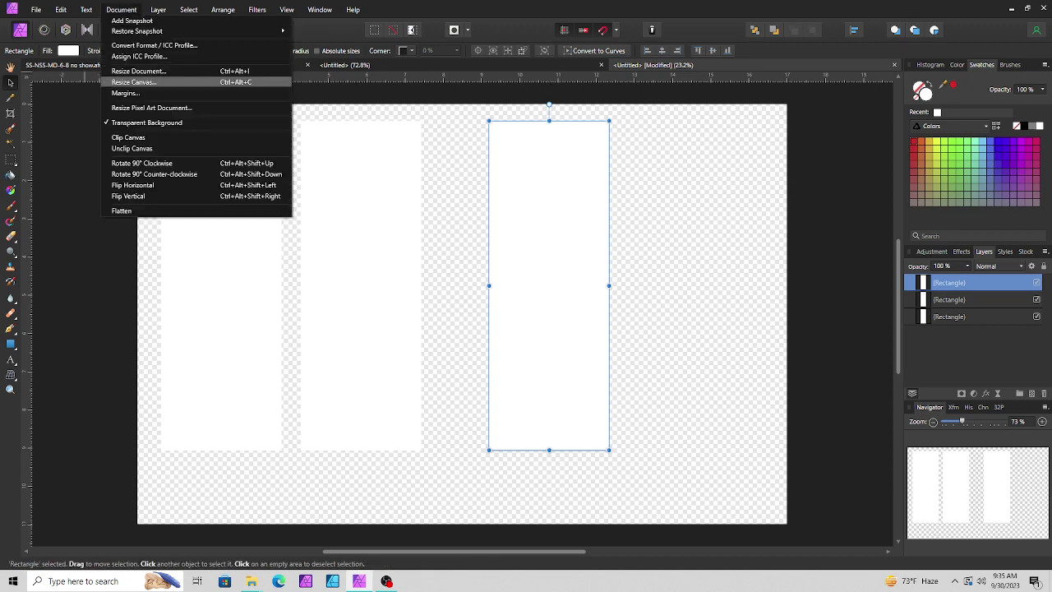
left_click(133, 82)
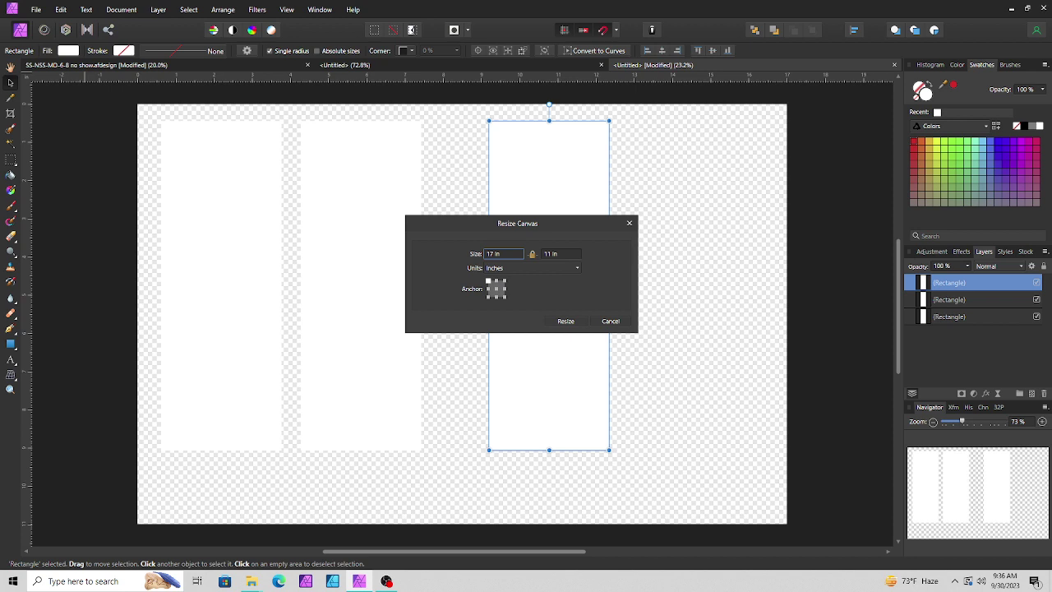
left_click(611, 321)
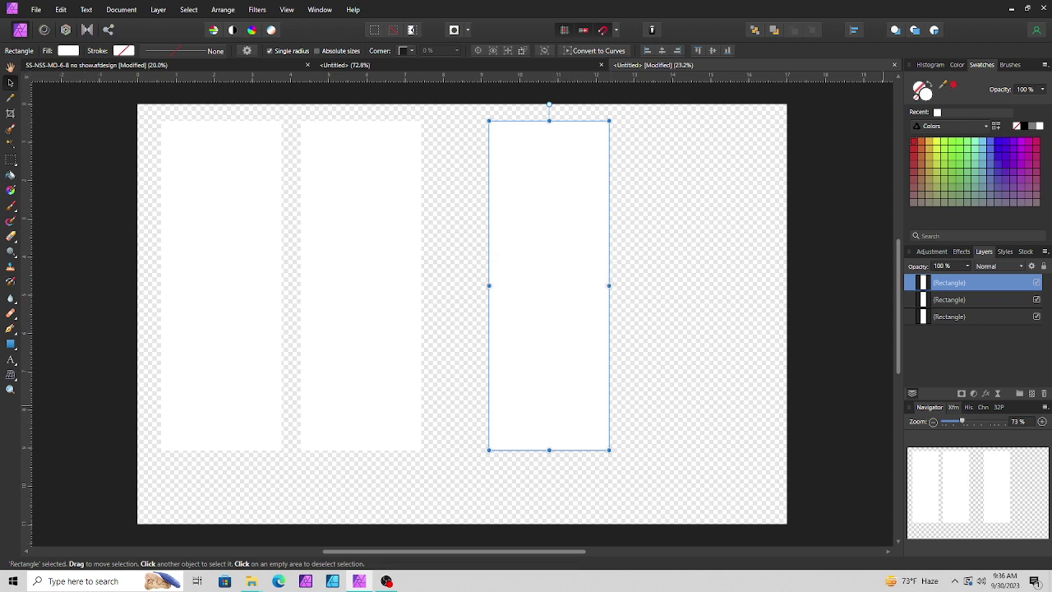
Set the rightmost rectangle's height to 12.7 in and align its top with the page's upper edge.
left_click(954, 407)
left_click(1022, 525)
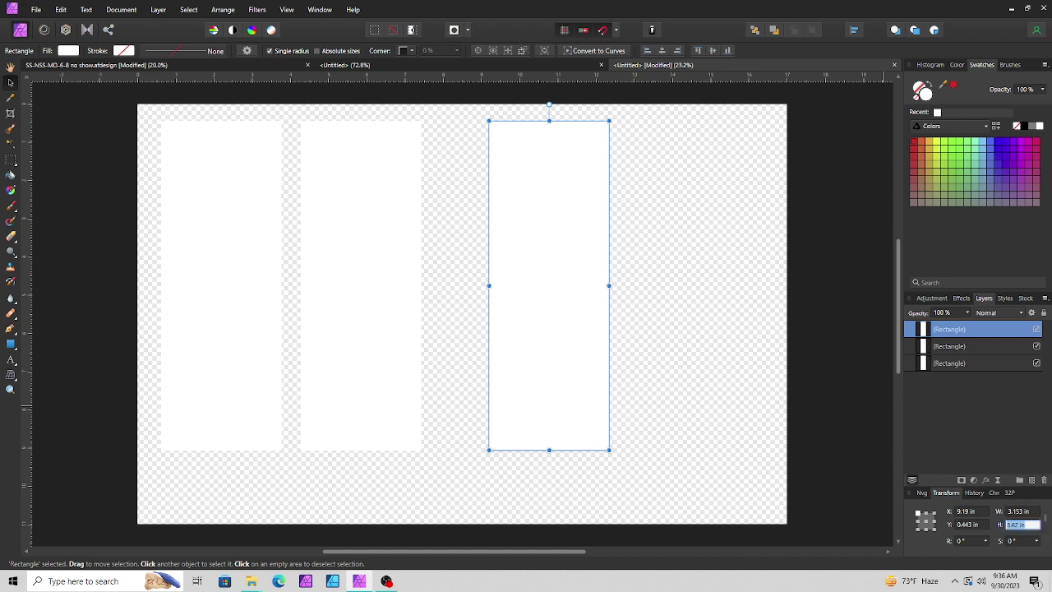
type("12.7")
key("Return")
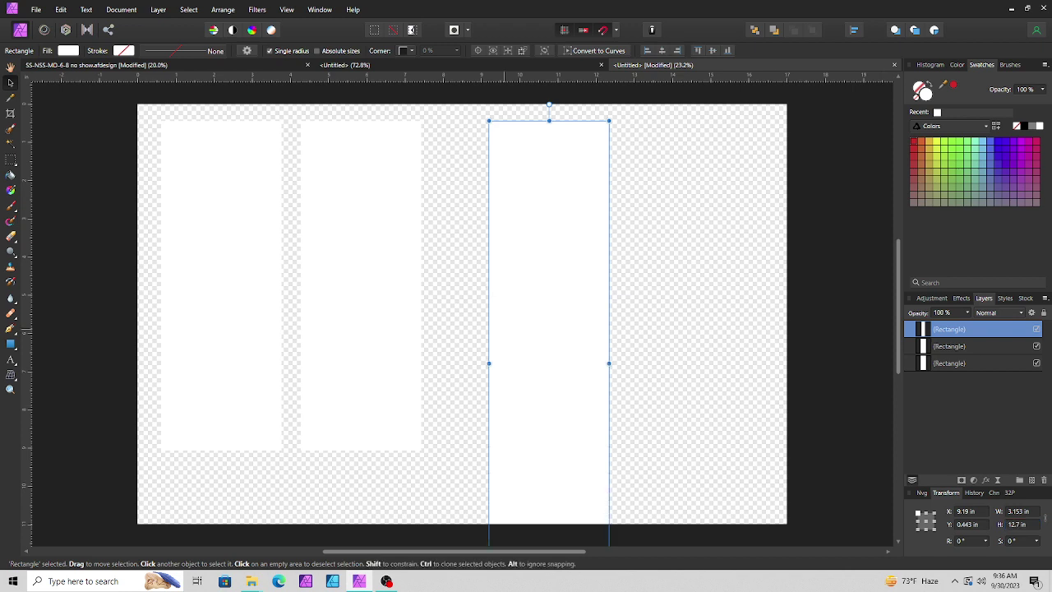
left_click_drag(539, 330, 541, 312)
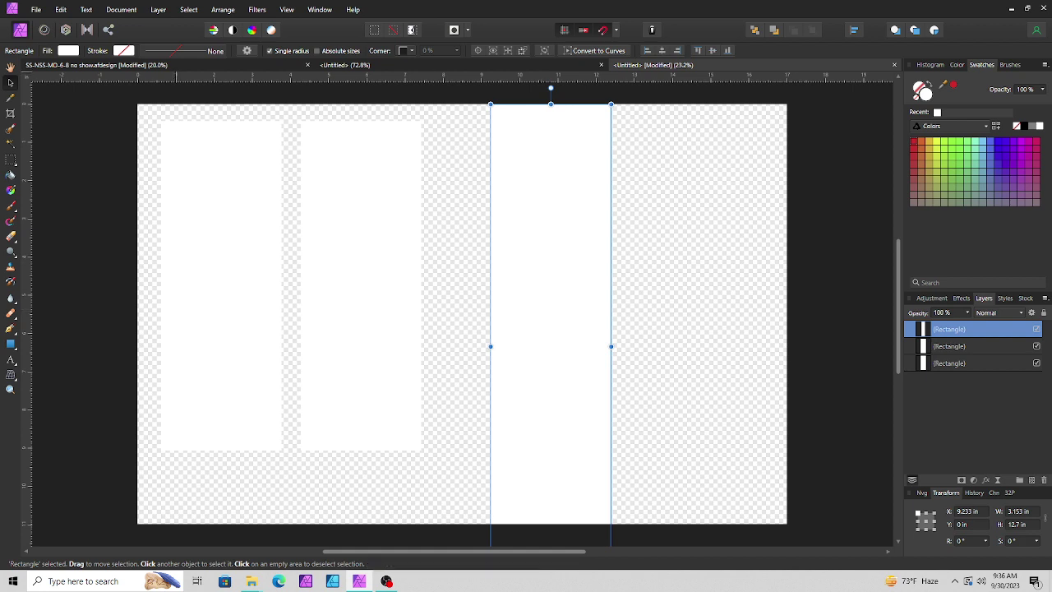
Resize the canvas to 19 by 13 in.
left_click(121, 10)
left_click(133, 82)
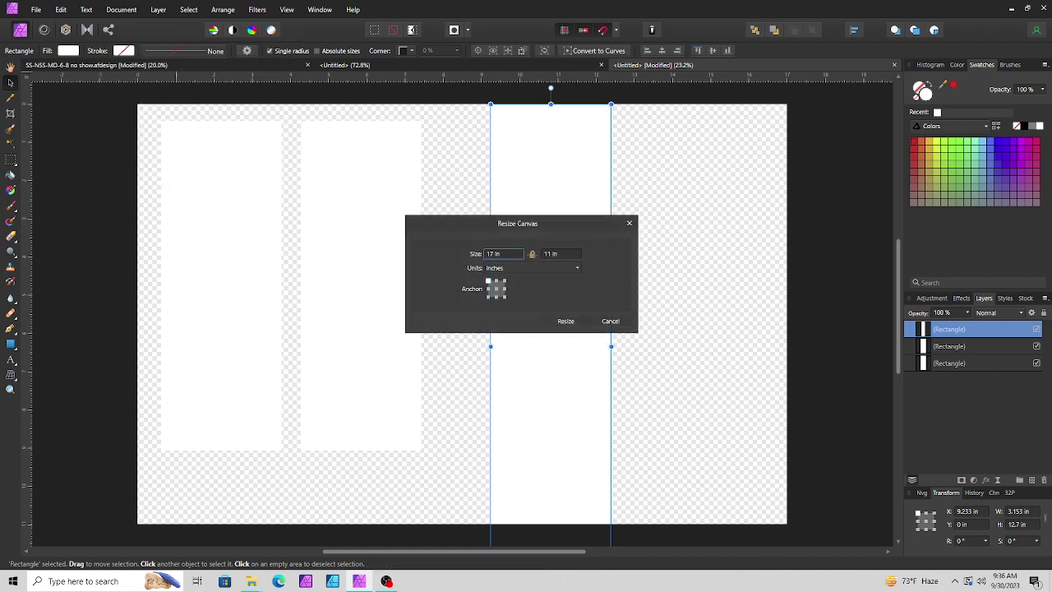
left_click(504, 254)
type("19")
key("Tab")
type("12")
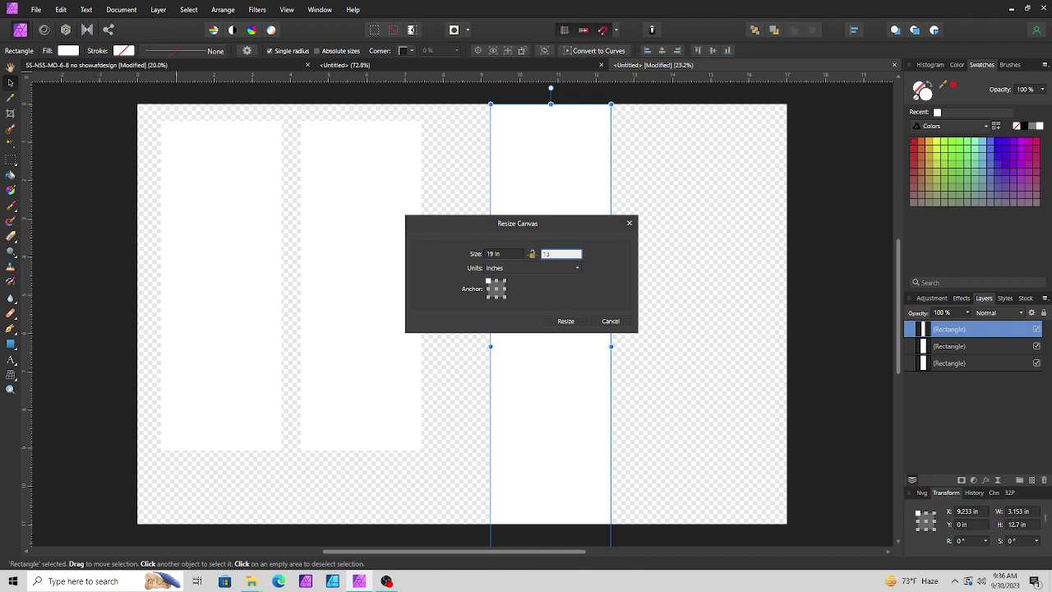
left_click(566, 322)
Center the tall rectangle vertically on the canvas, shifting it to about X 10.6 in, and set its width to 5 in.
left_click_drag(508, 314, 549, 314)
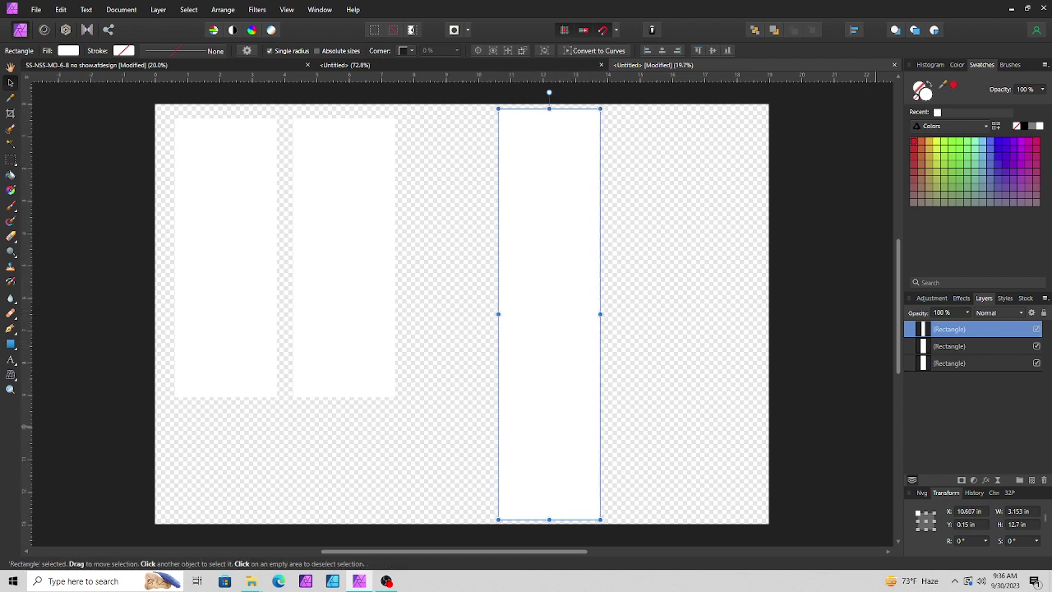
left_click(1018, 512)
type("5")
key("Return")
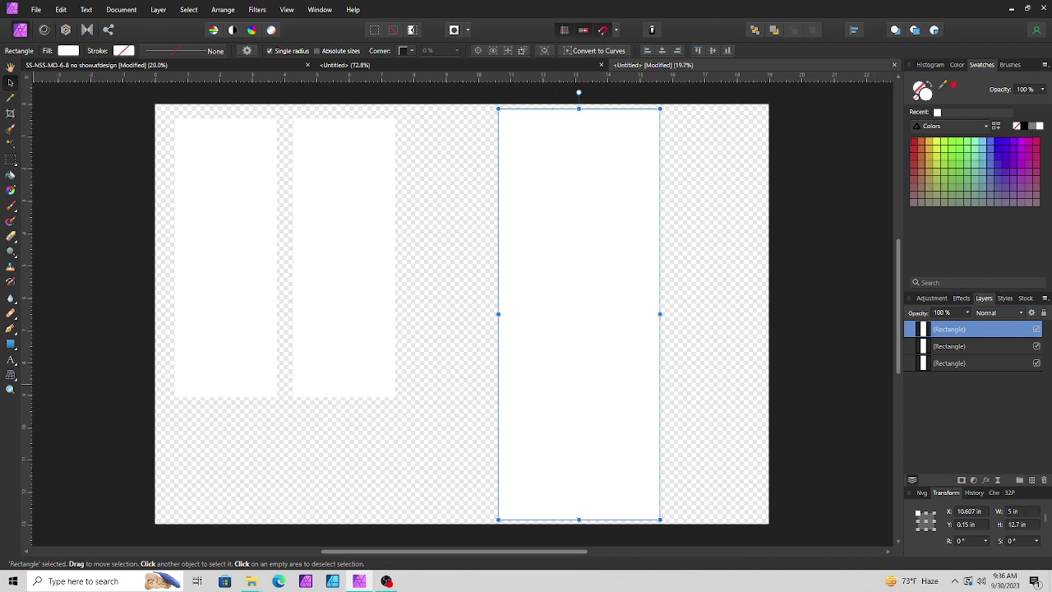
Move the middle rectangle over the tall white one, fill it with mid gray and bring it to the front.
left_click(373, 264)
left_click_drag(374, 265, 613, 276)
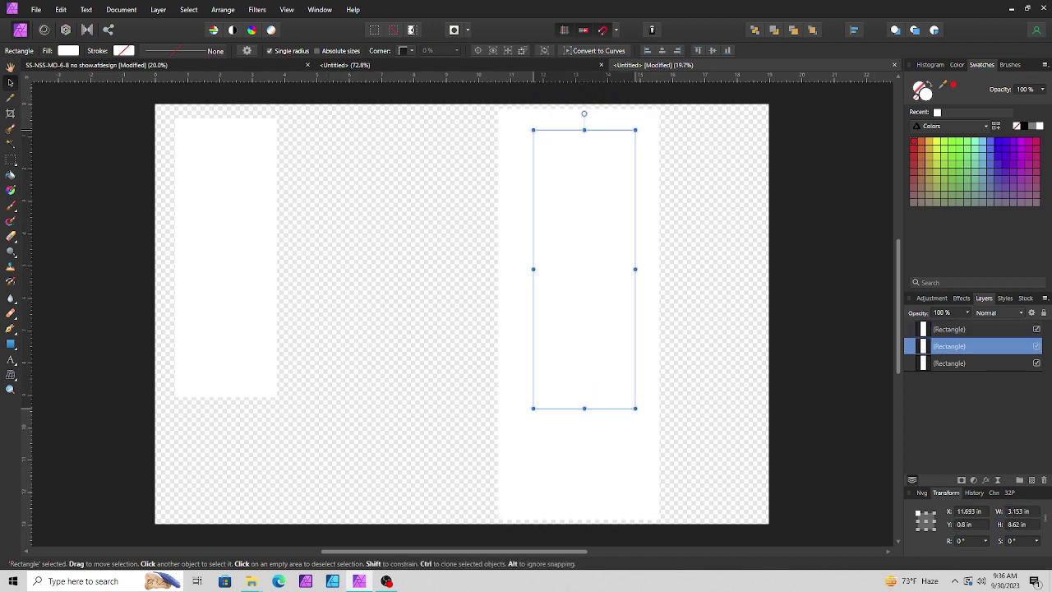
left_click(1033, 126)
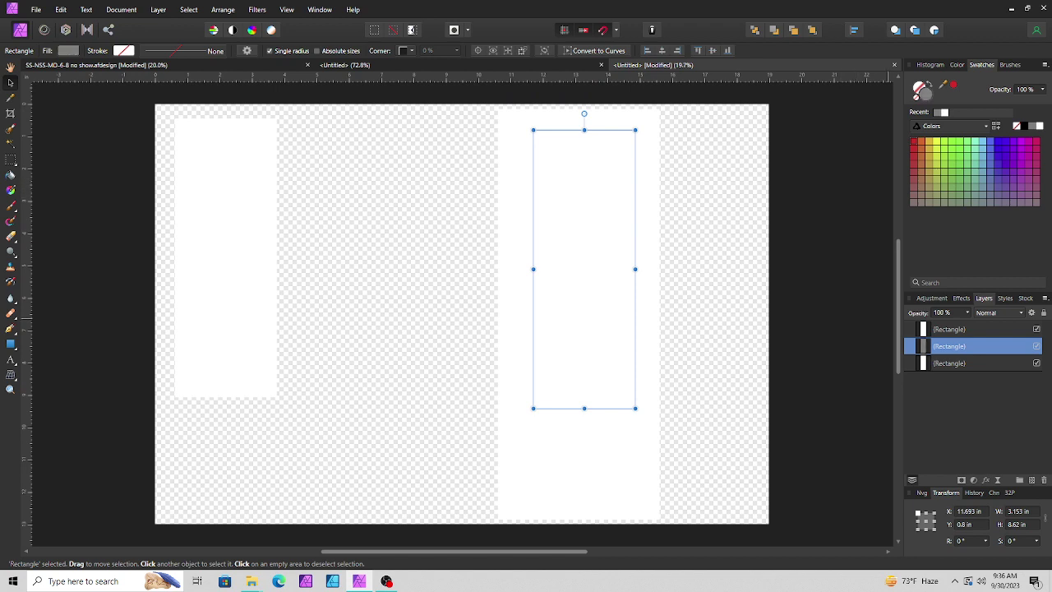
key("ctrl+shift+bracketright")
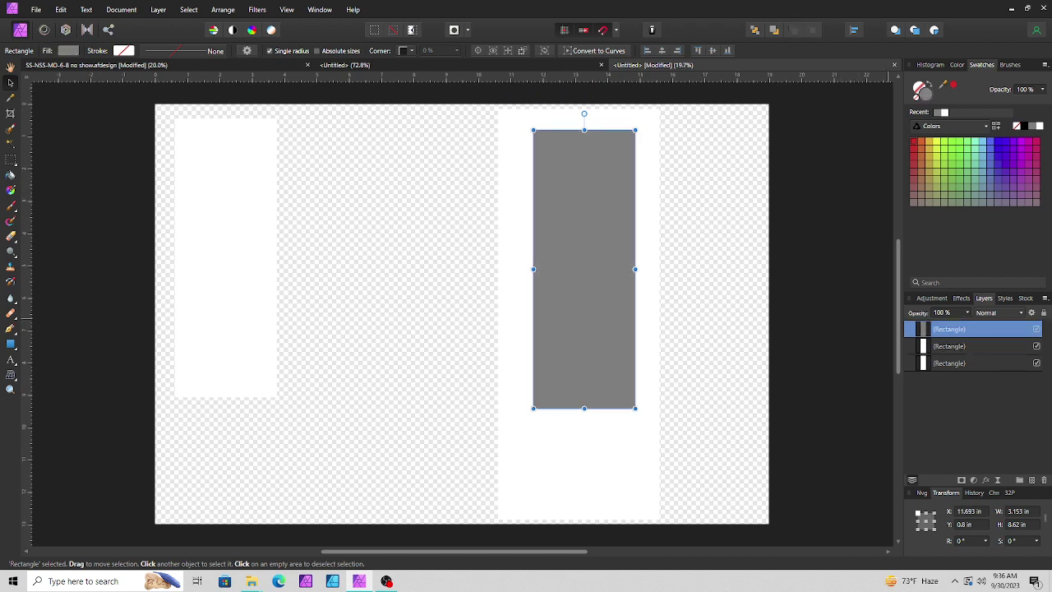
Resize the gray rectangle to 4.2 by 12.5 in and center it on the tall white rectangle.
left_click(1020, 510)
type("4.2")
key("Tab")
type("12.")
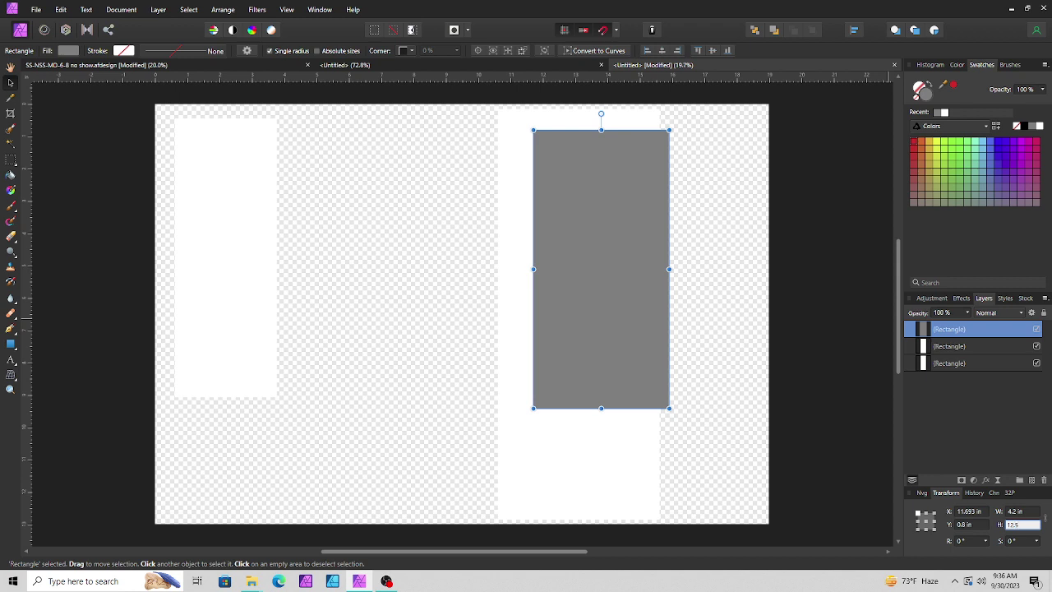
key("Return")
left_click_drag(602, 246, 579, 254)
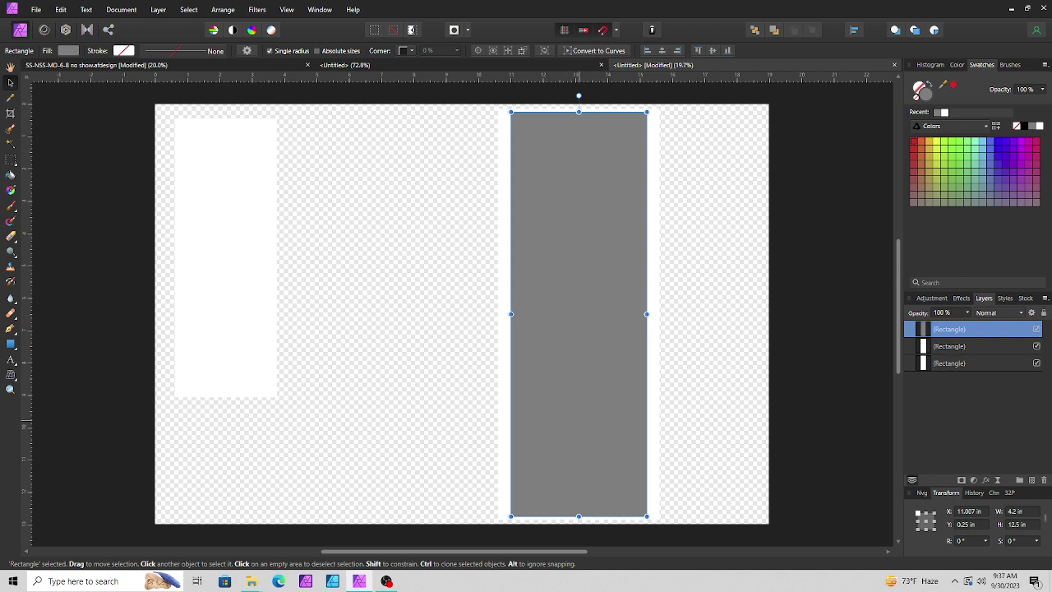
Resize the leftmost white rectangle to 4.5 by 9.25 in and move it to the middle of the left half of the canvas.
mouse_move(226, 255)
left_mouse_down()
mouse_move(277, 248)
mouse_move(290, 260)
mouse_move(226, 261)
left_mouse_up()
left_click(590, 265)
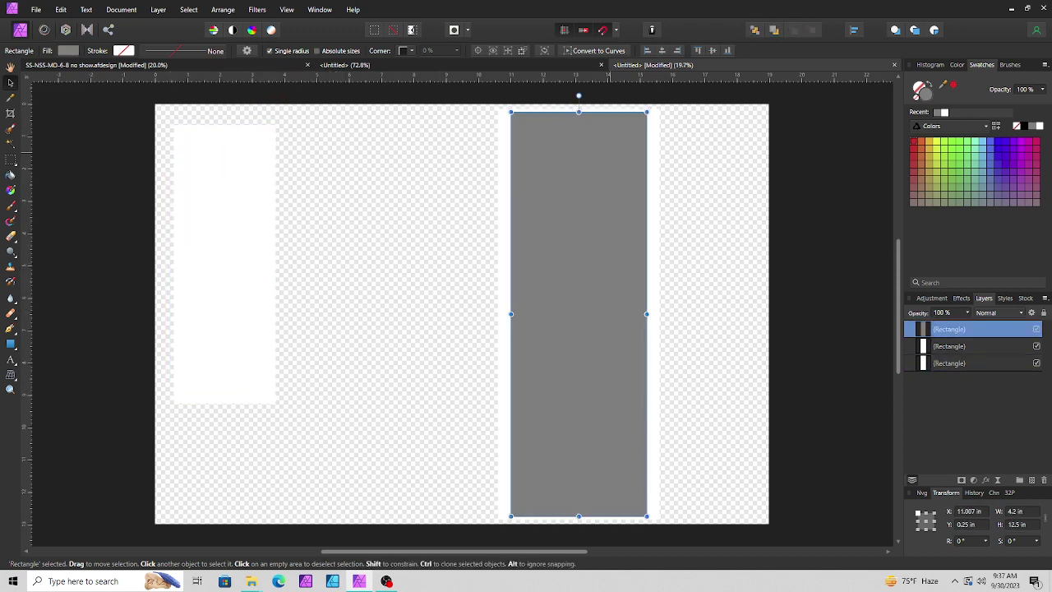
left_click(250, 214)
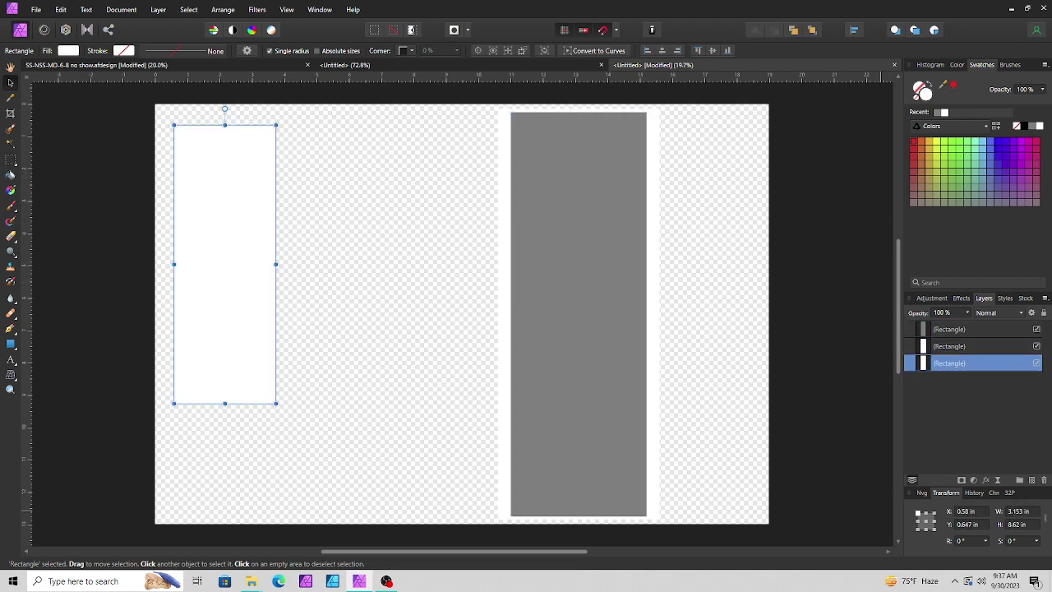
left_click(1019, 512)
type("4.5")
key("Tab")
type("9.2")
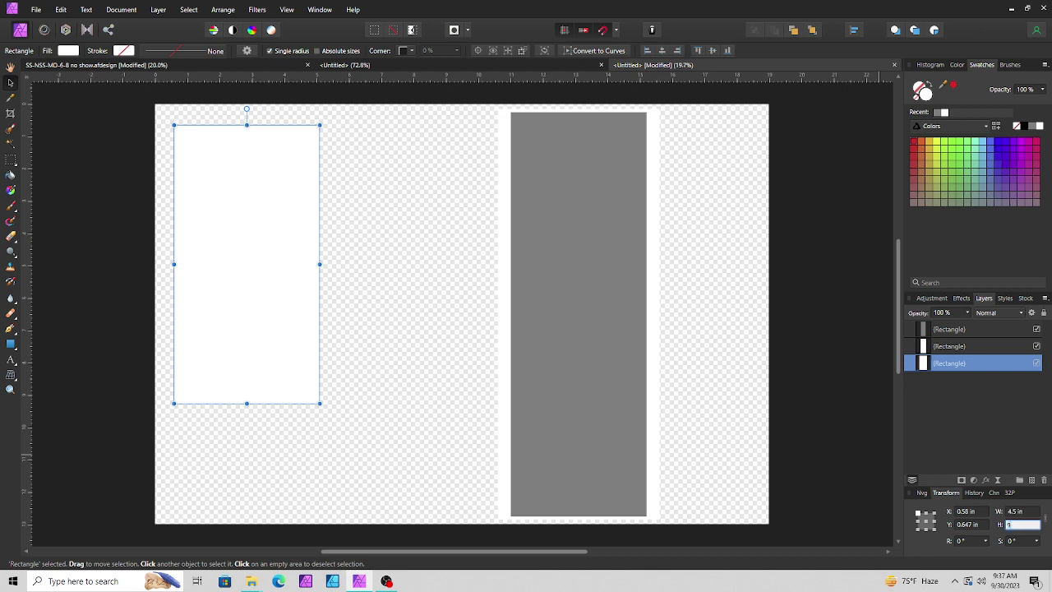
type("5")
key("Return")
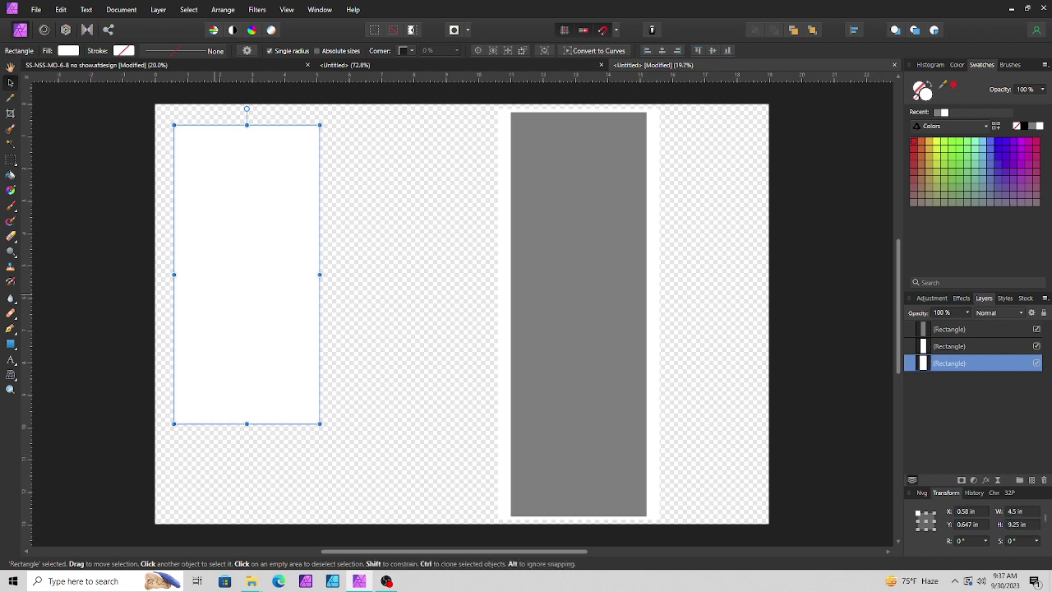
left_click_drag(283, 294, 345, 300)
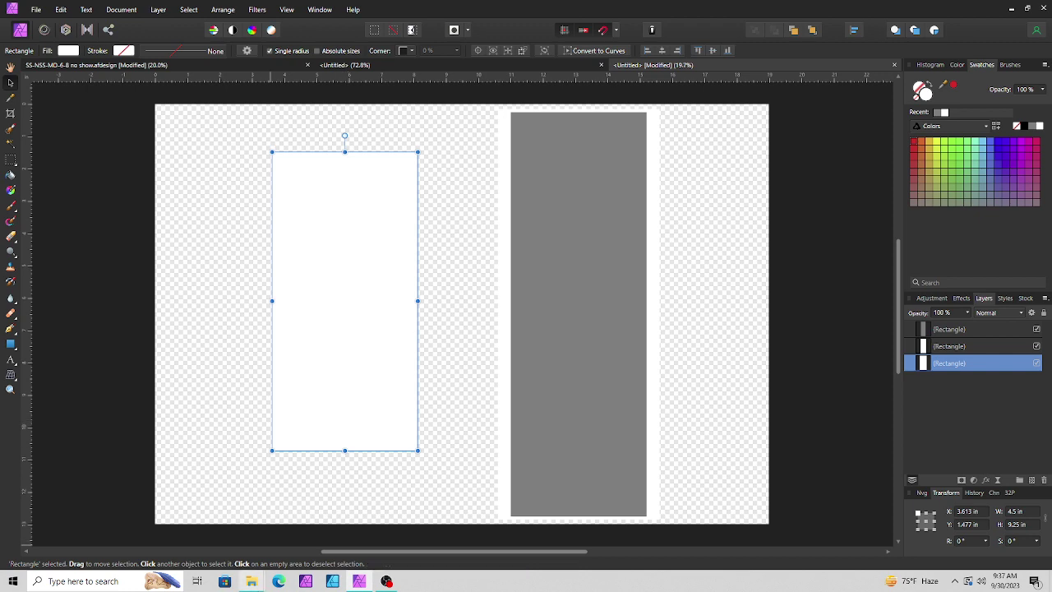
Place halloween_boho-2.png from the Etsy Blue Moose folder into the document and move it over the left white rectangle, flush with the canvas top.
mouse_move(252, 582)
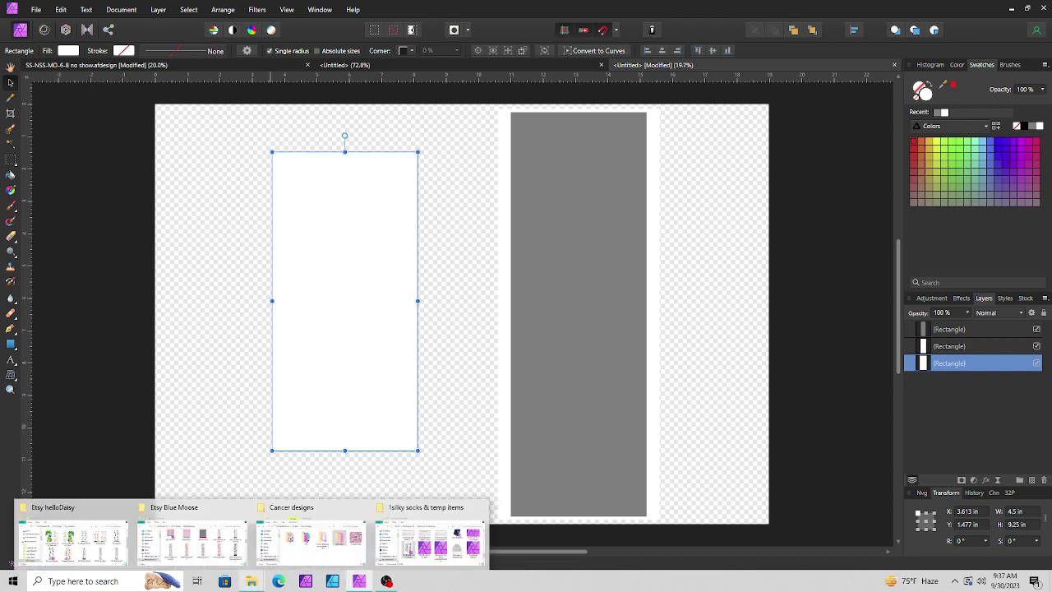
left_click(481, 507)
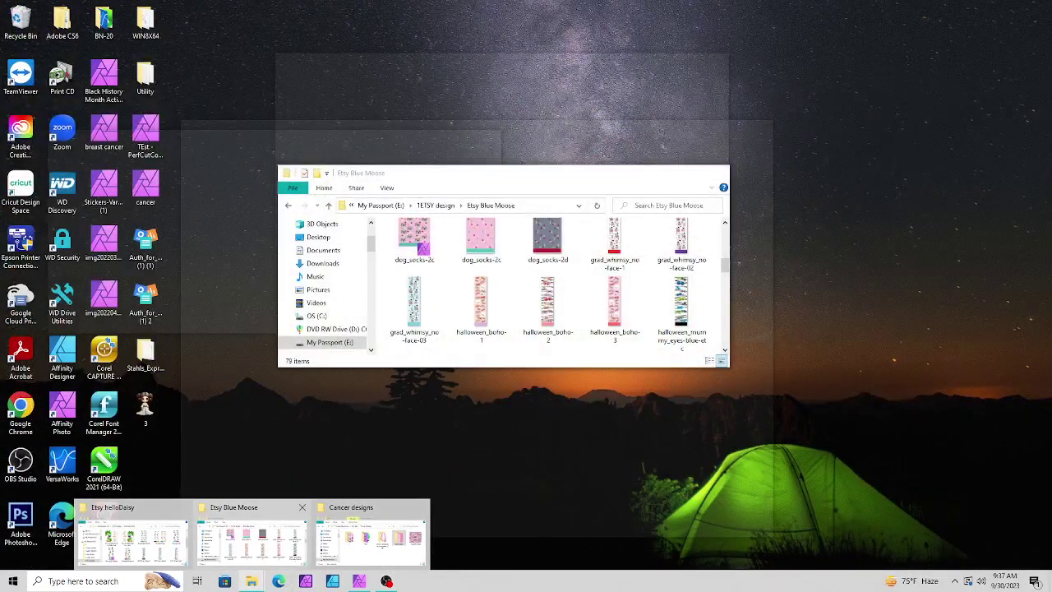
left_click(247, 539)
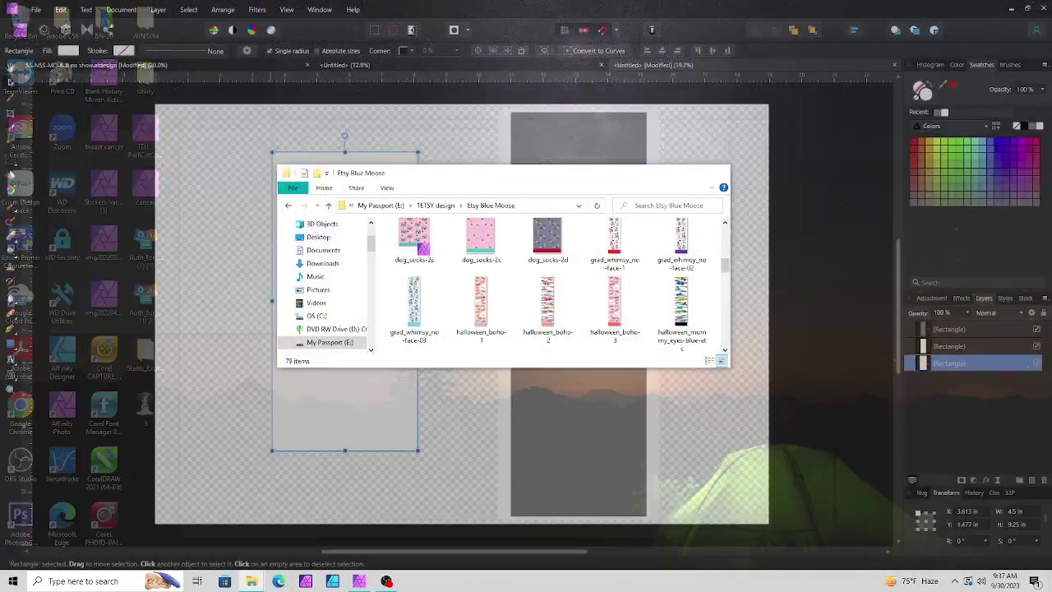
left_click_drag(548, 308, 376, 404)
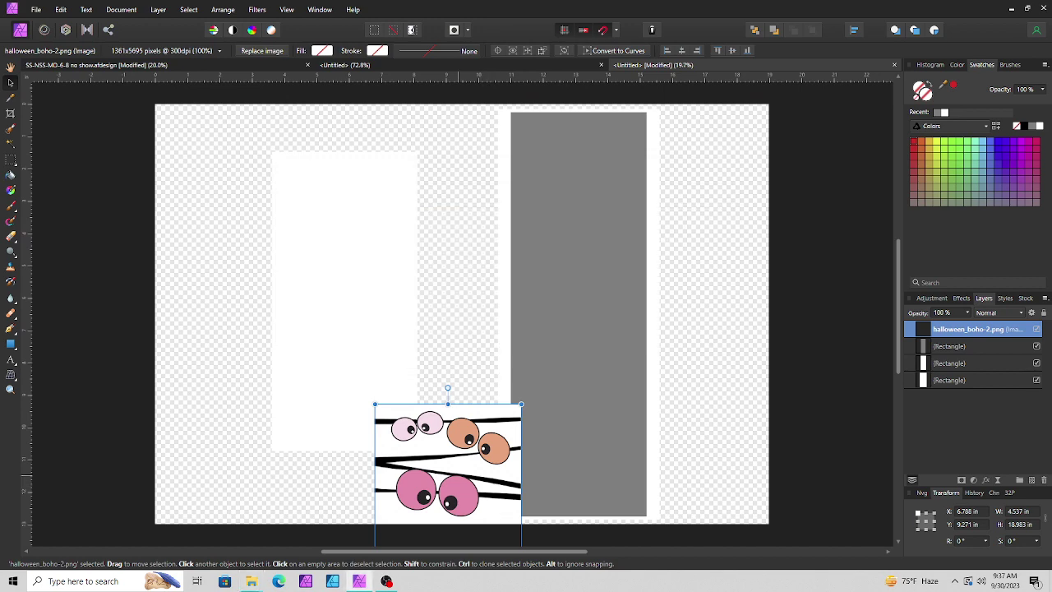
left_click_drag(448, 460, 345, 163)
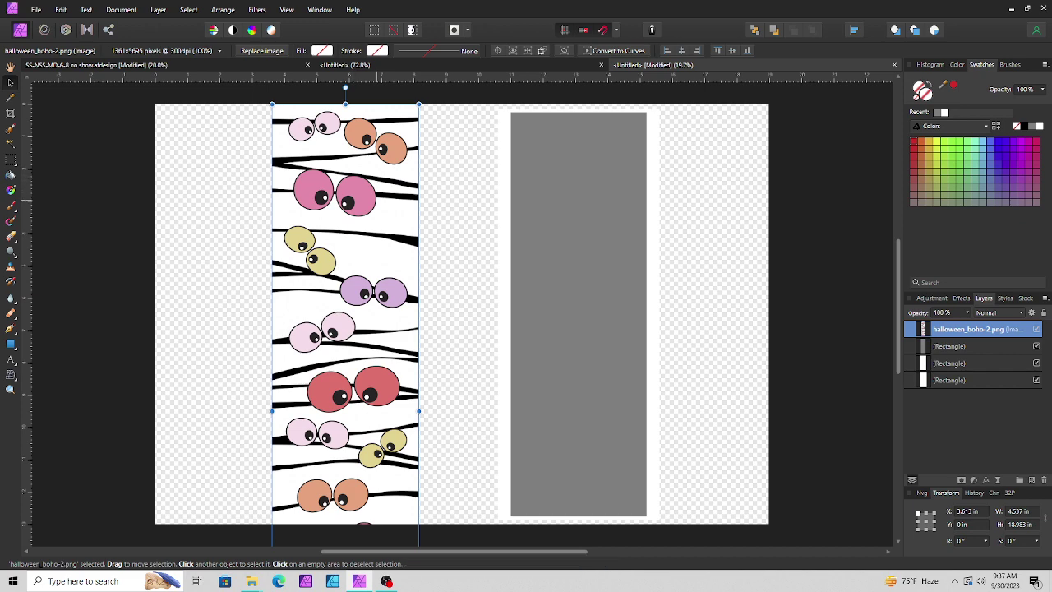
Try shifting the halloween_boho-2.png image down to the white rectangle's upper edge, then return it to the canvas top.
left_click(950, 363)
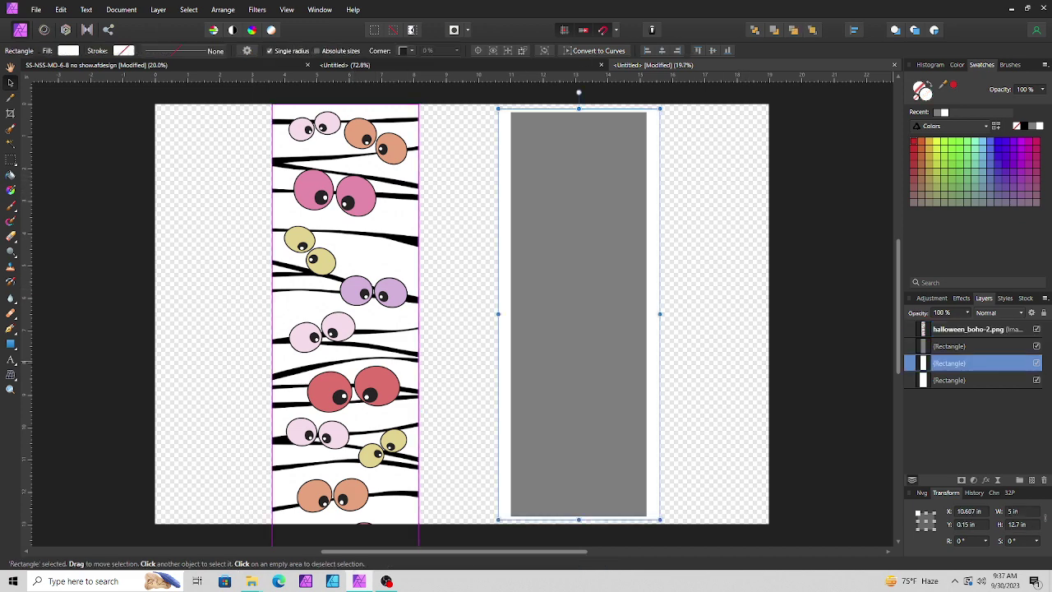
left_click(950, 380)
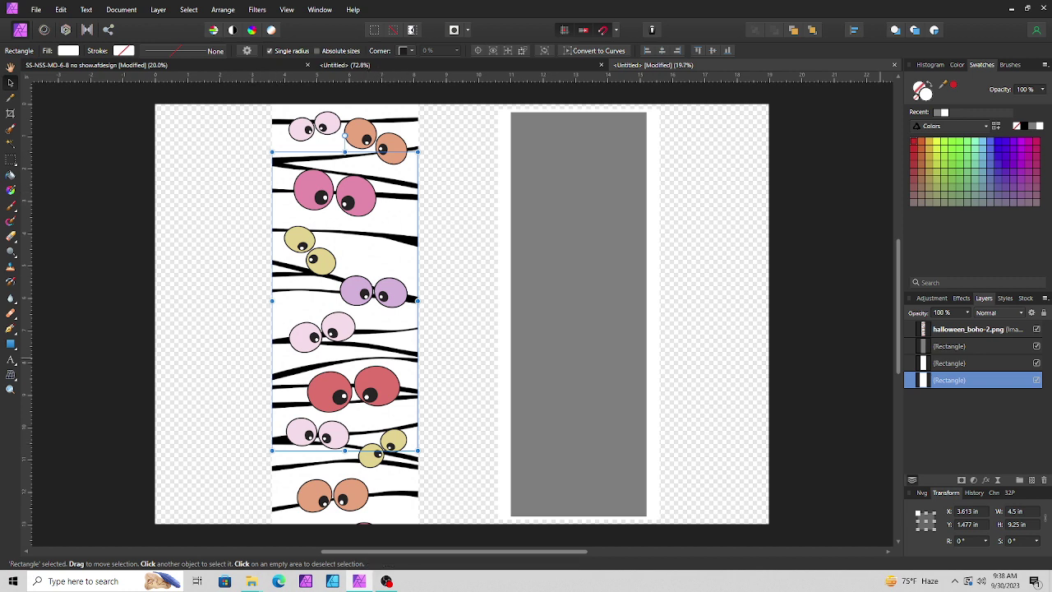
left_click(970, 330)
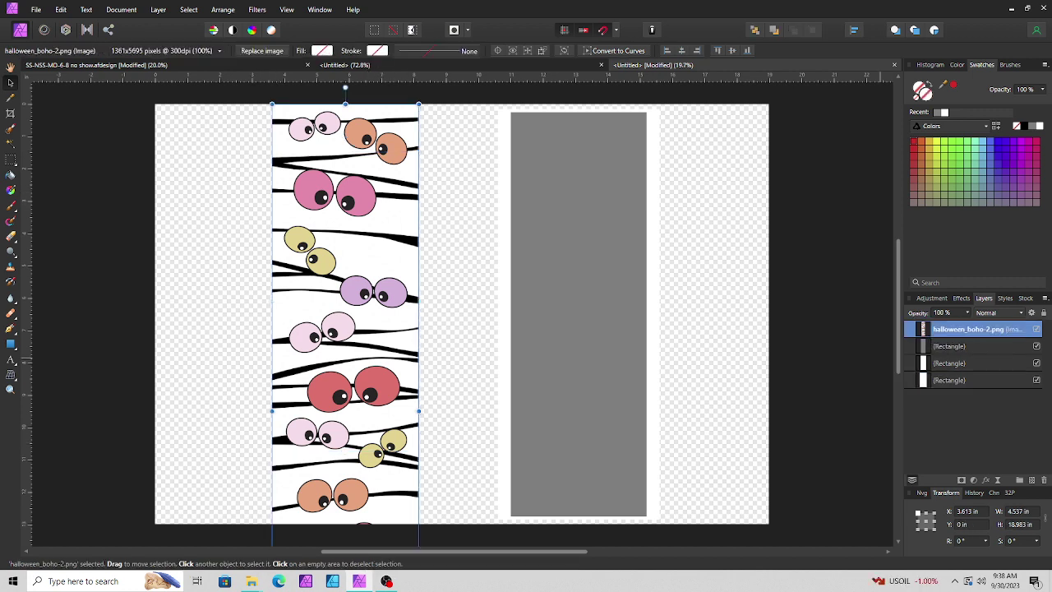
left_click_drag(346, 386, 334, 256)
left_click_drag(314, 480, 324, 470)
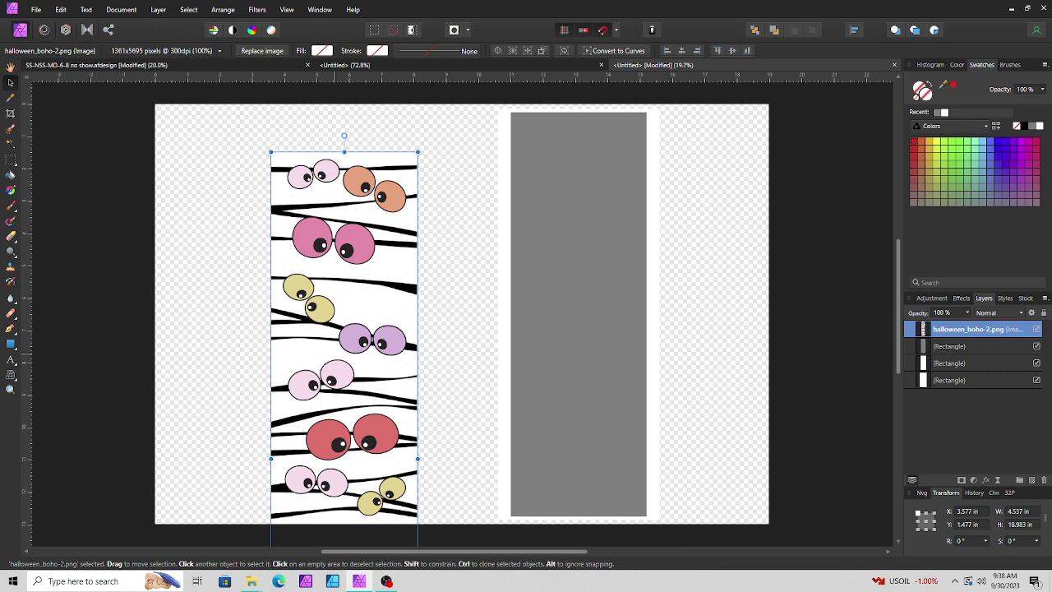
left_click_drag(335, 352, 337, 304)
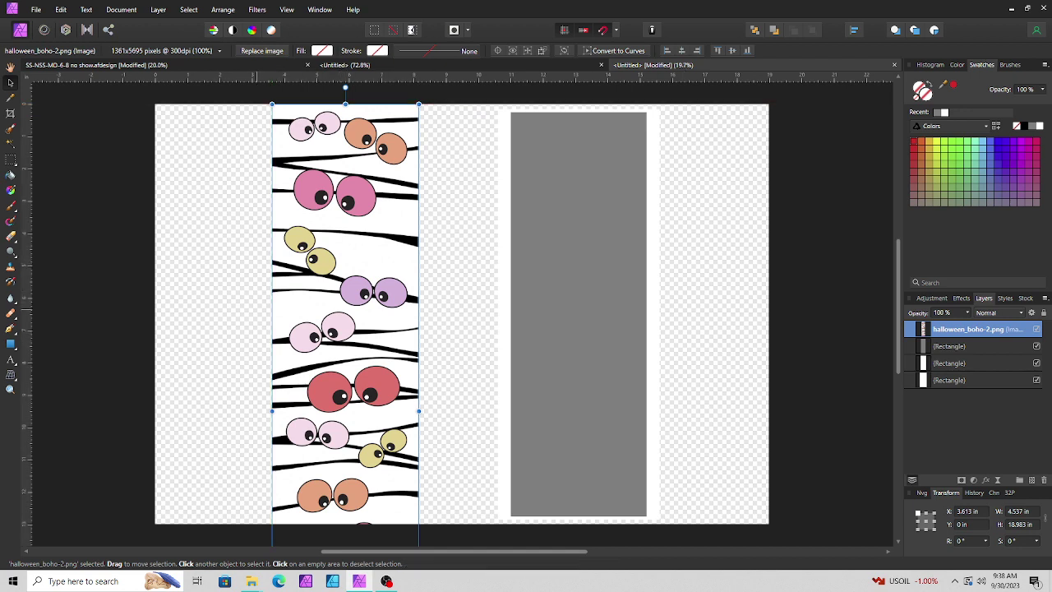
Move the eyes image beside the gray rectangle and shift the left white rectangle to about X 0.9 in, Y 2 in.
left_click_drag(276, 301, 385, 301)
left_click(306, 318)
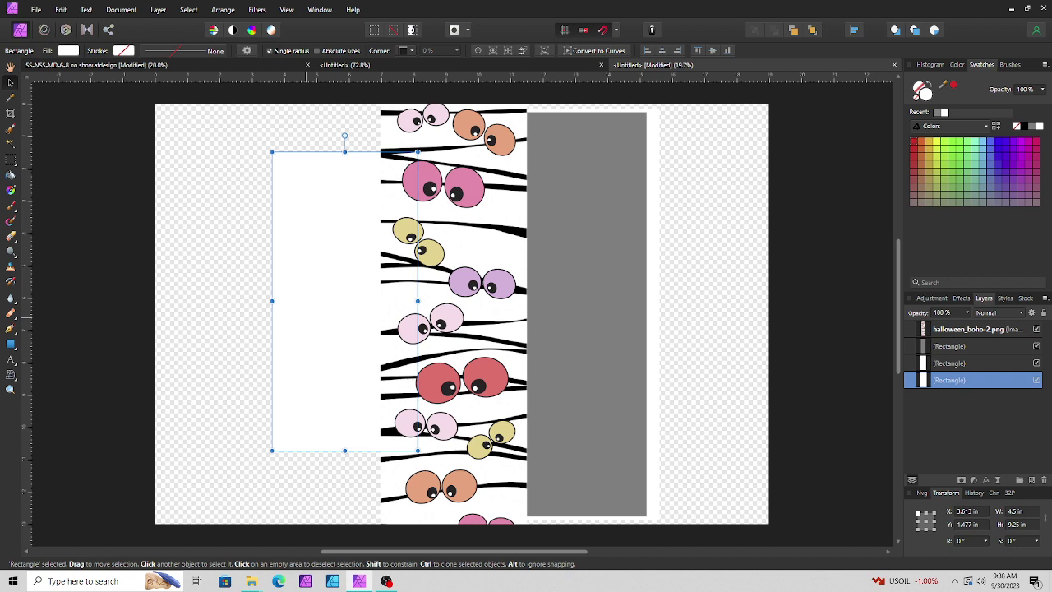
left_click_drag(334, 318, 247, 336)
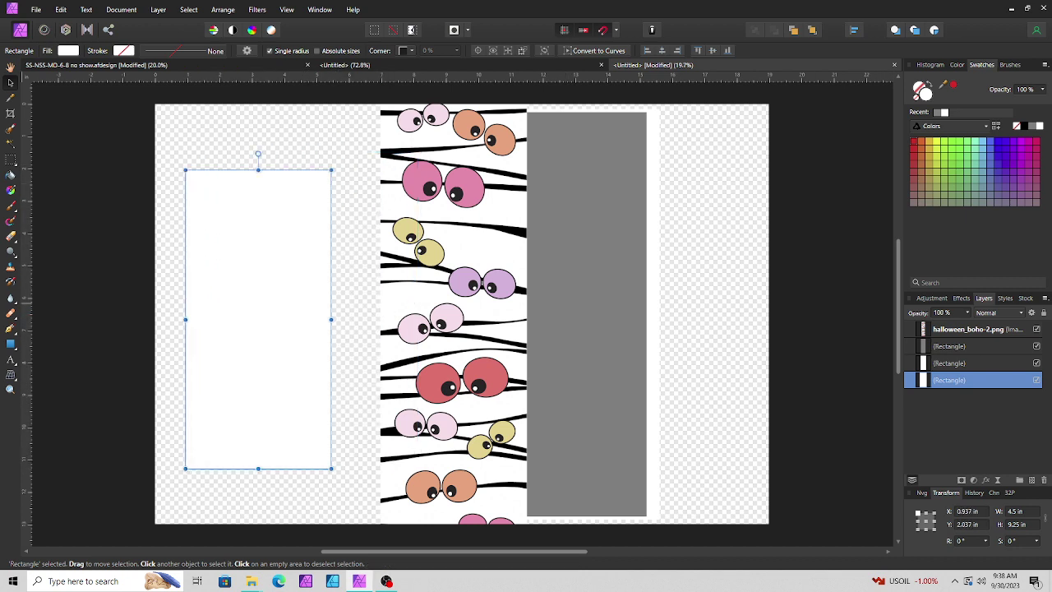
Draw a rectangle about 2.3 by 7.7 in, move it over the eyes image, bring it to the front and fill it white.
key("m")
left_click_drag(135, 166, 210, 415)
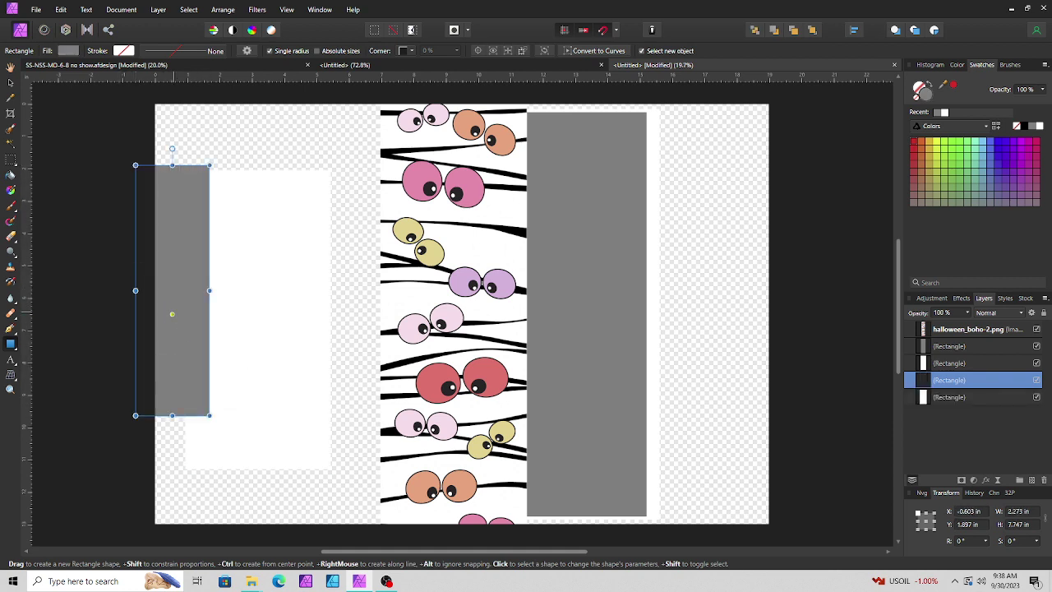
left_click(10, 81)
left_click_drag(178, 312, 442, 366)
key("ctrl+shift+bracketright")
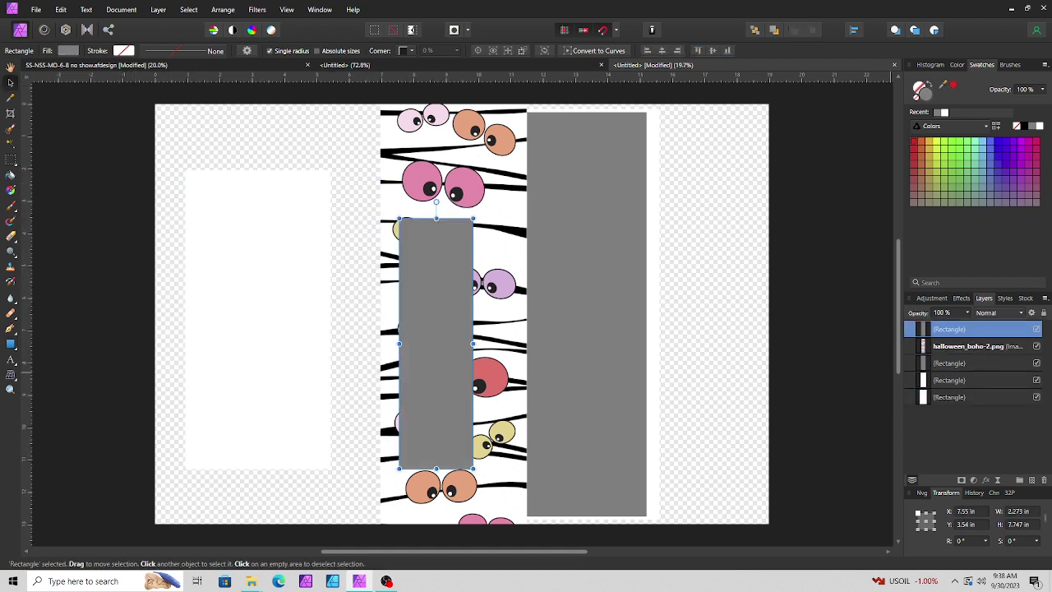
left_click(1040, 126)
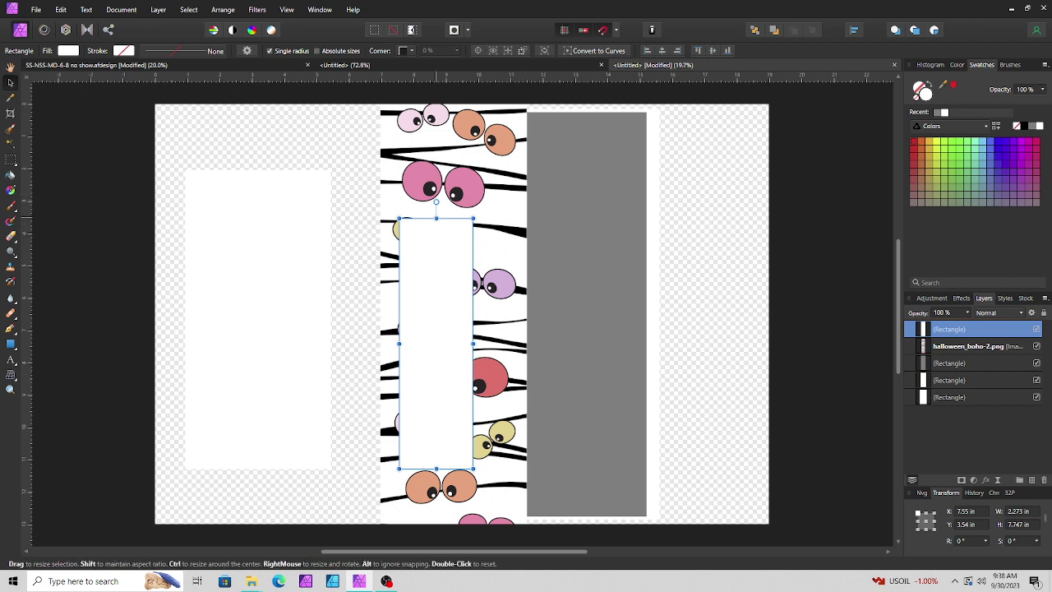
Reshape the new white rectangle to about 4.9 by 4.8 in and position it to cover the lower part of the eyes image.
left_click_drag(436, 217, 436, 380)
left_click_drag(472, 424, 540, 424)
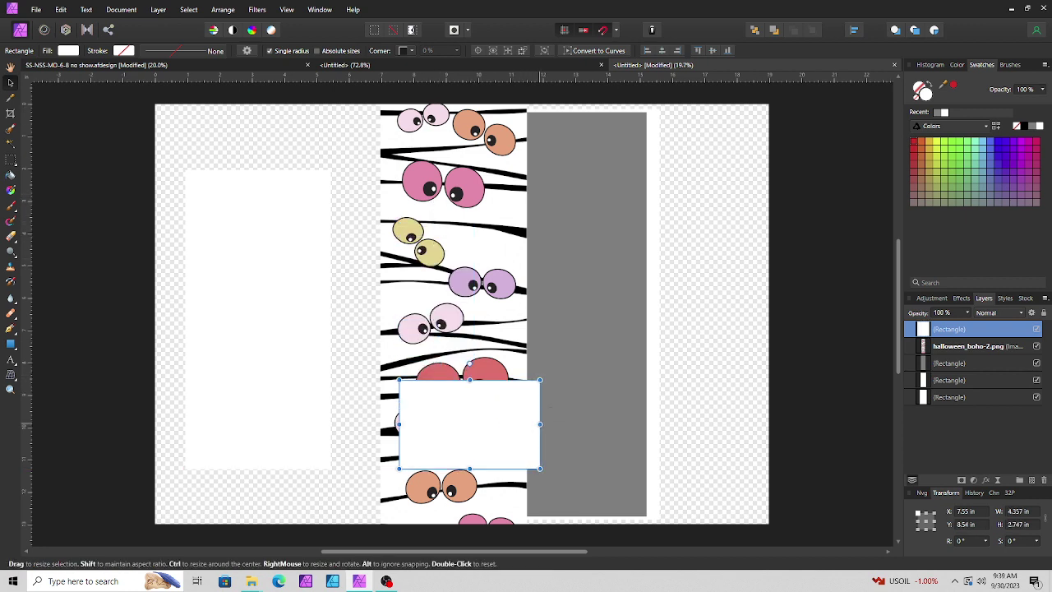
left_click_drag(400, 424, 381, 424)
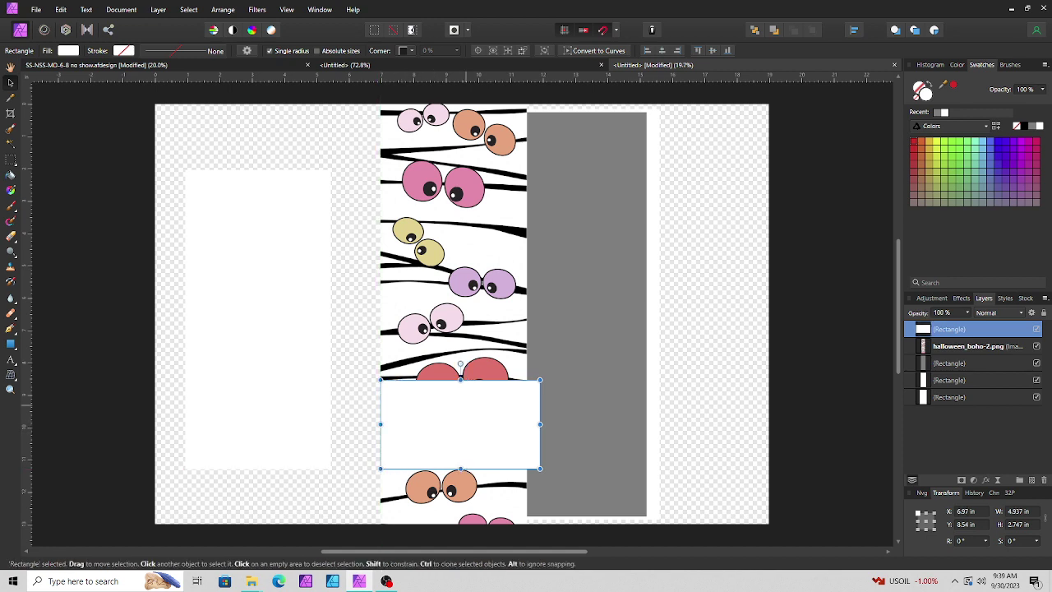
left_click_drag(575, 409, 588, 406)
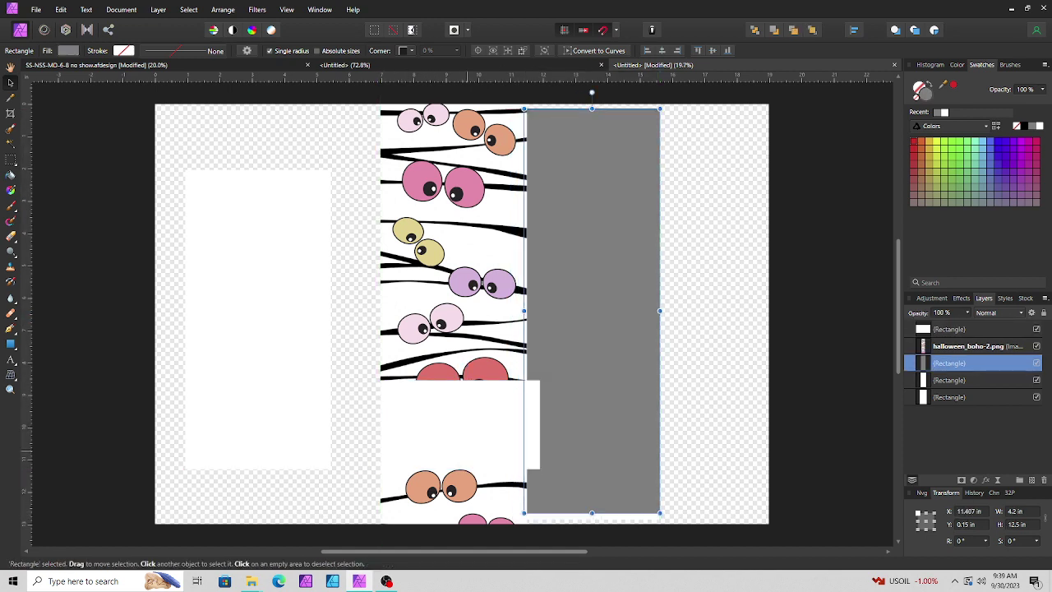
left_click(461, 427)
left_click_drag(460, 469, 461, 535)
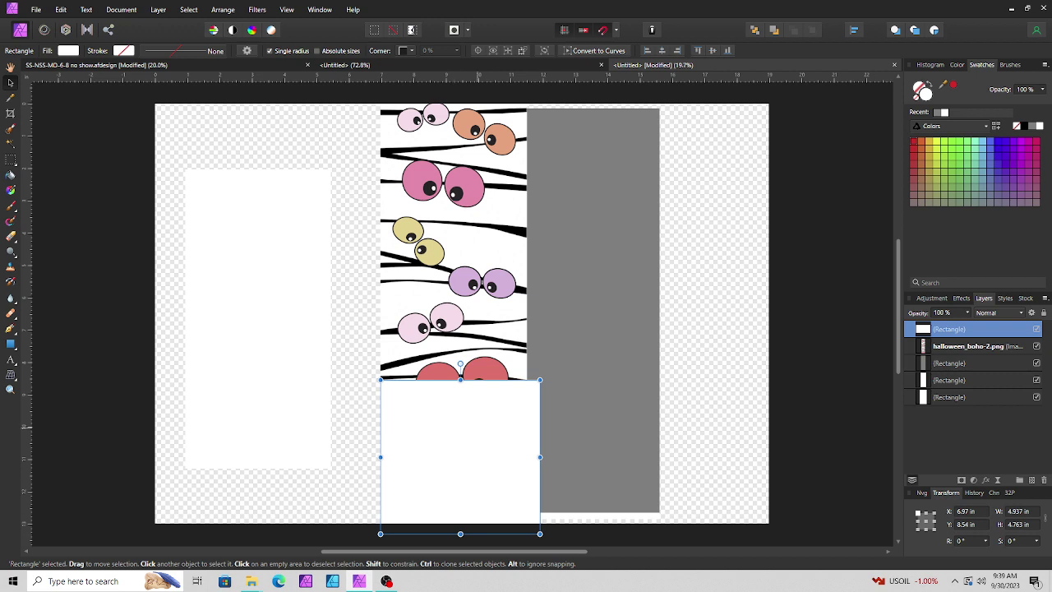
left_click_drag(461, 451, 454, 485)
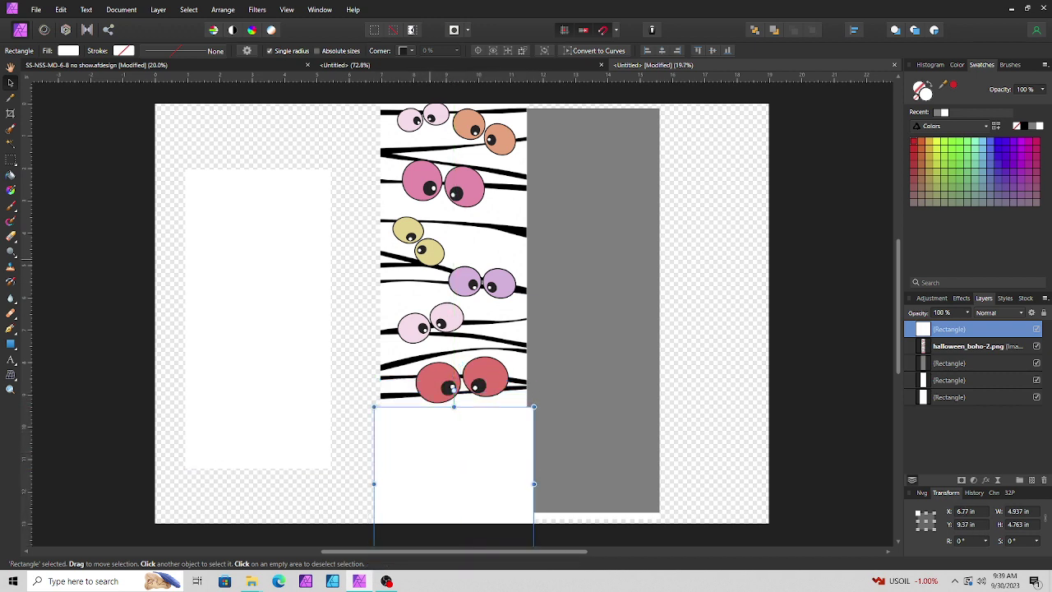
Move the eyes image to about X 6.4 in, Y 0 in, and align the white cover's side with it at about Y 9.7 in.
left_click(430, 260)
left_click_drag(482, 282, 463, 293)
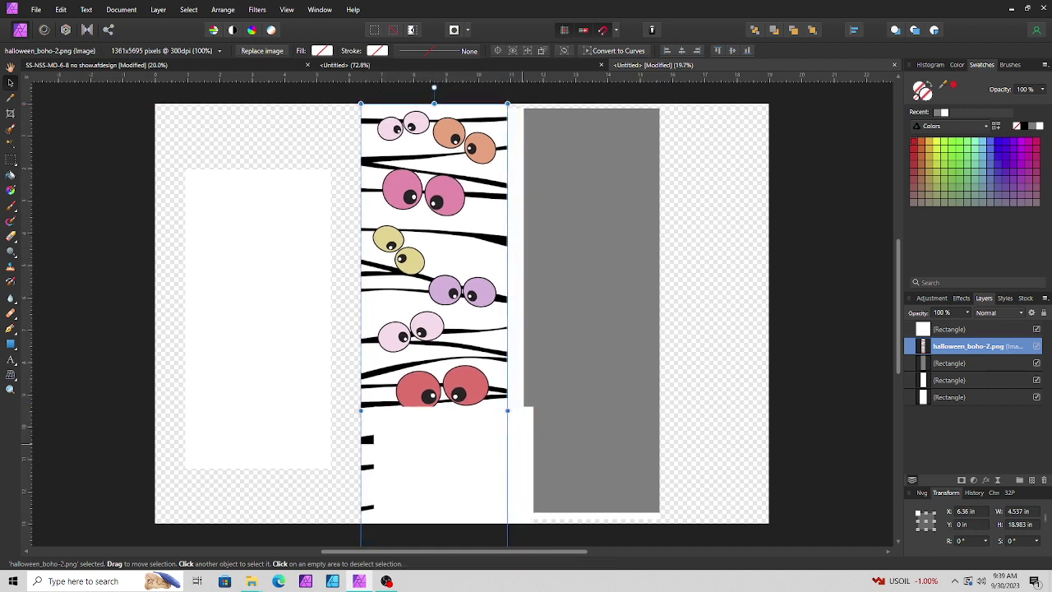
left_click(522, 445)
left_click_drag(510, 445, 491, 449)
left_click_drag(438, 480, 444, 485)
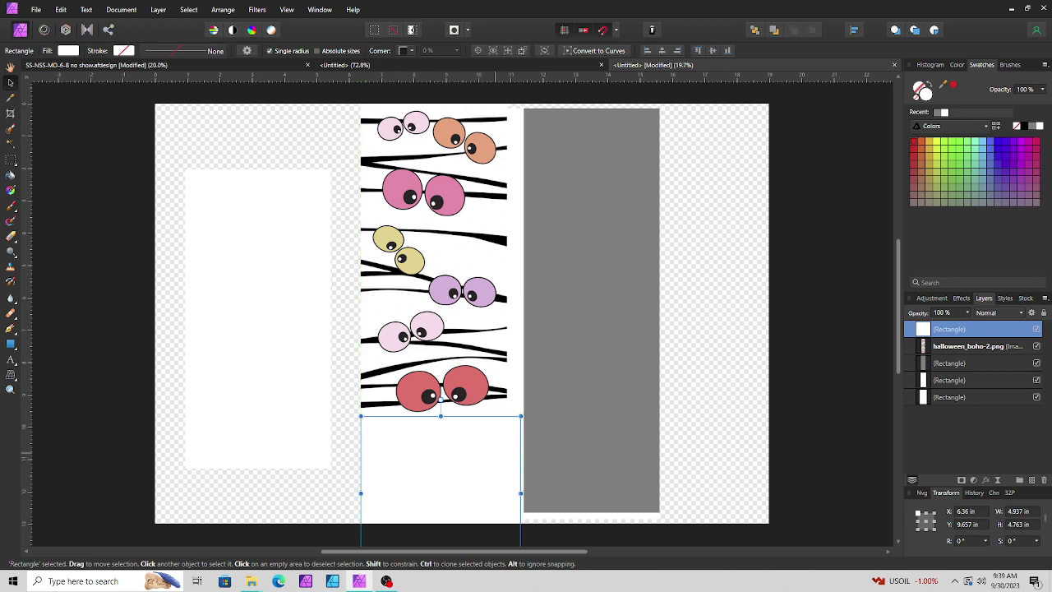
left_click(482, 312)
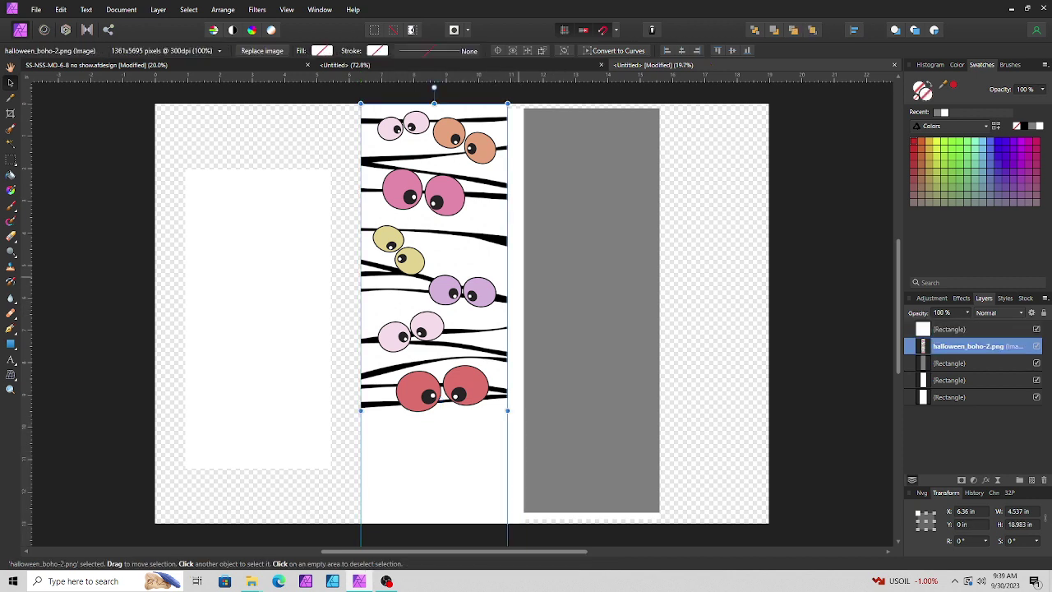
Move the tall white rectangle away from the image and recenter the gray rectangle on it at about X 12.9 in, Y 0.25 in.
left_click(518, 277)
left_click_drag(518, 277, 579, 273)
left_click(540, 272)
left_click_drag(625, 313, 674, 317)
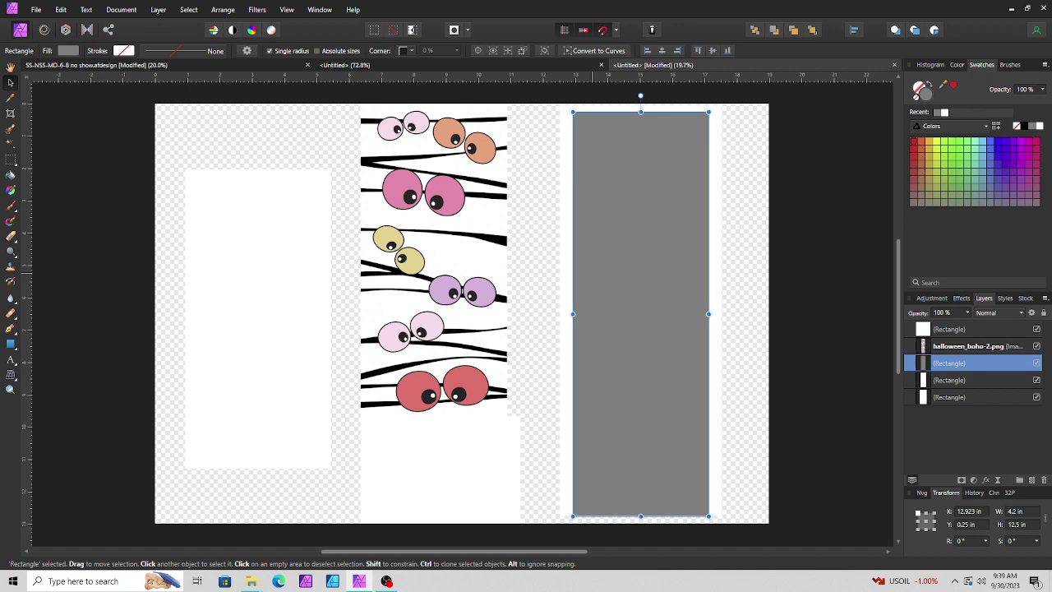
Hide the white cover rectangle and move the left white rectangle to about X 1.5 in, Y 1 in.
left_click_drag(360, 416, 522, 571)
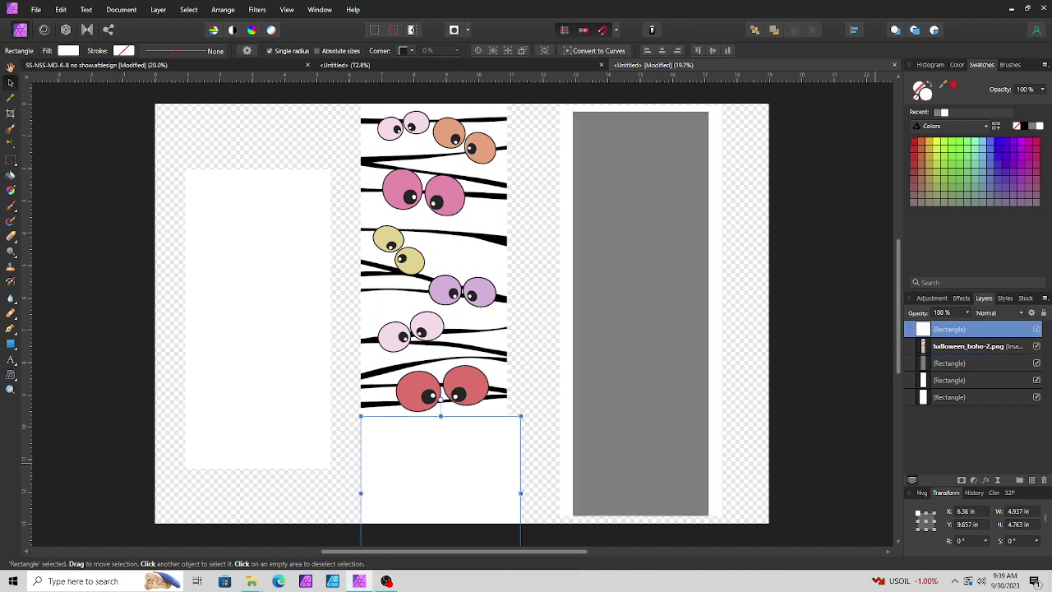
left_click(1036, 329)
left_click(248, 306)
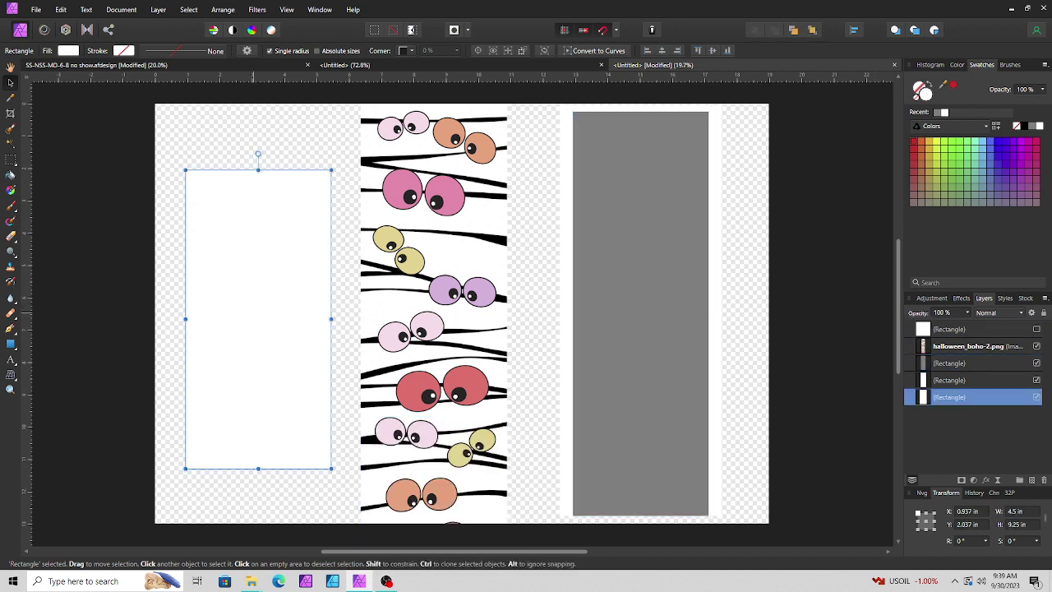
left_click_drag(248, 312, 269, 278)
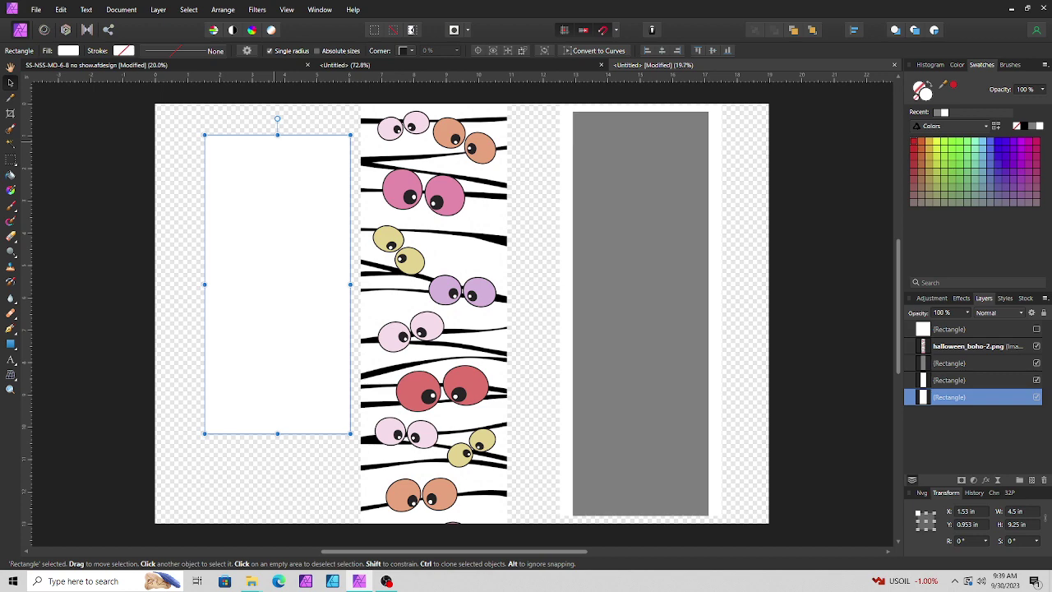
Move the eyes image over the left white rectangle at about X 1.5 in and clip it inside that rectangle.
left_click(445, 297)
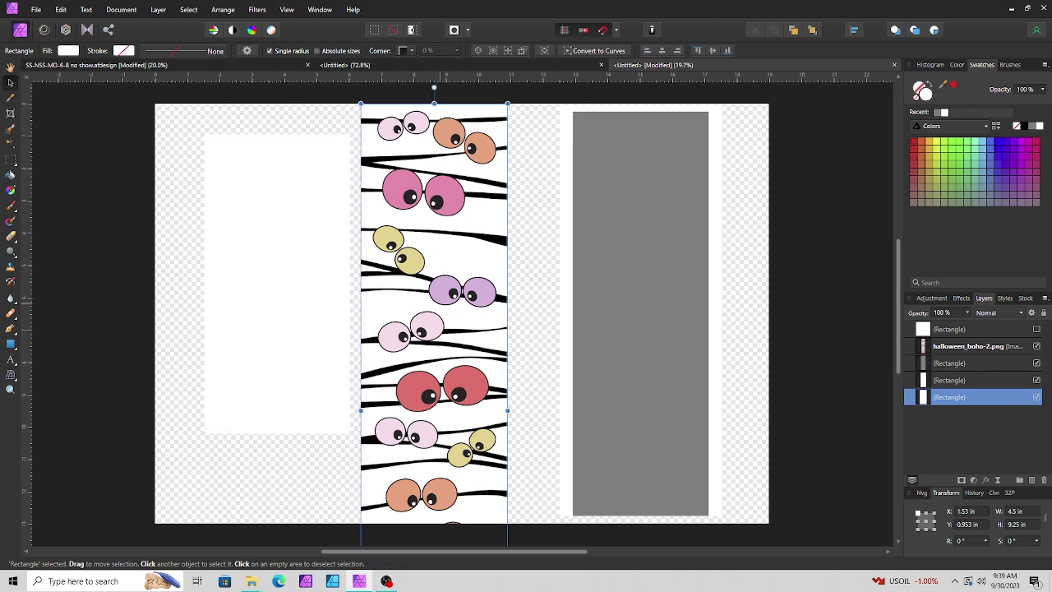
left_click_drag(445, 295, 290, 296)
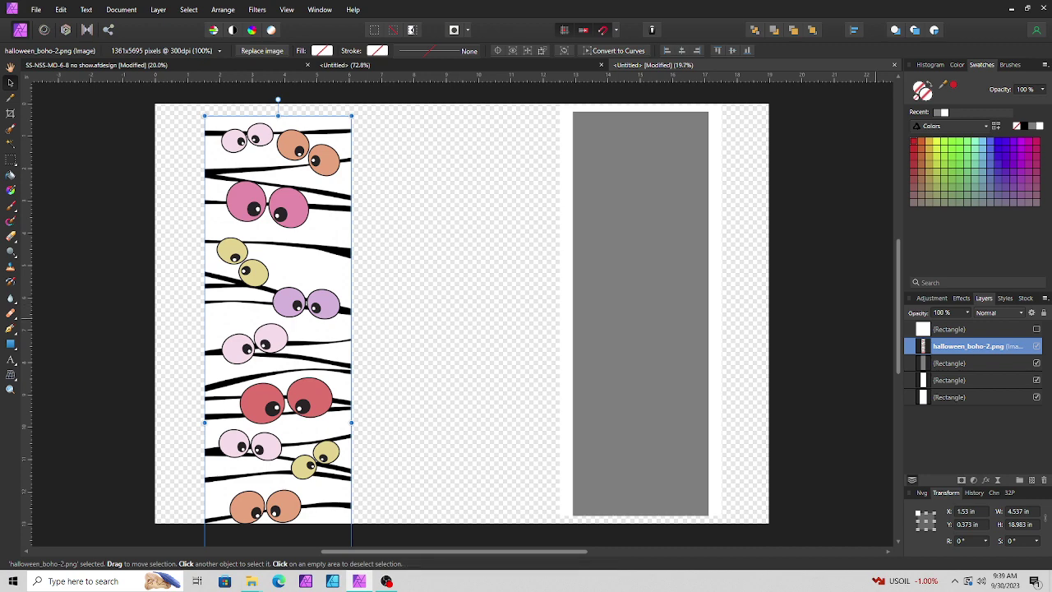
left_click(950, 397)
left_click(953, 346)
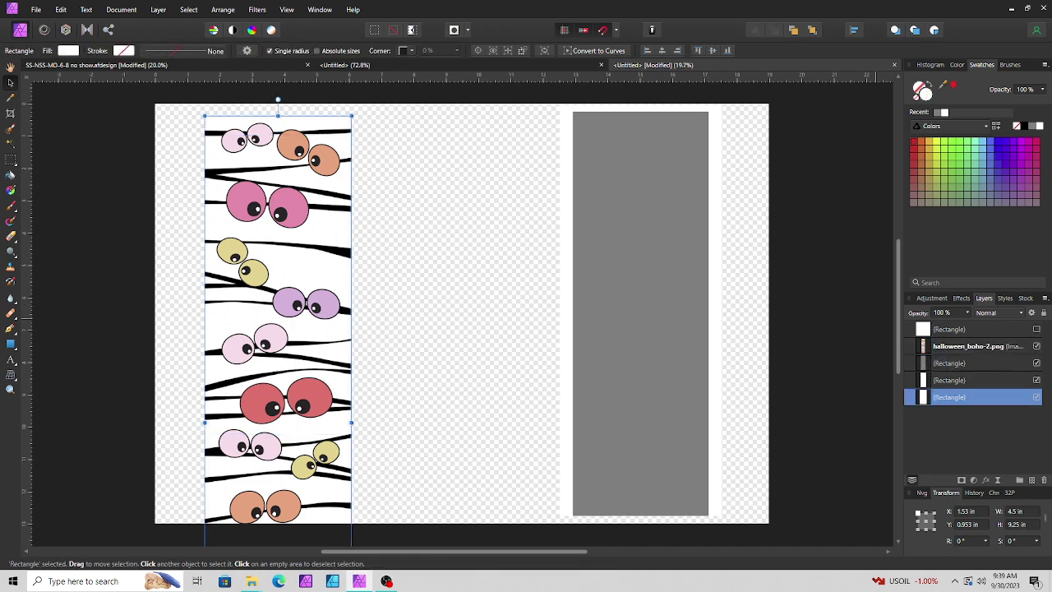
left_click_drag(954, 346, 954, 399)
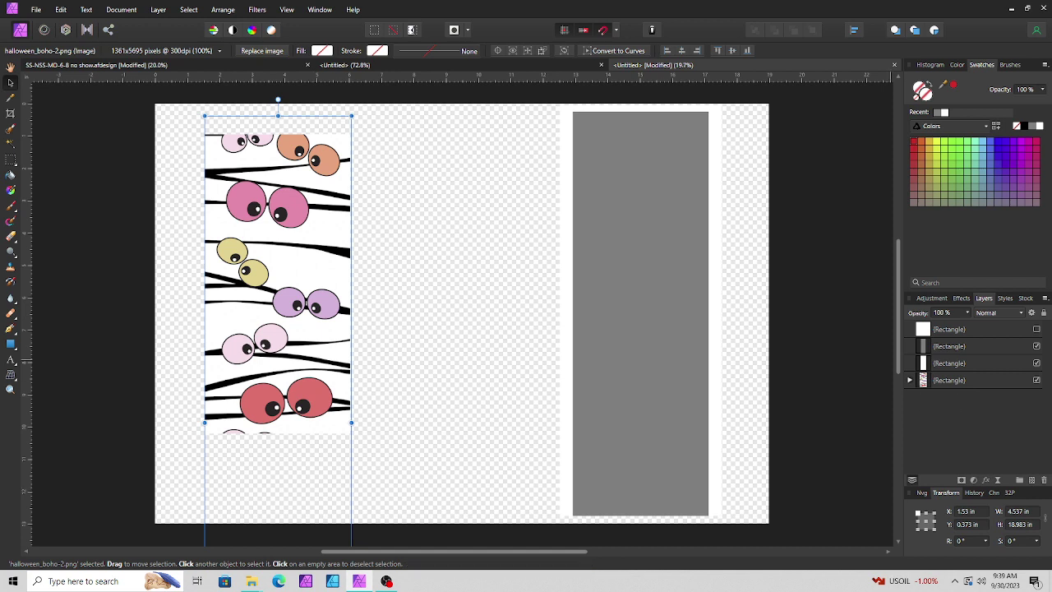
Slide the clipped eyes image up to about Y -2.6 in within its rectangle, and duplicate the rectangle together with the image.
left_click(910, 381)
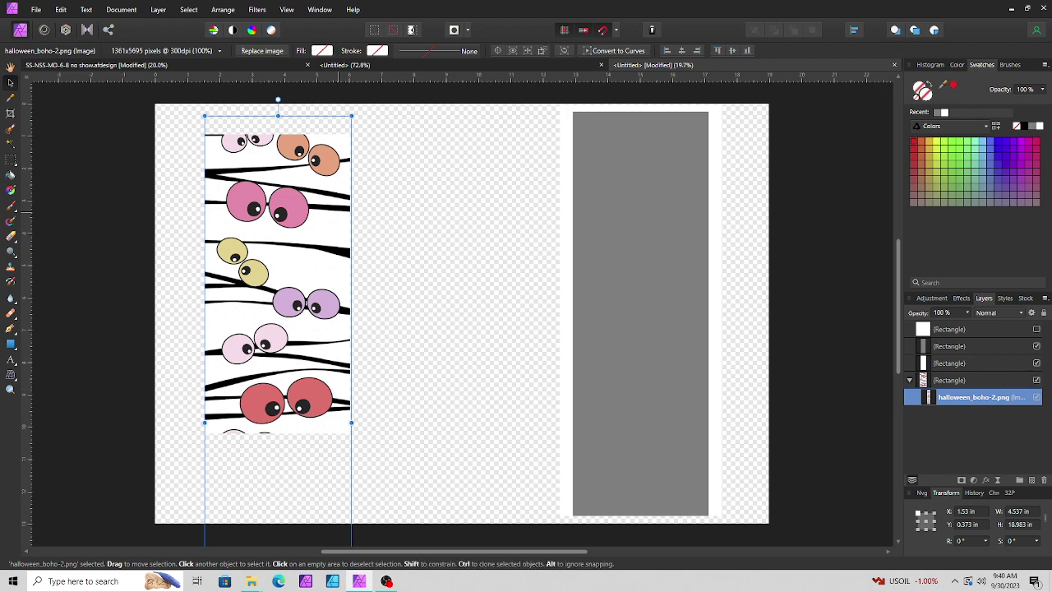
left_click_drag(308, 212, 309, 146)
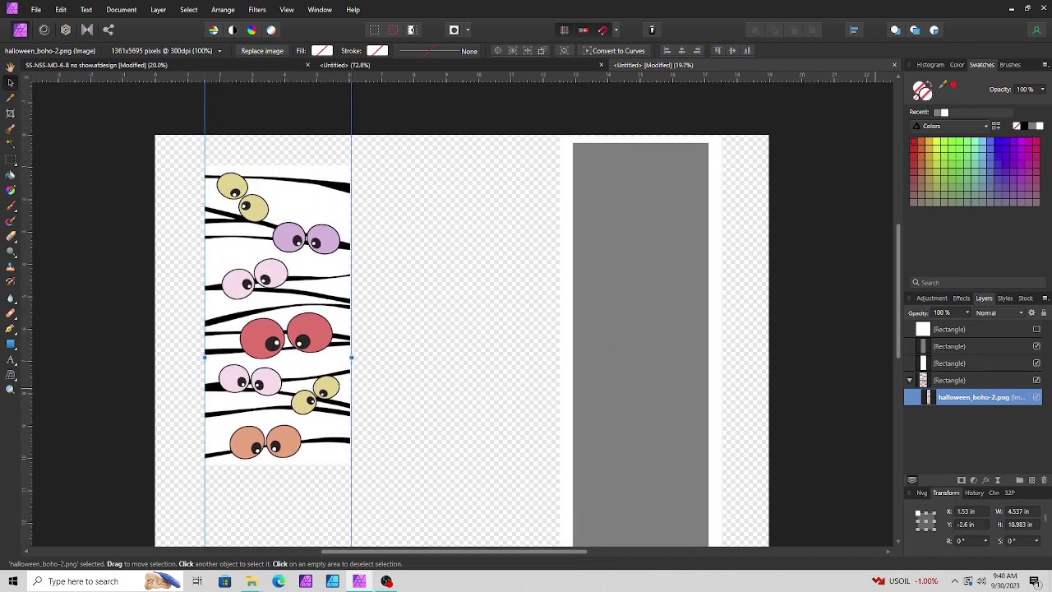
right_click(946, 380)
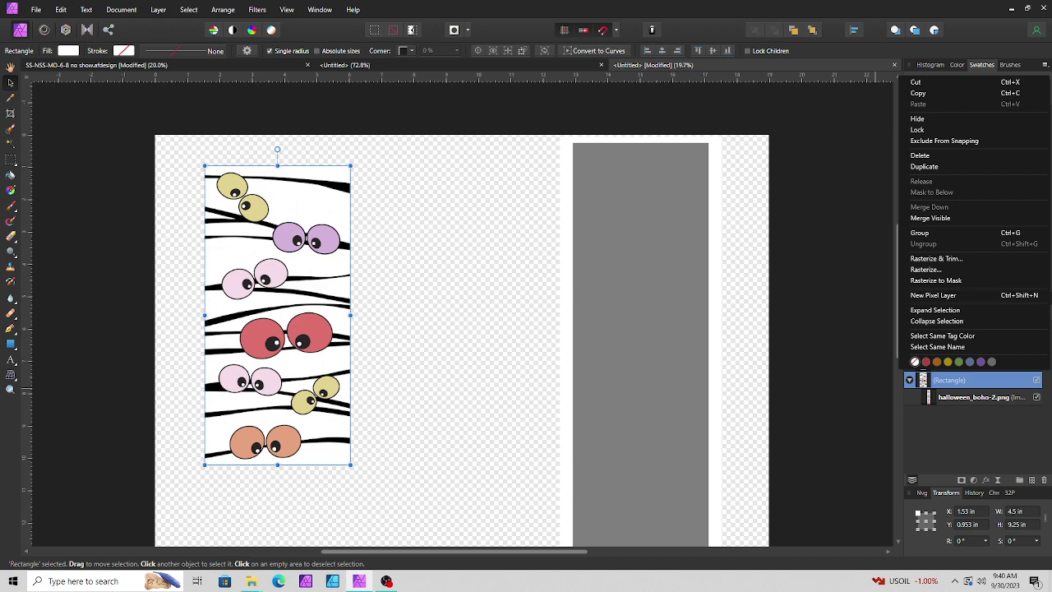
left_click(924, 166)
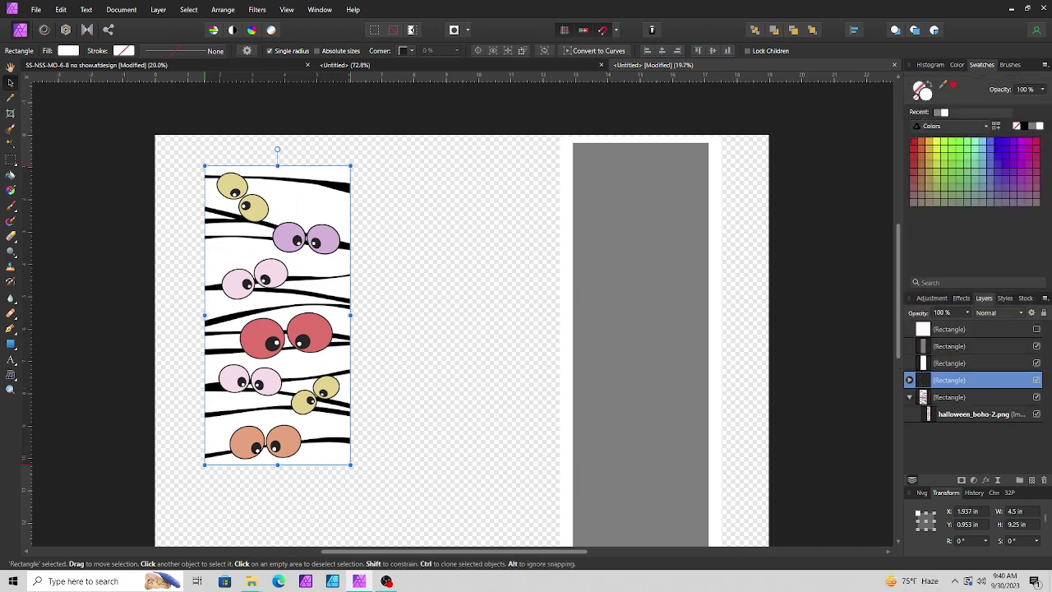
Move the duplicated eyes rectangle to about X 6.9 in, Y 0.95 in and slide its clipped image down to about Y 0.95 in.
left_click_drag(277, 315, 449, 315)
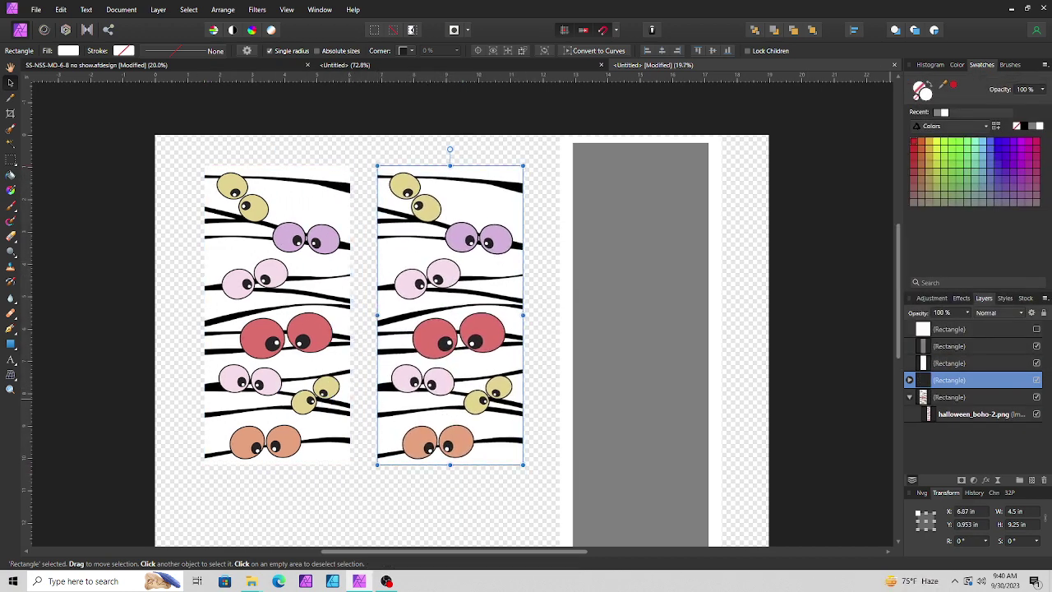
left_click(909, 380)
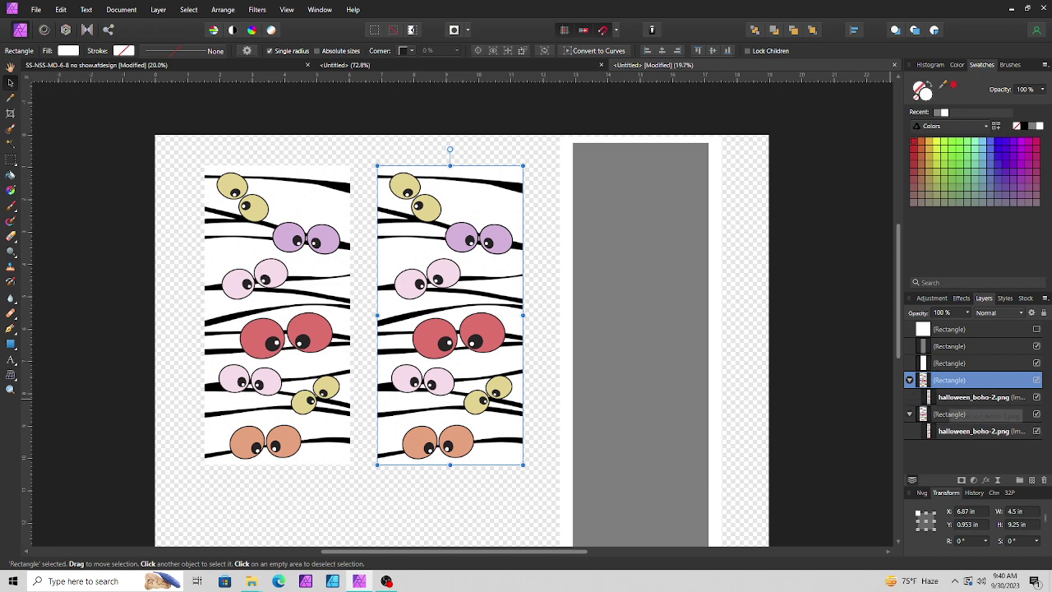
left_click(980, 399)
mouse_move(446, 355)
left_mouse_down()
mouse_move(445, 489)
mouse_move(450, 370)
left_mouse_up()
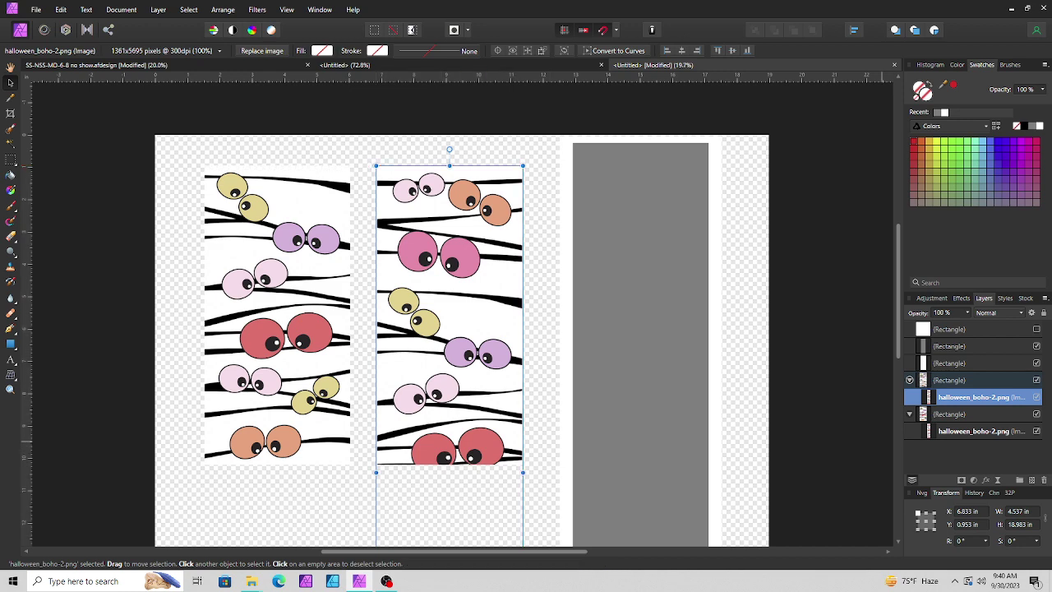
Try a higher placement of the eyes image in the second rectangle, then settle it at about X 6.9 in, Y 0.95 in.
left_click_drag(389, 502, 391, 305)
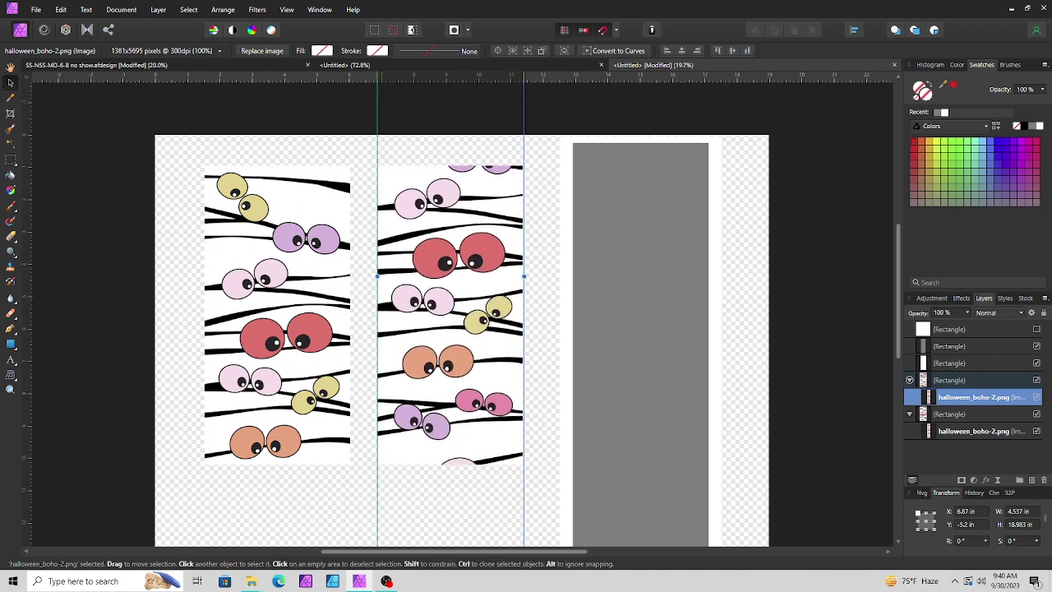
left_click_drag(451, 172, 449, 367)
left_click_drag(449, 250, 444, 249)
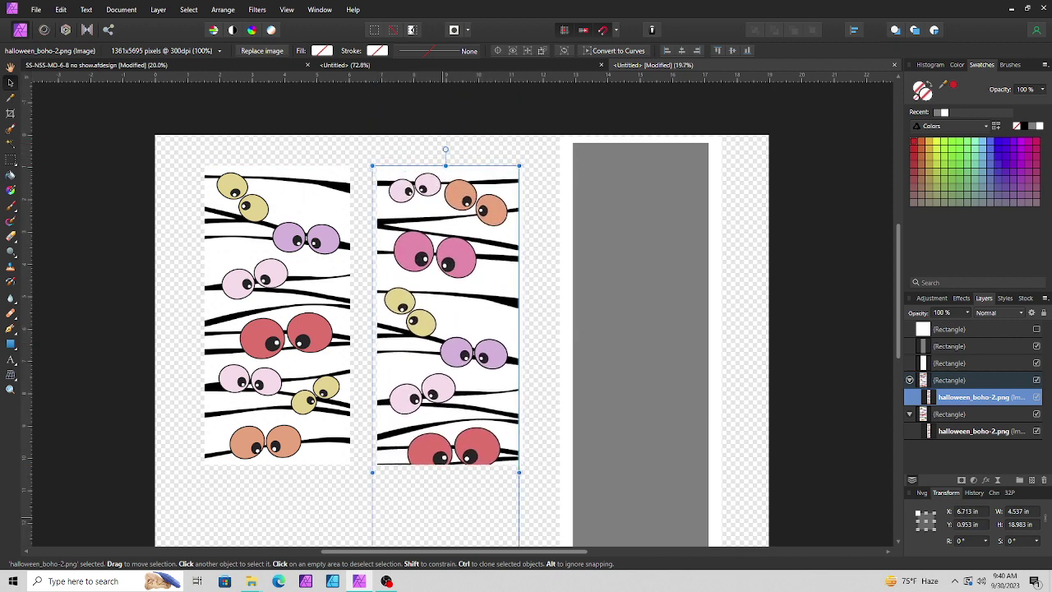
left_click_drag(445, 517, 450, 518)
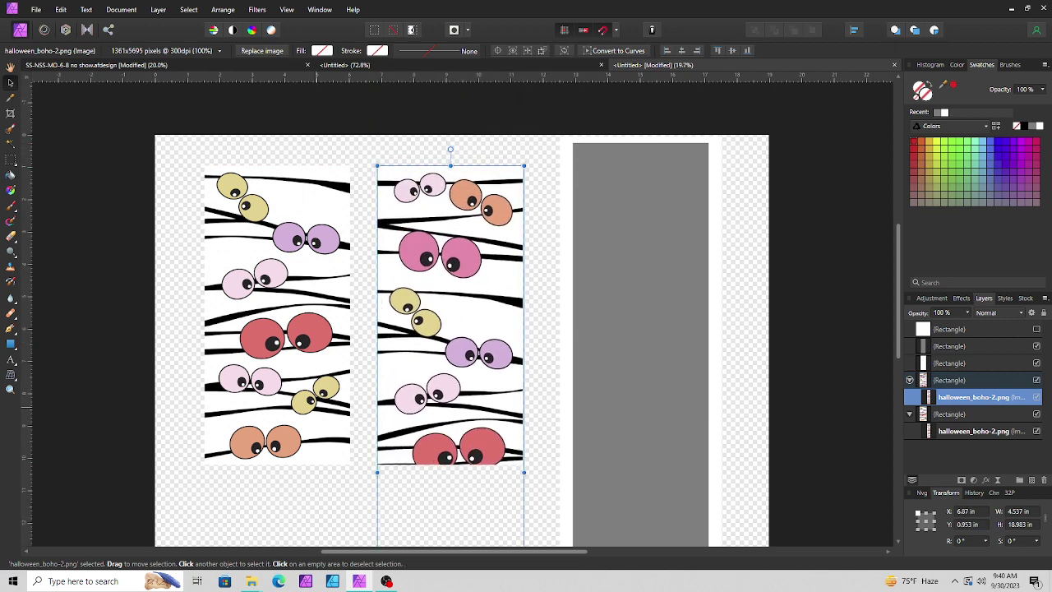
Select the first clipped rectangle and collapse the layer groups of both eyes rectangles.
left_click(314, 398)
left_click(462, 382)
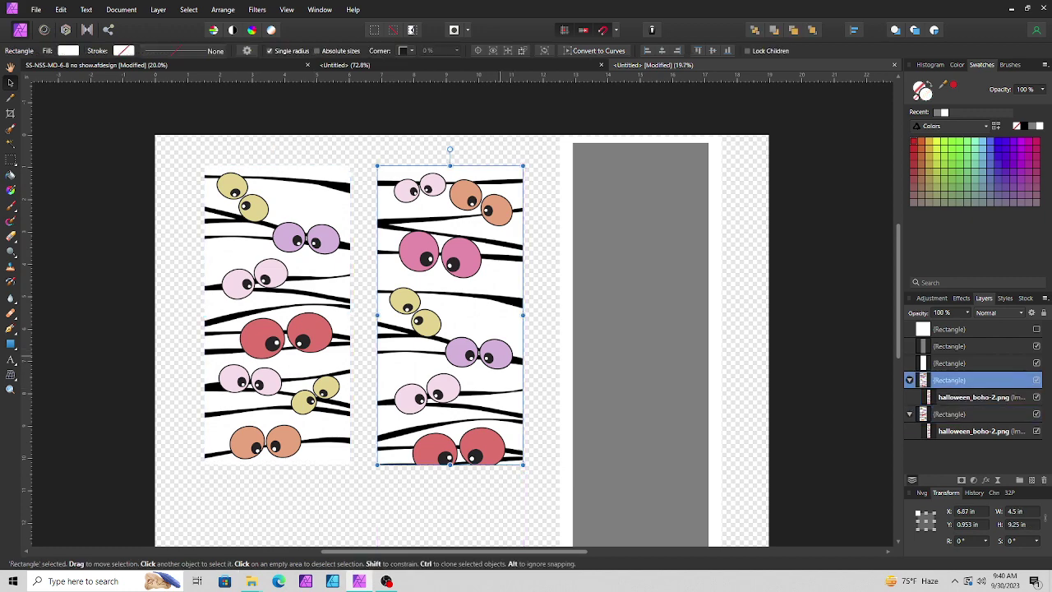
left_click(974, 431)
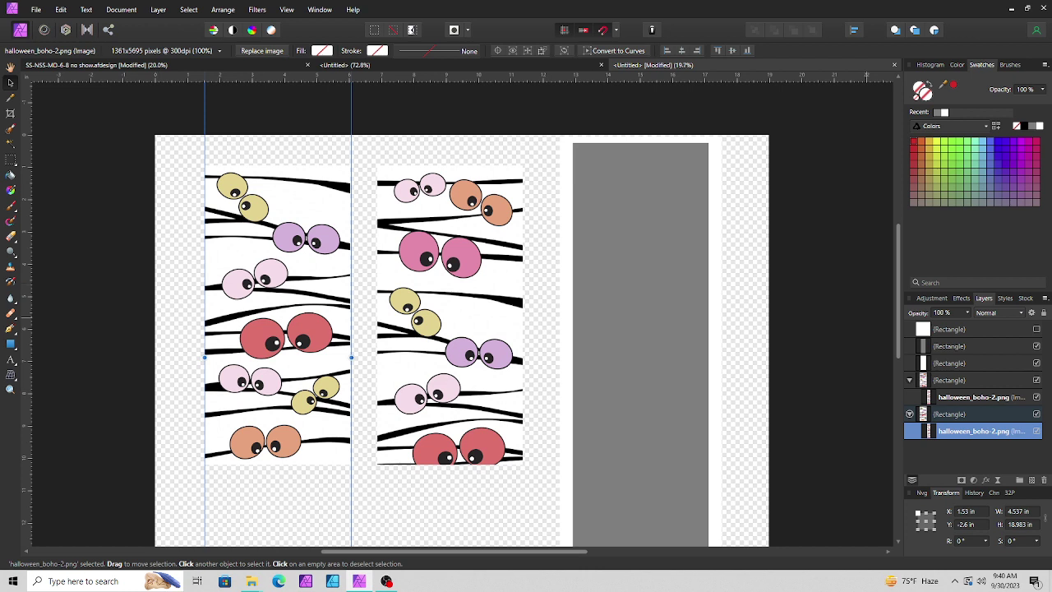
left_click(974, 414)
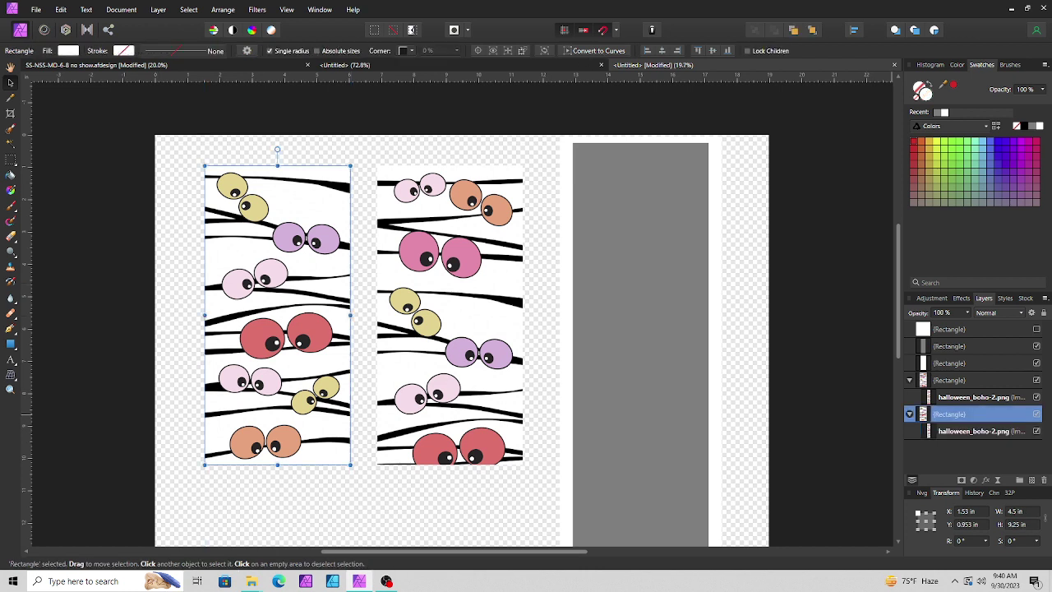
left_click(909, 380)
left_click(910, 397)
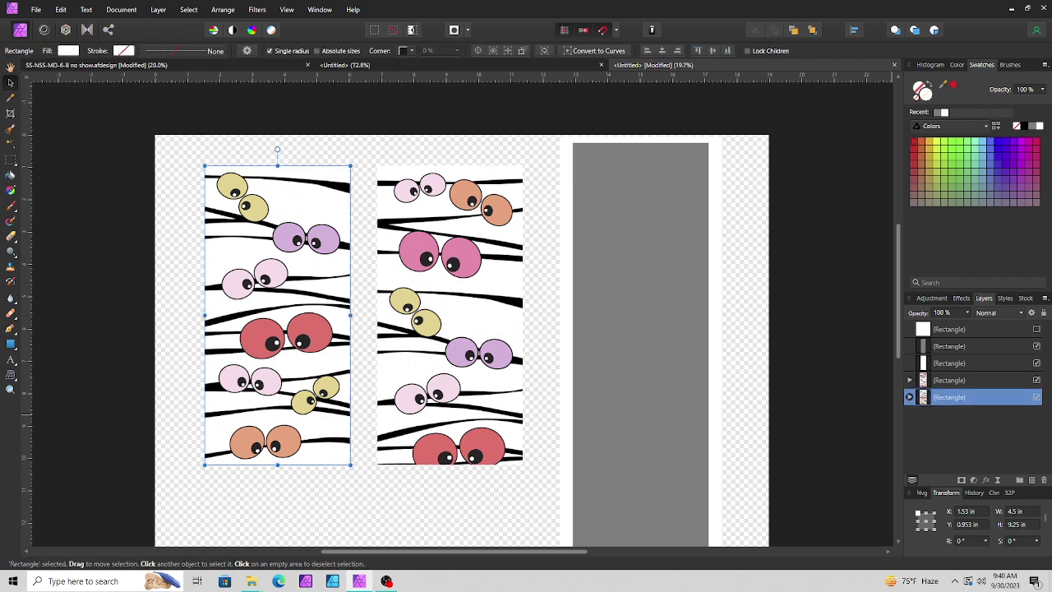
left_click(659, 339)
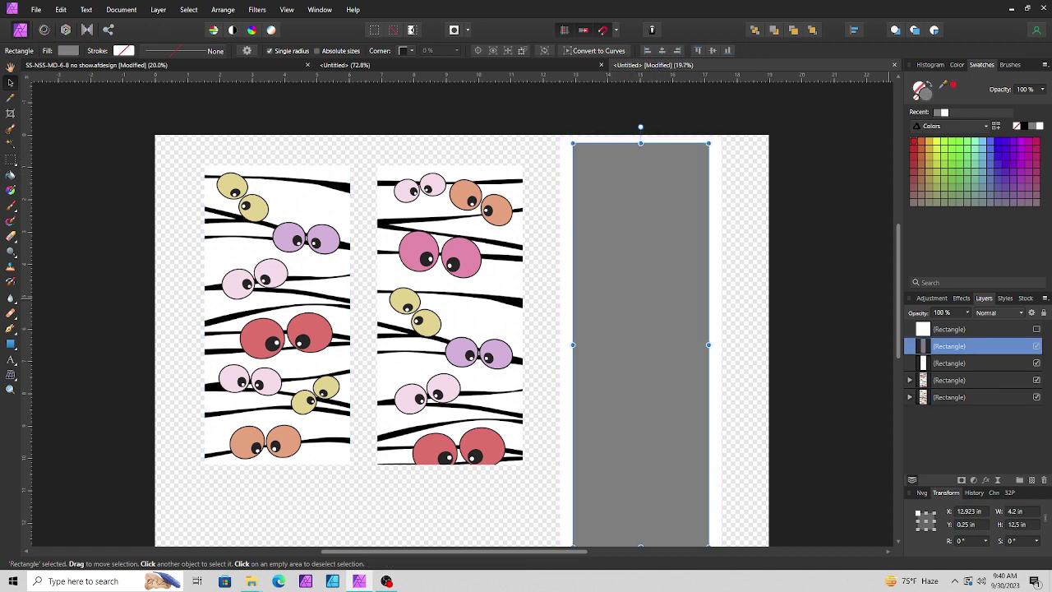
scroll(460, 309, "down", 3)
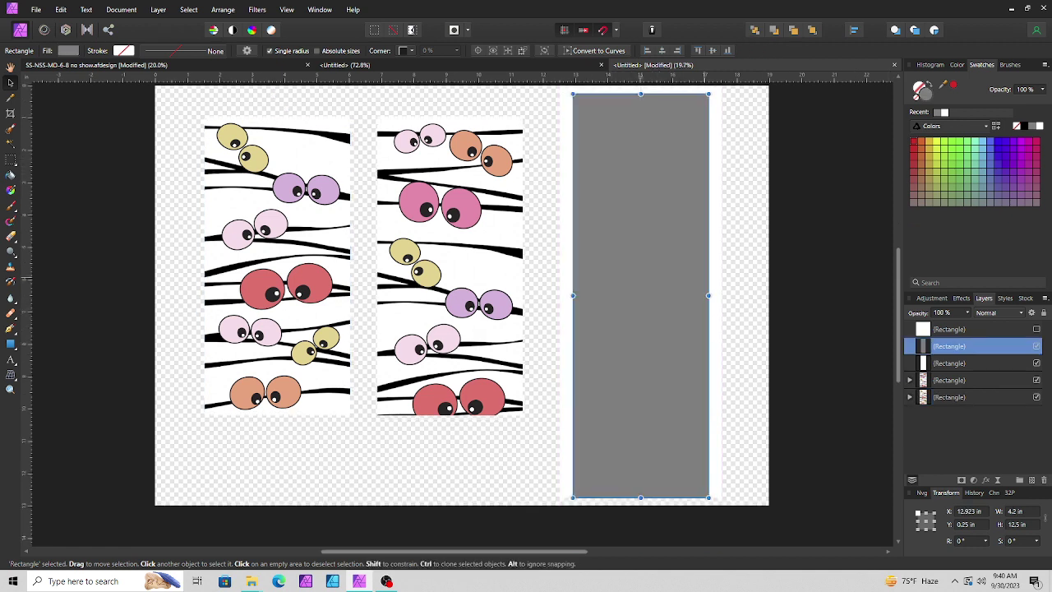
scroll(461, 309, "up", 2)
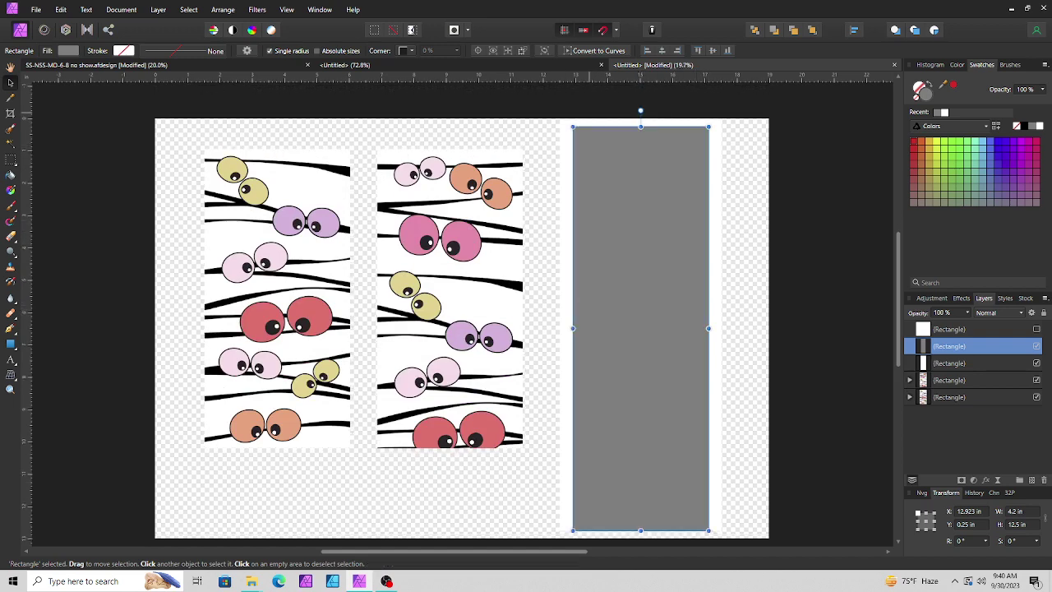
left_click(465, 240)
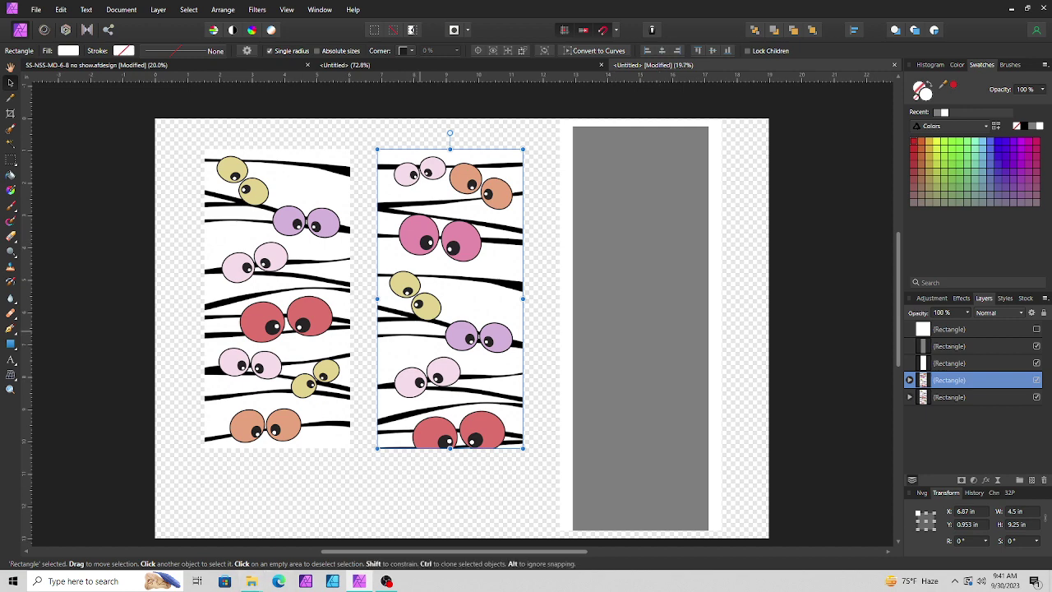
Switch to the SS-NSS-MD-6-8 no show template document and bring up the Etsy helloDaisy folder over it.
mouse_move(251, 581)
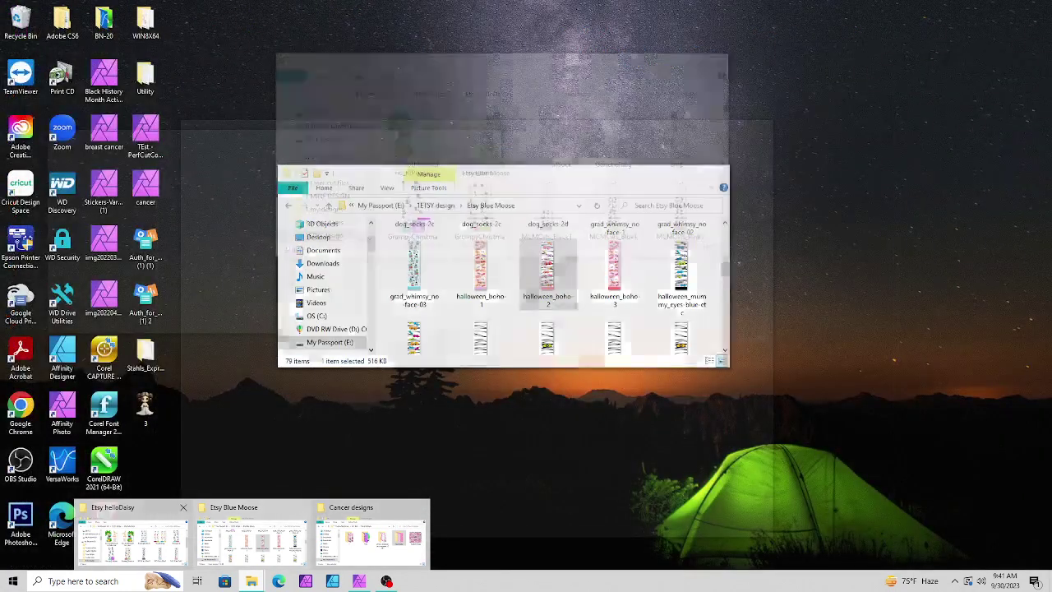
left_click(132, 535)
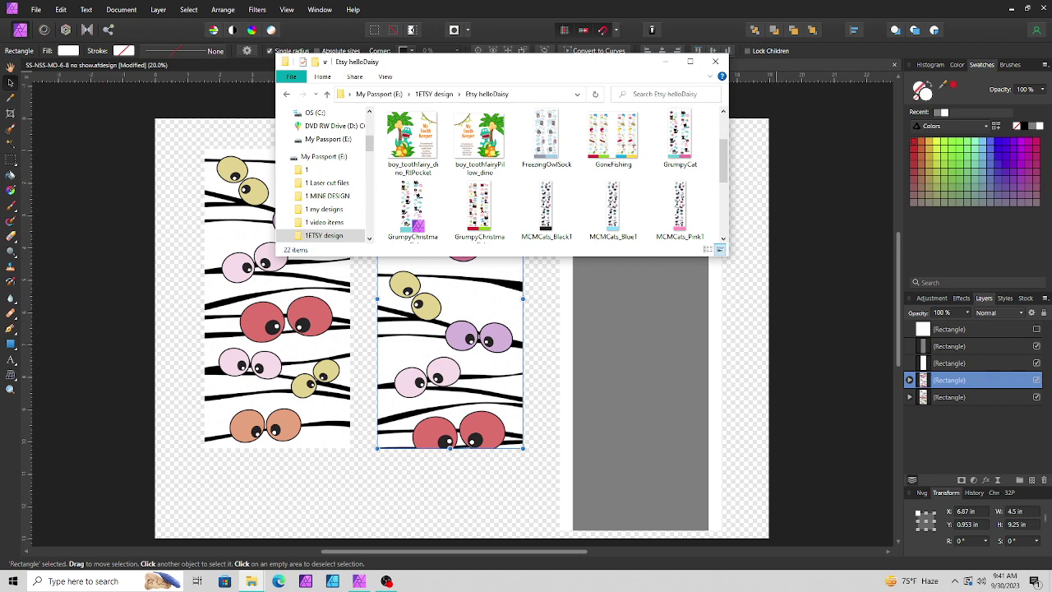
left_click(235, 65)
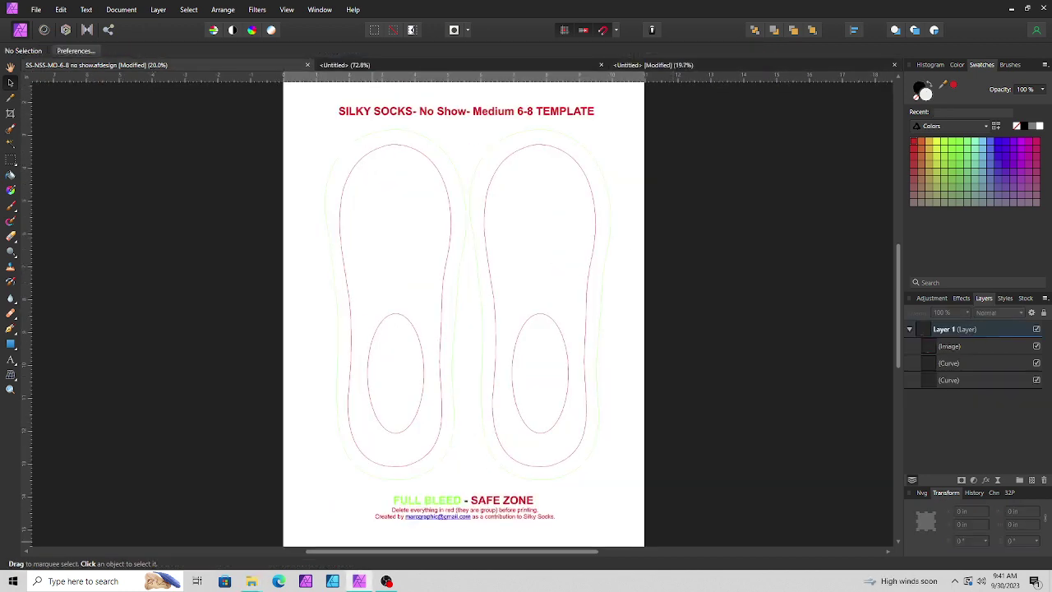
mouse_move(252, 581)
left_click(133, 541)
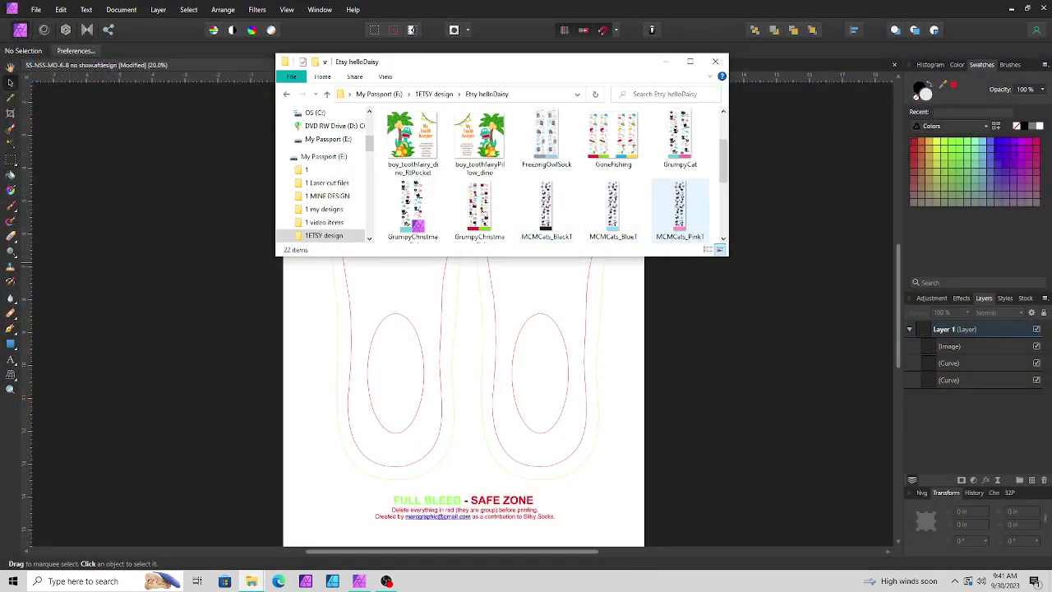
Try placing MCMCats_PinkToe.png from the Etsy helloDaisy folder into the no-show sock template.
left_click(680, 210)
left_click_drag(680, 210, 594, 358)
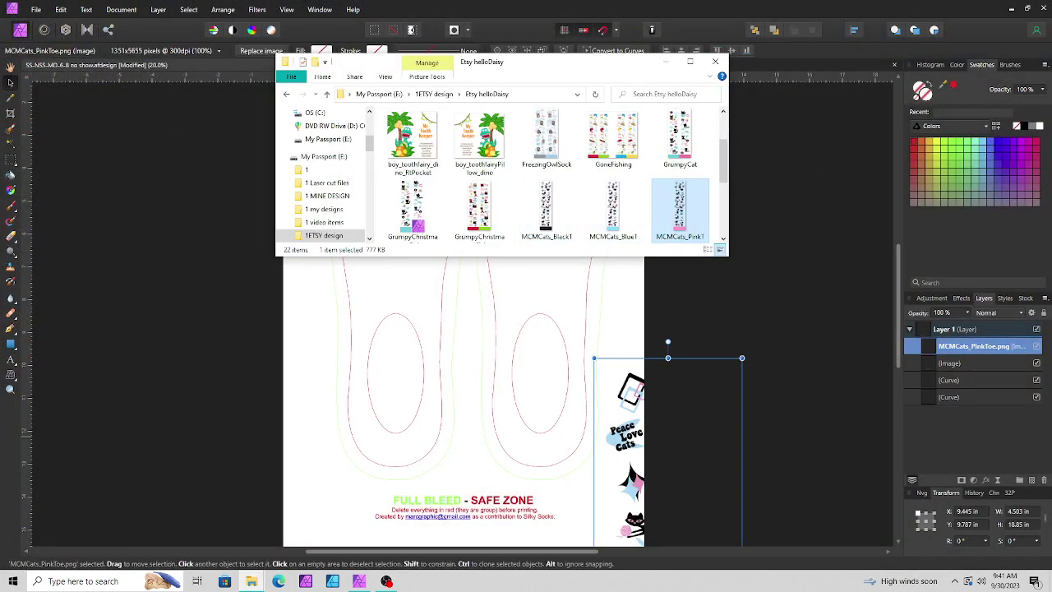
scroll(680, 205, "down", 1)
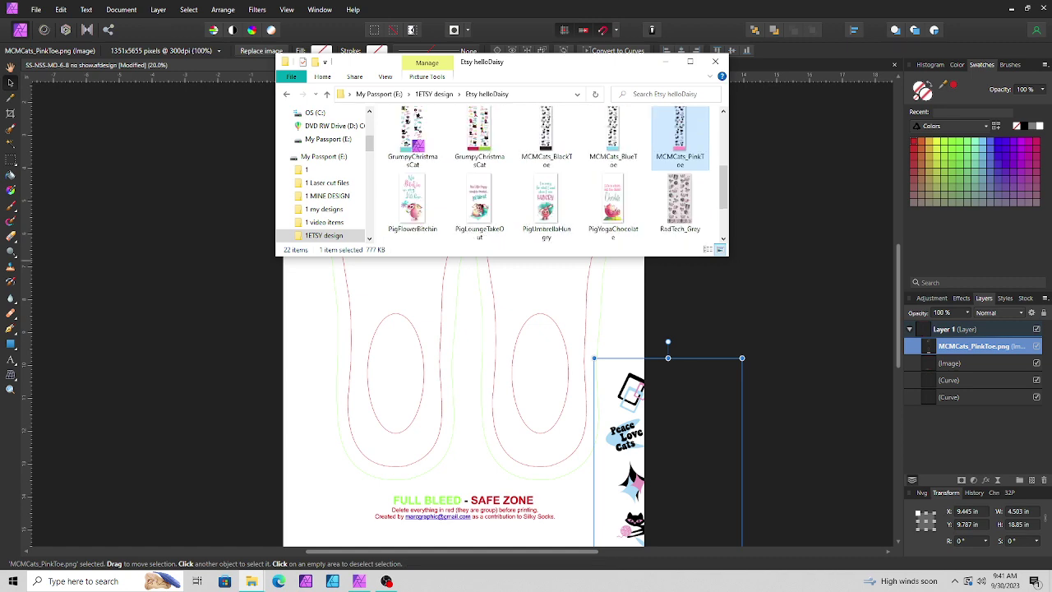
Place GrumpyCat.png over the sock template at about X 0.9 in, Y 1.7 in, and delete the MCMCats_PinkToe.png image.
scroll(680, 165, "up", 1)
left_click(680, 138)
left_click_drag(680, 138, 473, 322)
left_click_drag(524, 442, 363, 211)
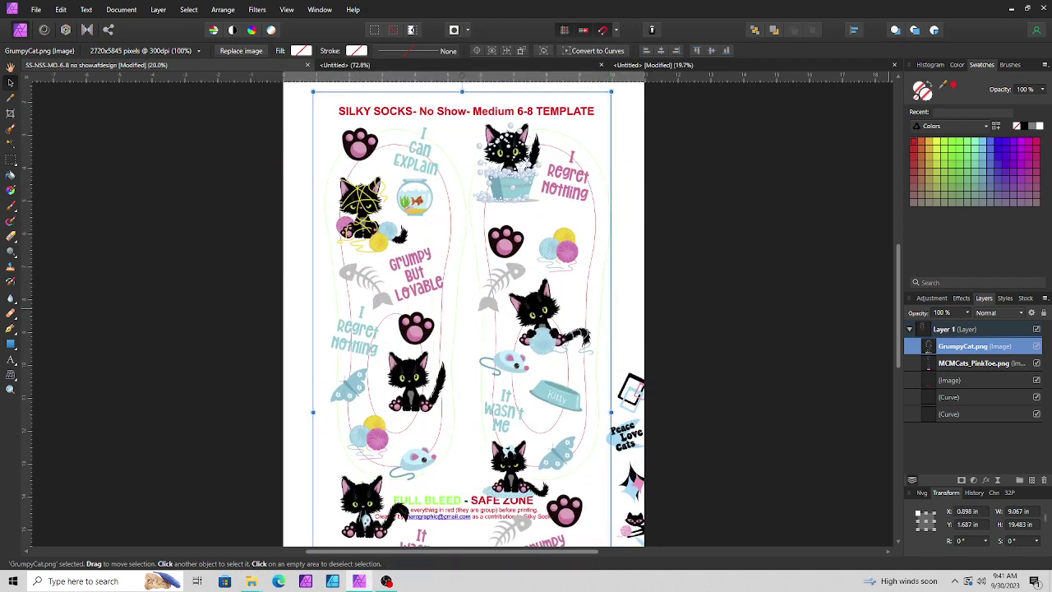
right_click(974, 362)
left_click(937, 139)
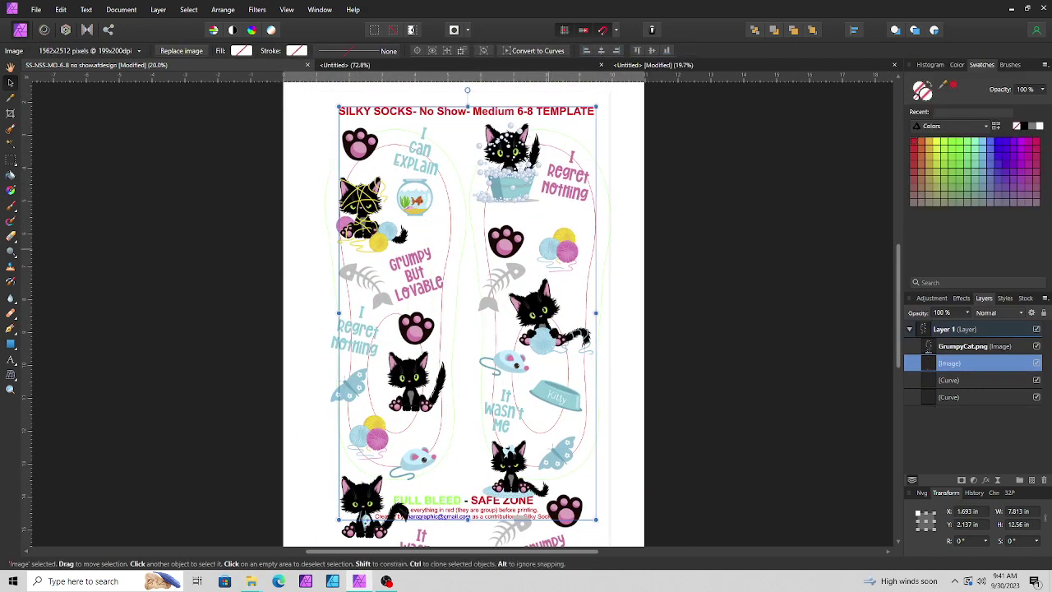
mouse_move(549, 249)
left_mouse_down()
mouse_move(523, 265)
mouse_move(528, 251)
left_mouse_up()
left_click(60, 10)
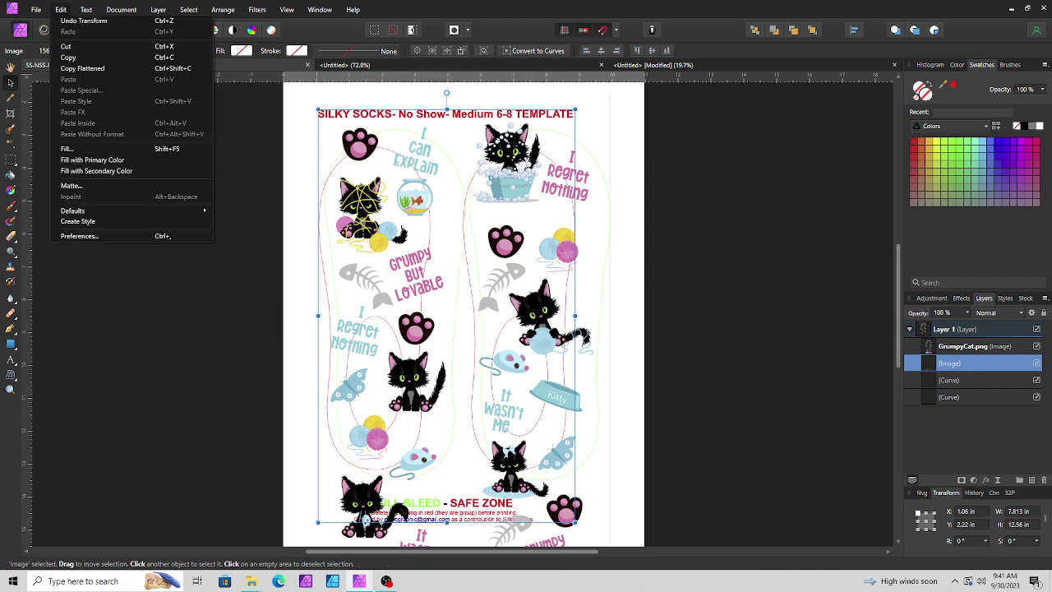
left_click(83, 20)
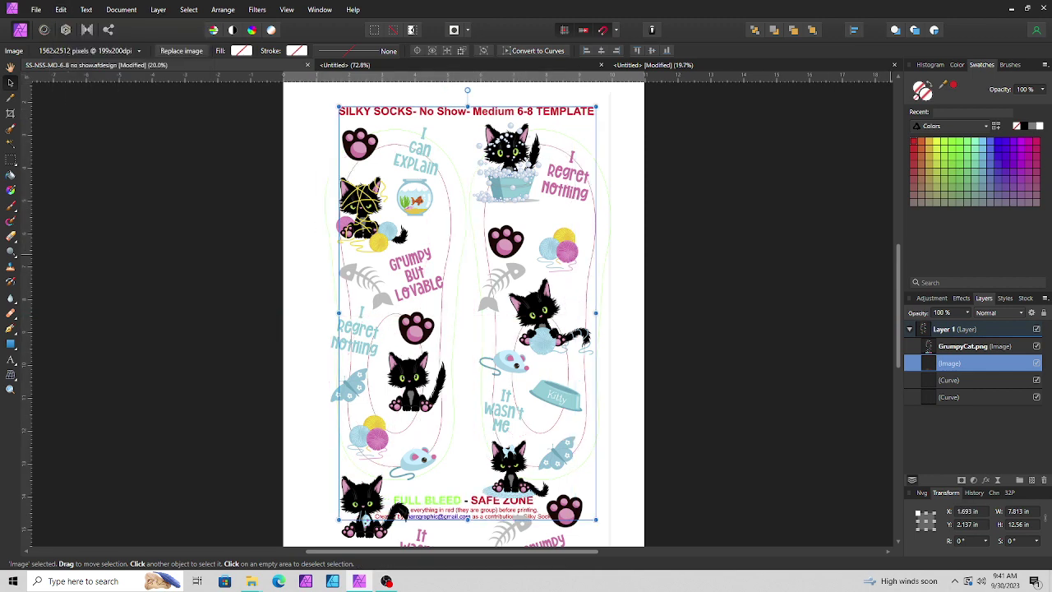
Move the GrumpyCat.png image to about X 1.3 in, Y 0.3 in, duplicate it and hide the copy.
left_click(974, 346)
left_click_drag(526, 286, 539, 240)
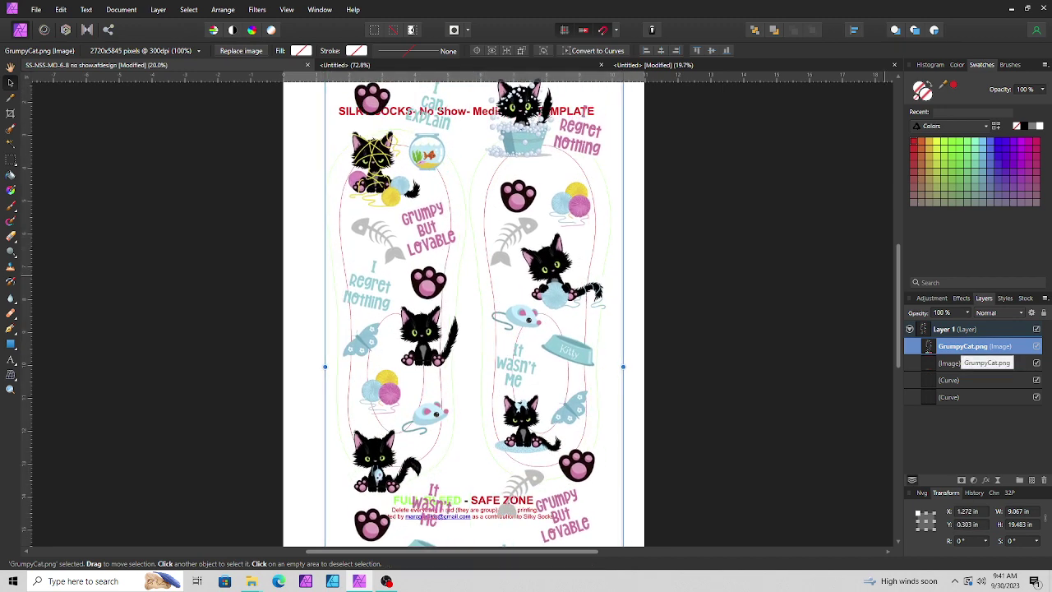
right_click(966, 346)
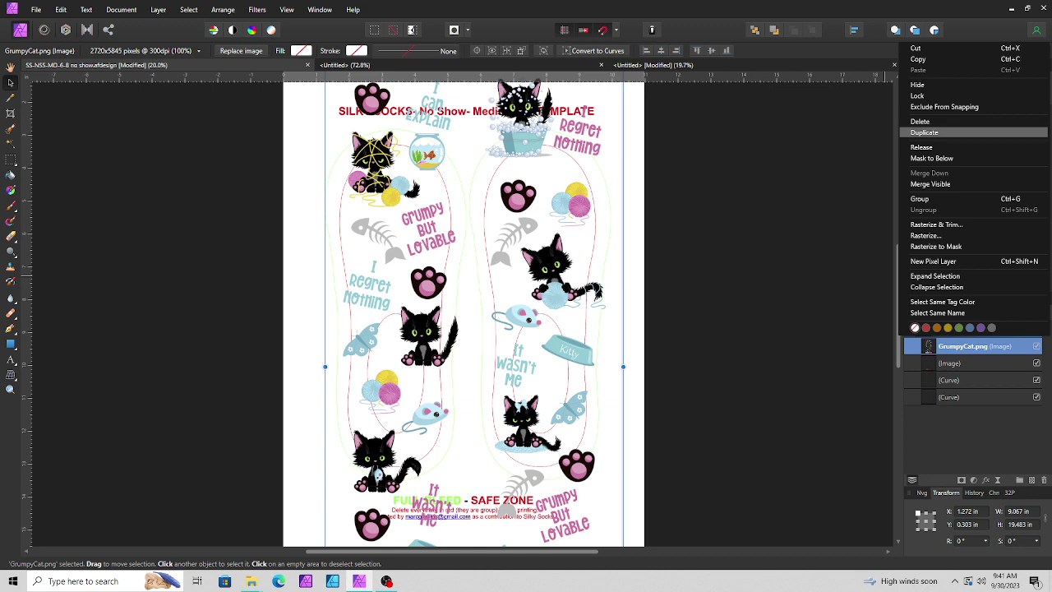
left_click(924, 132)
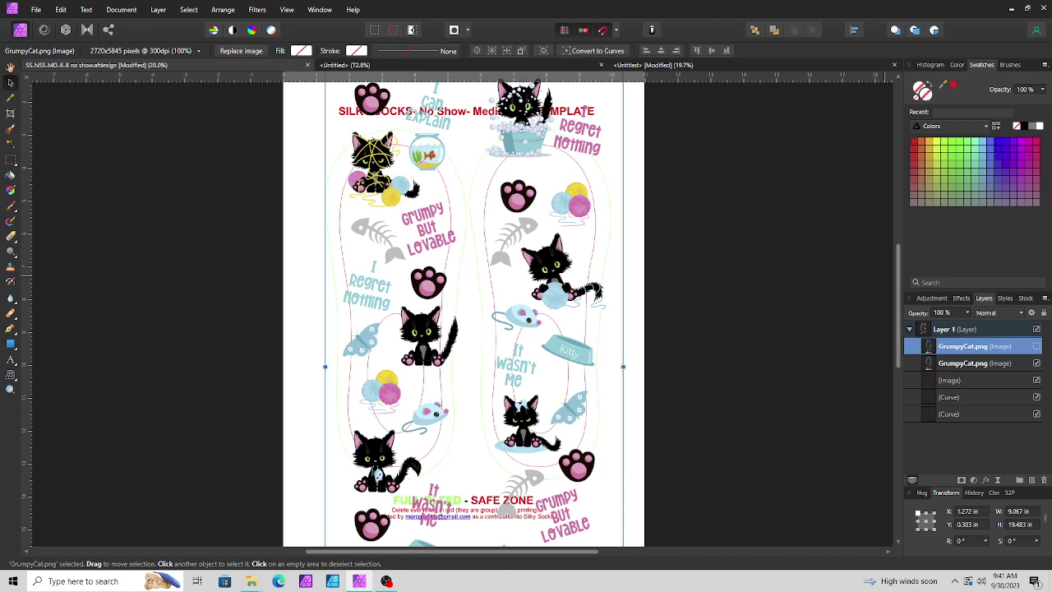
Move the visible GrumpyCat.png image to about X 1.1 in, Y 1.2 in and clip it inside the right sock's green bleed curve.
left_click(976, 363)
left_click_drag(583, 109, 579, 139)
left_click(970, 397)
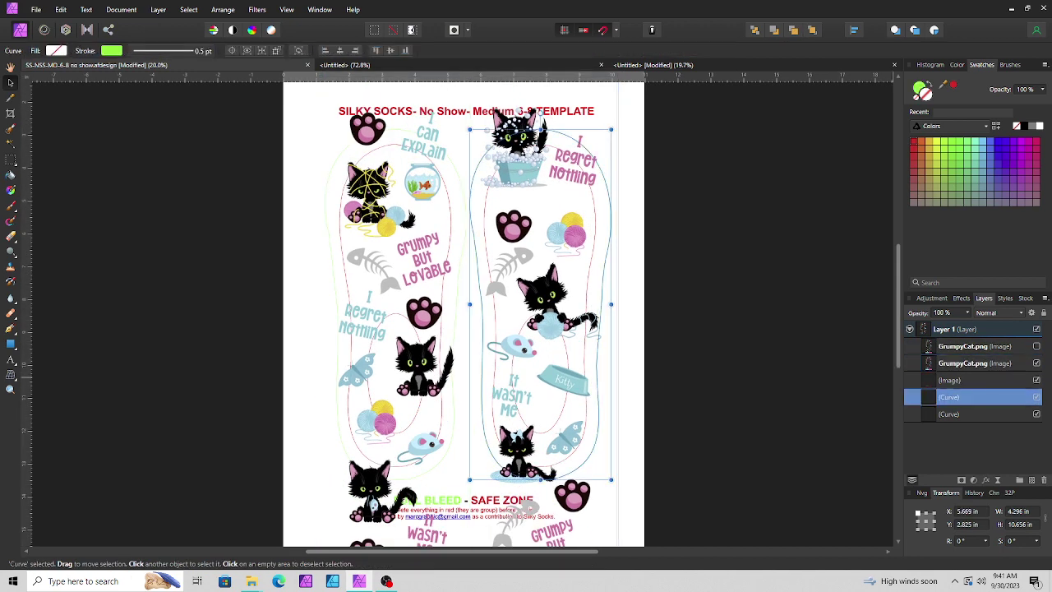
left_click(976, 363)
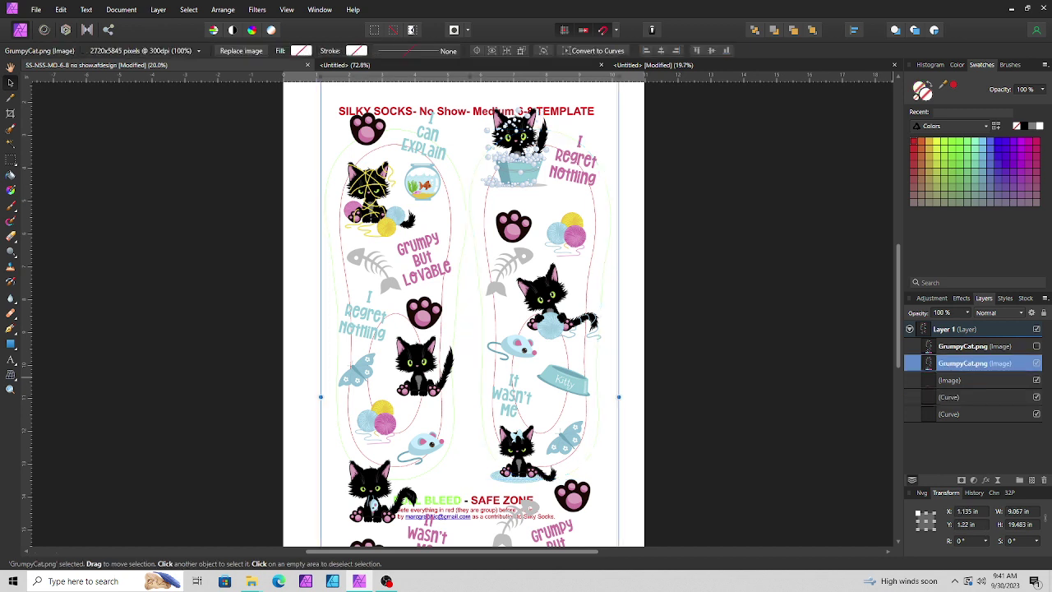
left_click_drag(976, 363, 975, 405)
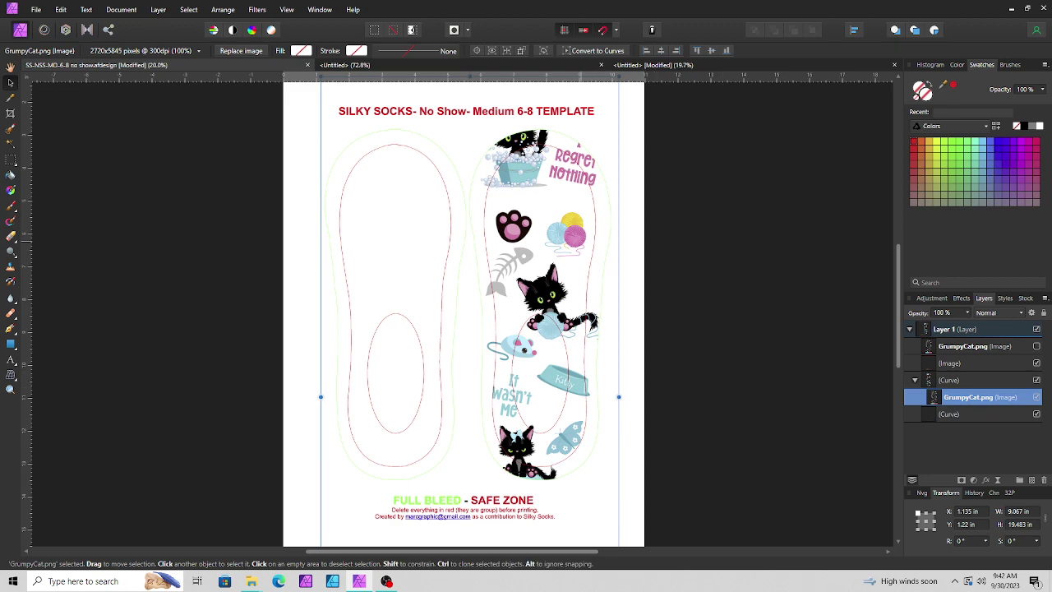
Rotate the clipped cat image to about 179.9° and shift it to about X 10.1 in, Y 20.7 in.
scroll(582, 248, "up", 1)
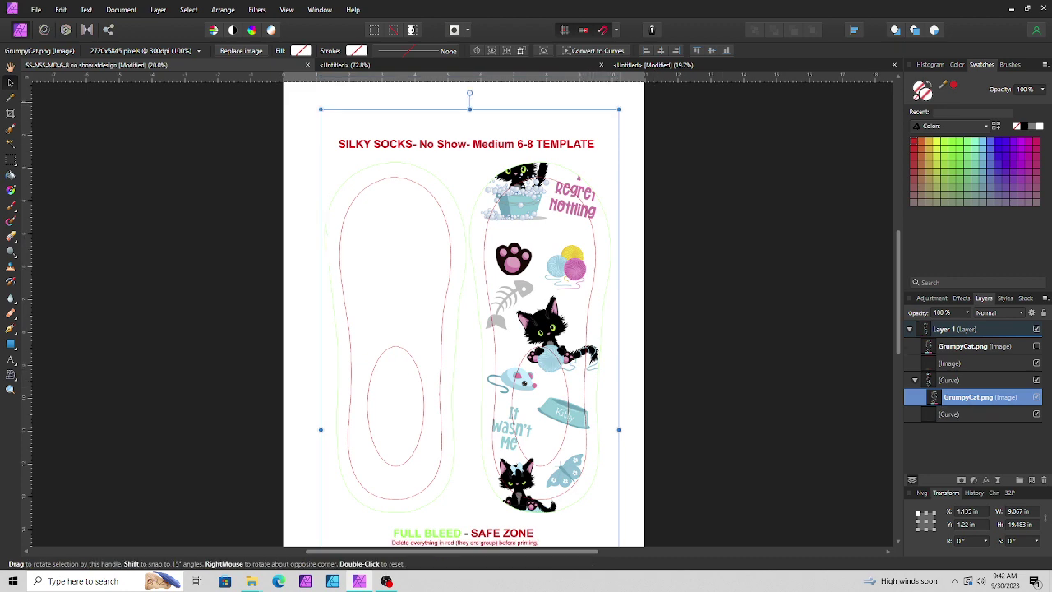
left_click_drag(470, 93, 439, 533)
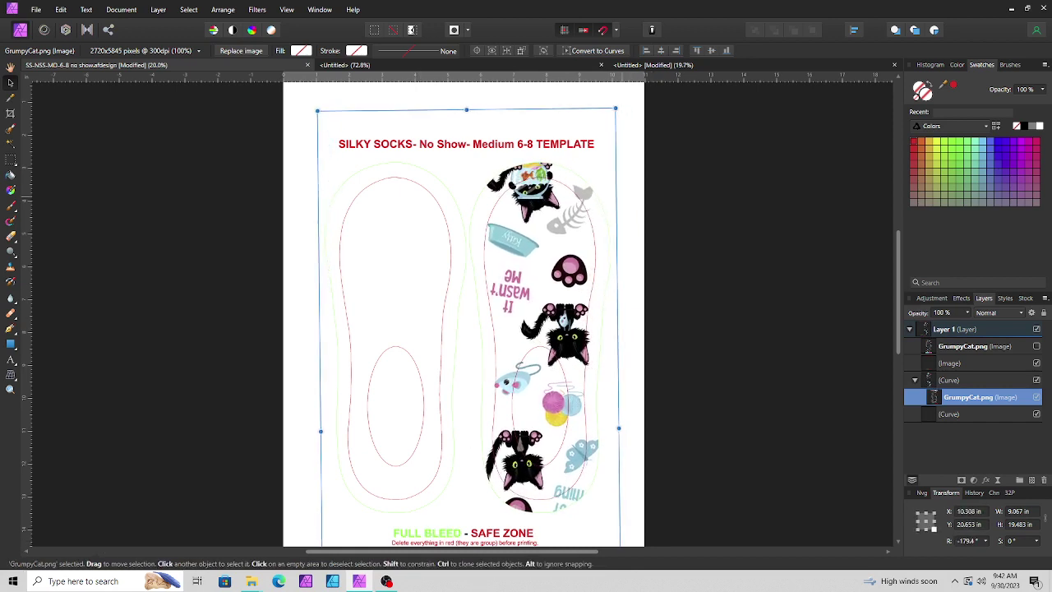
left_click_drag(619, 102, 622, 103)
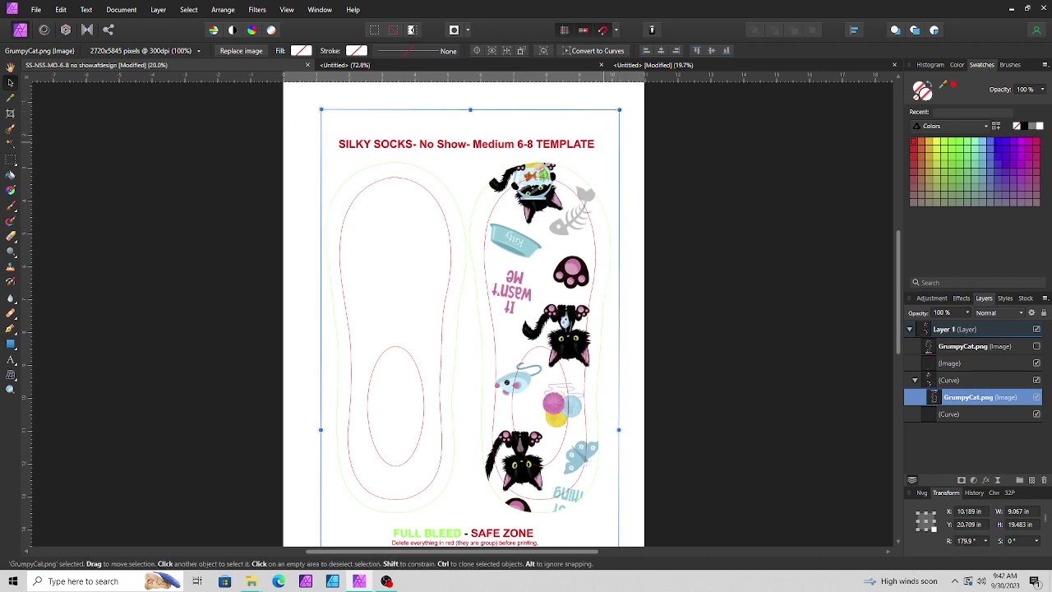
left_click_drag(603, 151, 601, 152)
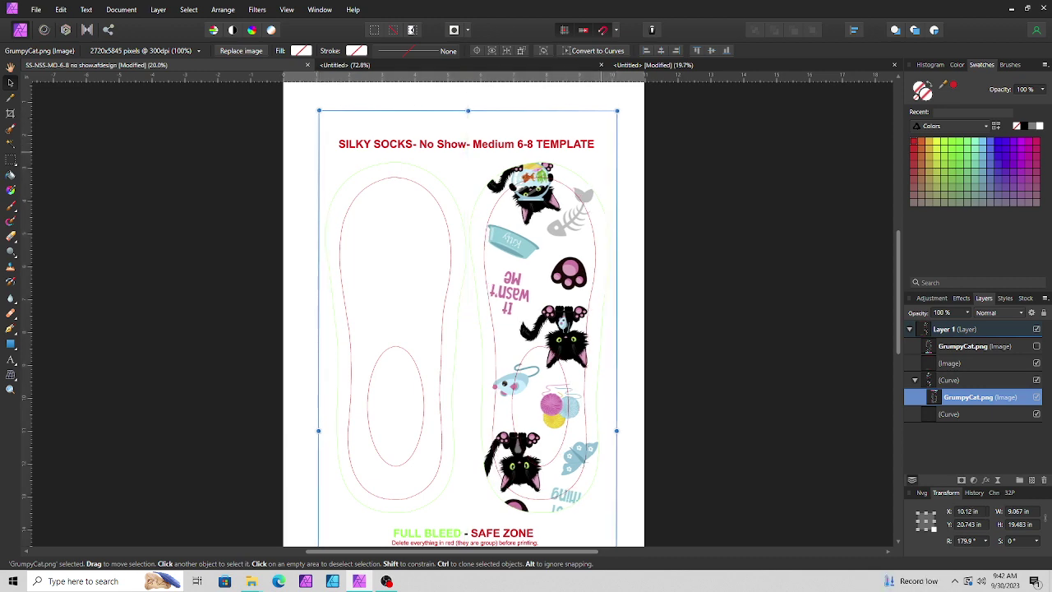
Resize the cat image clipped inside the right sock to about 8.4 in wide by 15 in high.
left_click_drag(617, 110, 596, 156)
left_click_drag(536, 239, 546, 239)
scroll(549, 247, "down", 10)
scroll(463, 312, "down", 2)
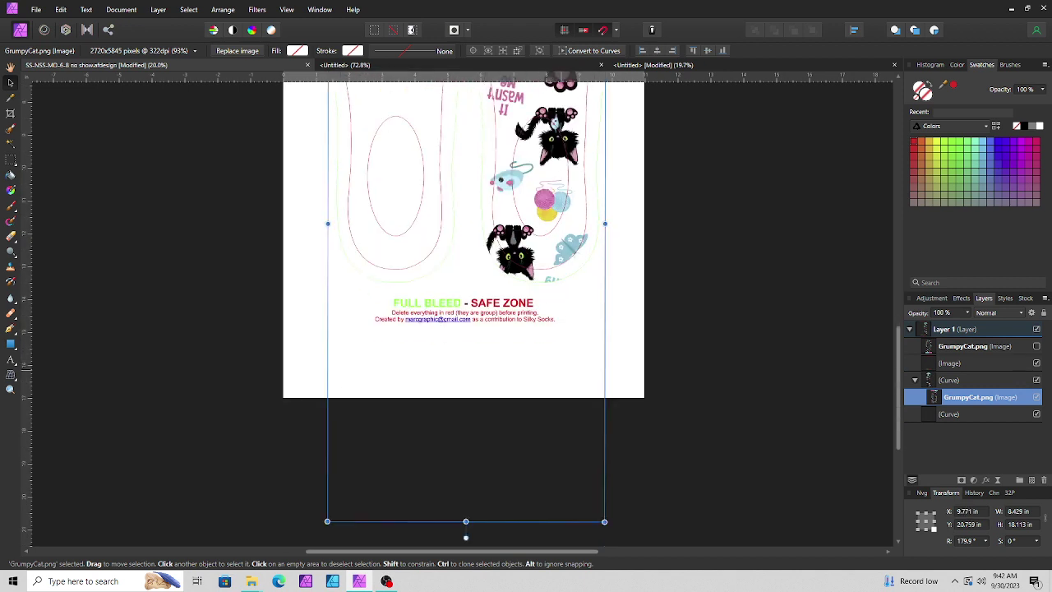
left_click_drag(466, 488, 466, 387)
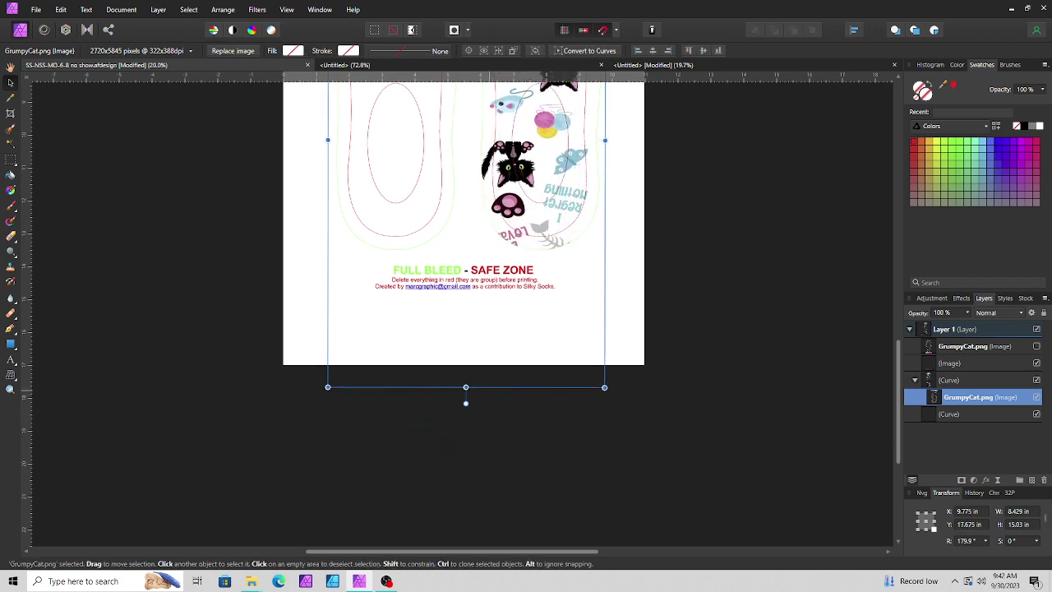
Rotate the right sock's cat image to about -179.5°, narrow it to about 8.1 in and shift it to about X 10 in, Y 17.5 in.
scroll(534, 485, "up", 3)
scroll(535, 489, "down", 1)
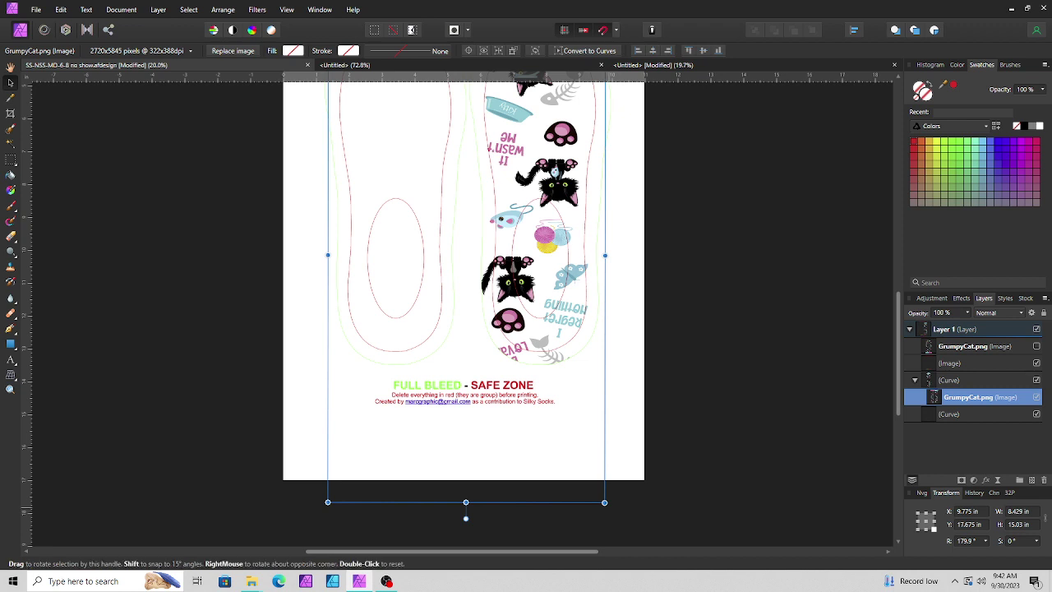
left_click_drag(466, 518, 469, 518)
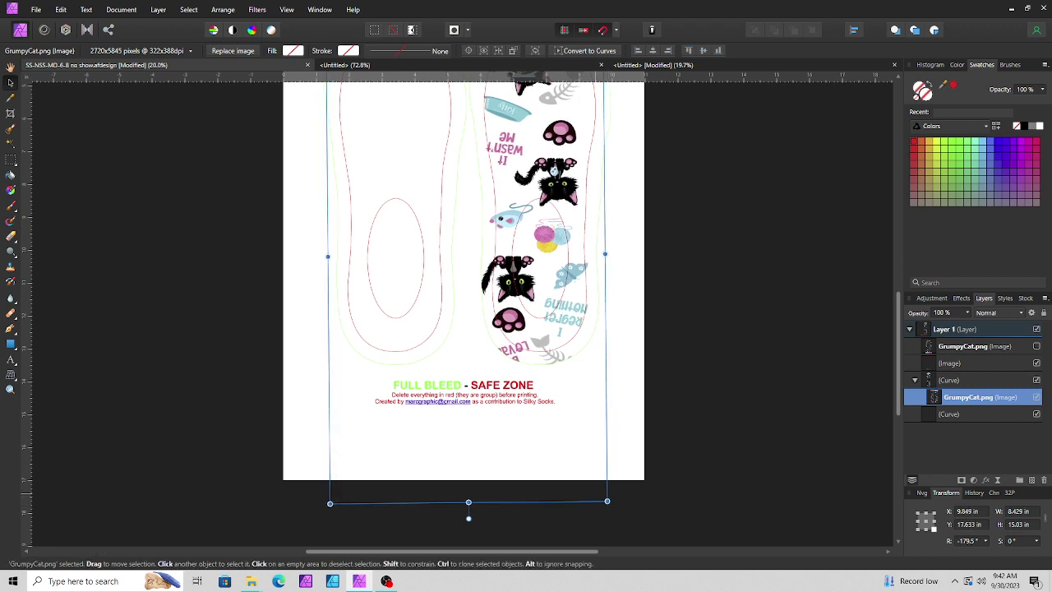
scroll(464, 312, "up", 2)
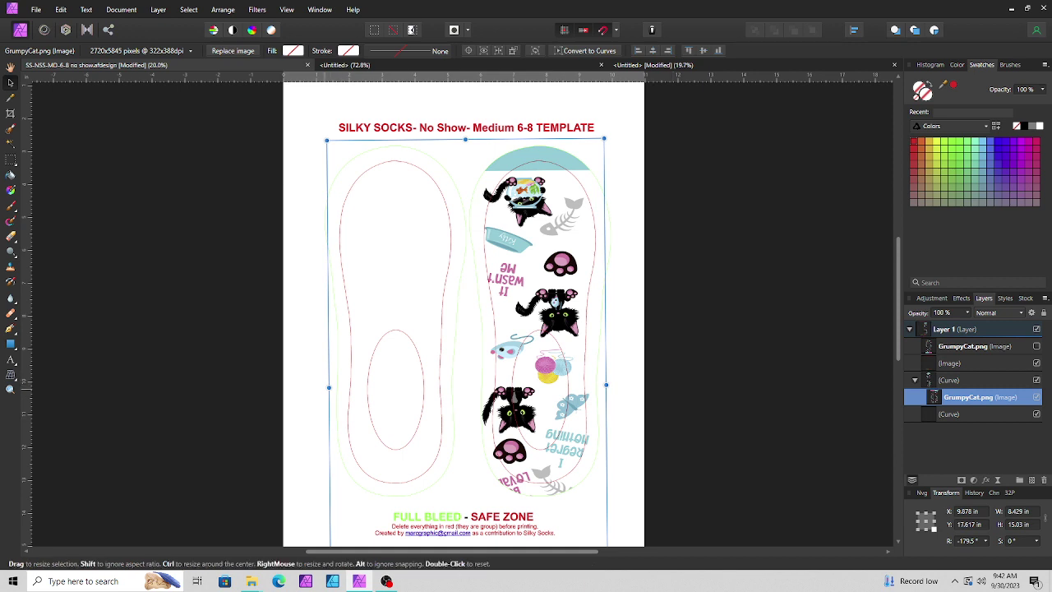
left_click_drag(329, 387, 341, 387)
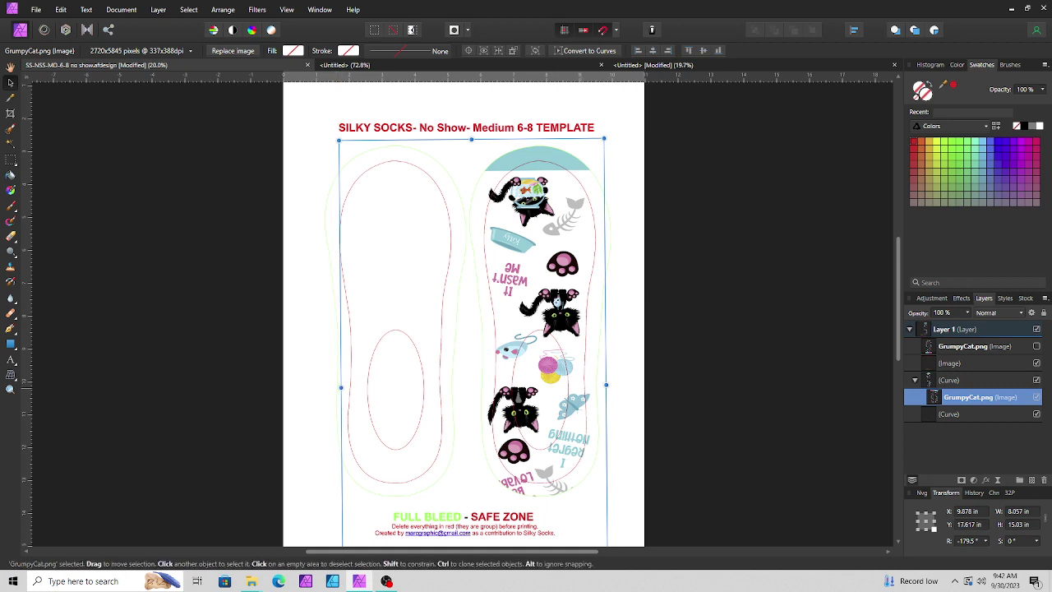
left_click_drag(593, 327, 597, 323)
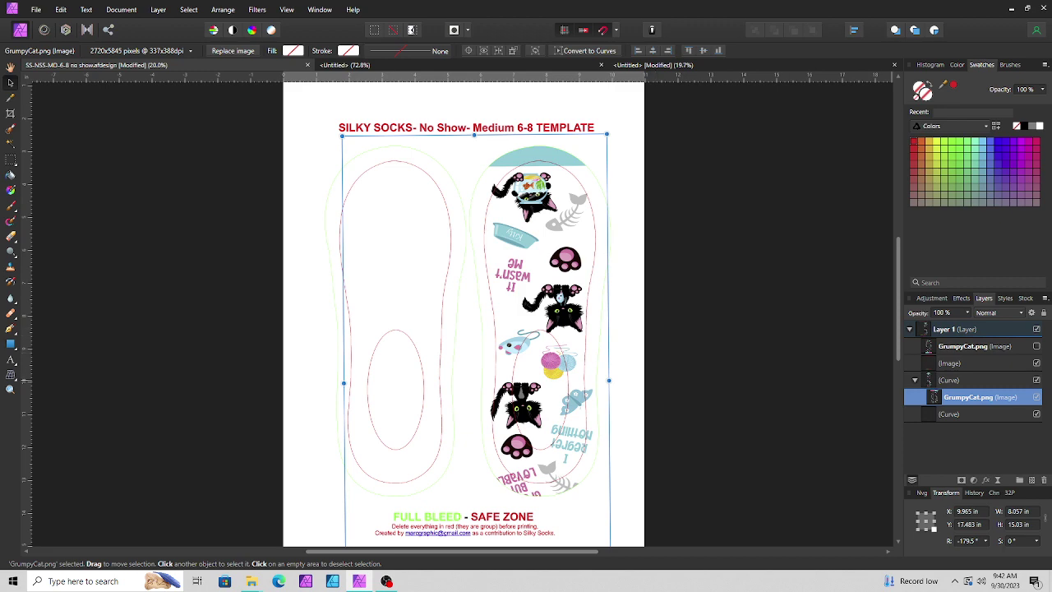
Show the hidden GrumpyCat.png copy and clip it inside the left sock's green bleed curve.
left_click(975, 347)
left_click(1037, 346)
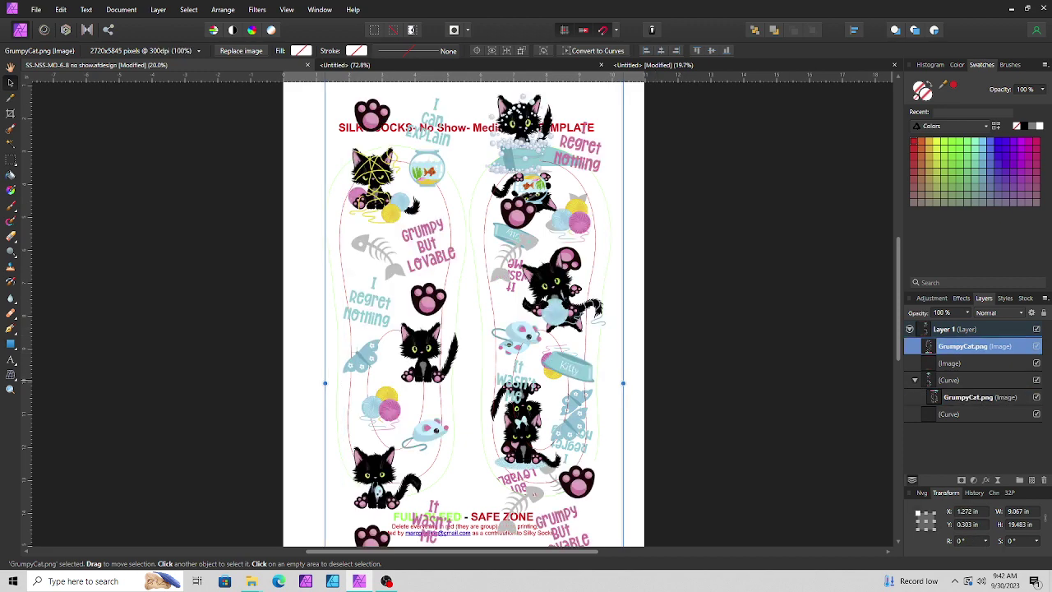
left_click_drag(978, 347, 954, 415)
Turn the left sock's cat image upside down, scale it to about 7.1 by 15.4 in and move it to about X 8.8 in, Y 17.6 in.
scroll(474, 107, "up", 1)
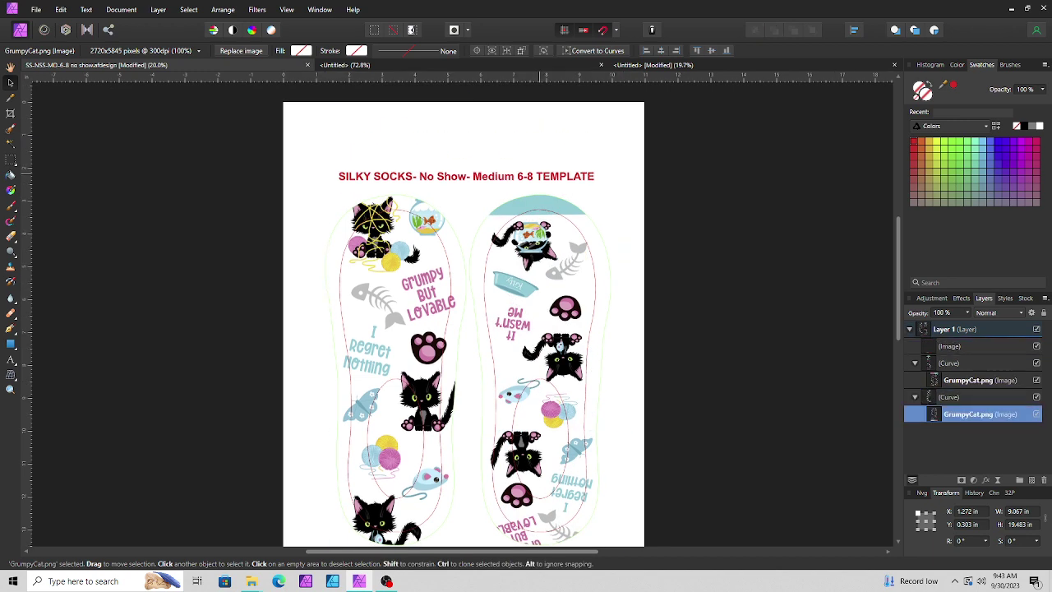
left_click_drag(473, 96, 510, 566)
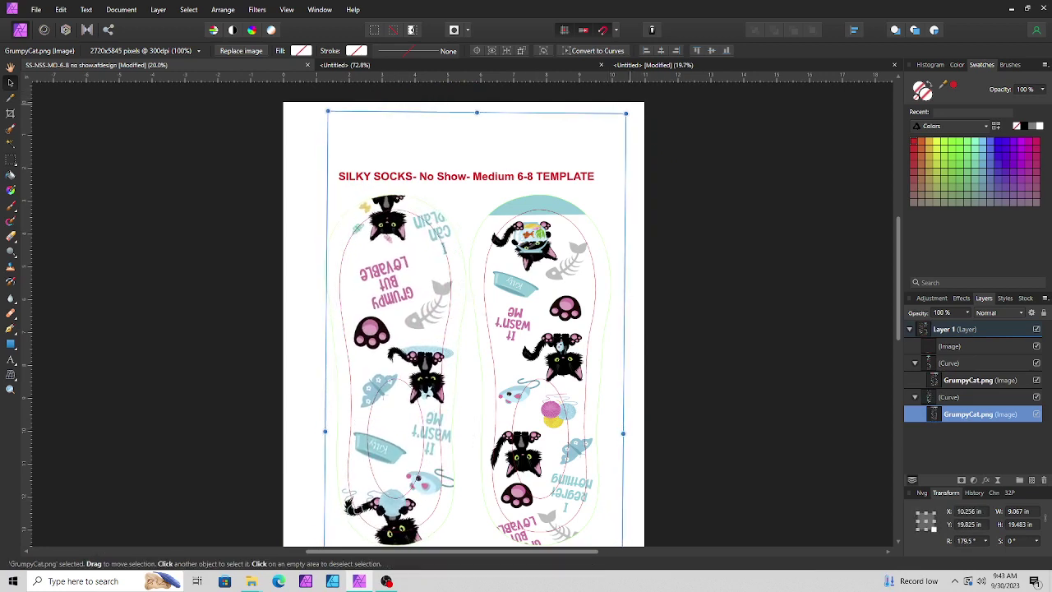
left_click_drag(631, 110, 559, 247)
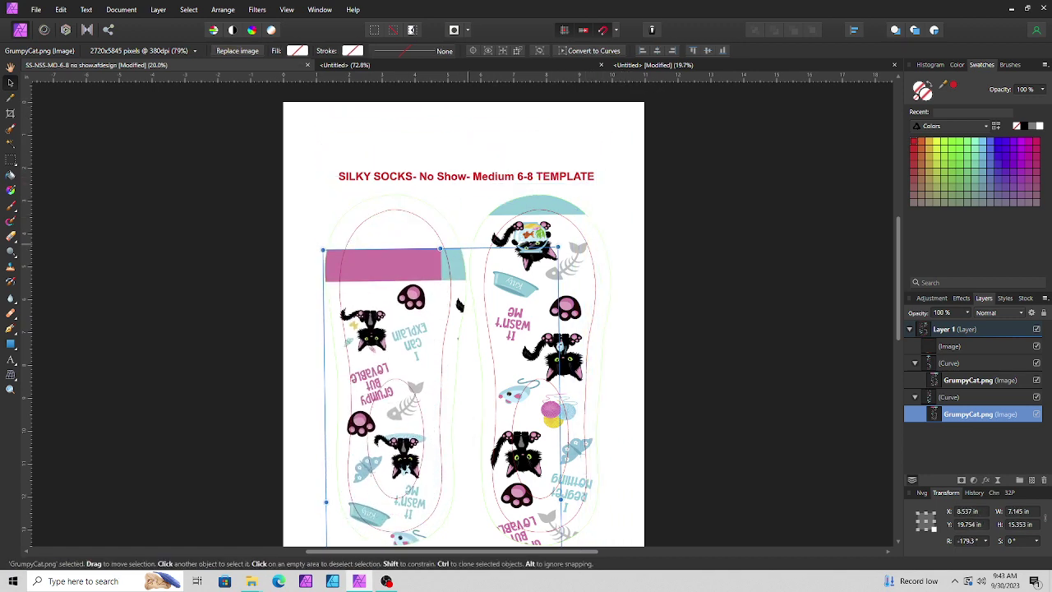
left_click_drag(459, 305, 466, 235)
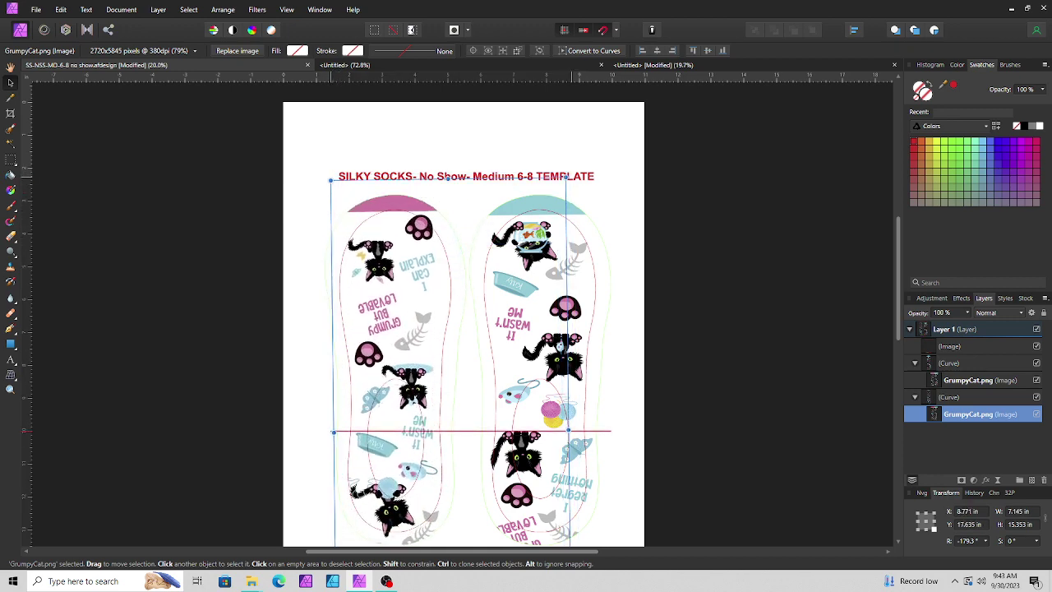
Resize the left sock's cat image to about 7.4 by 13.4 in and straighten its rotation to -180°.
scroll(469, 202, "down", 1)
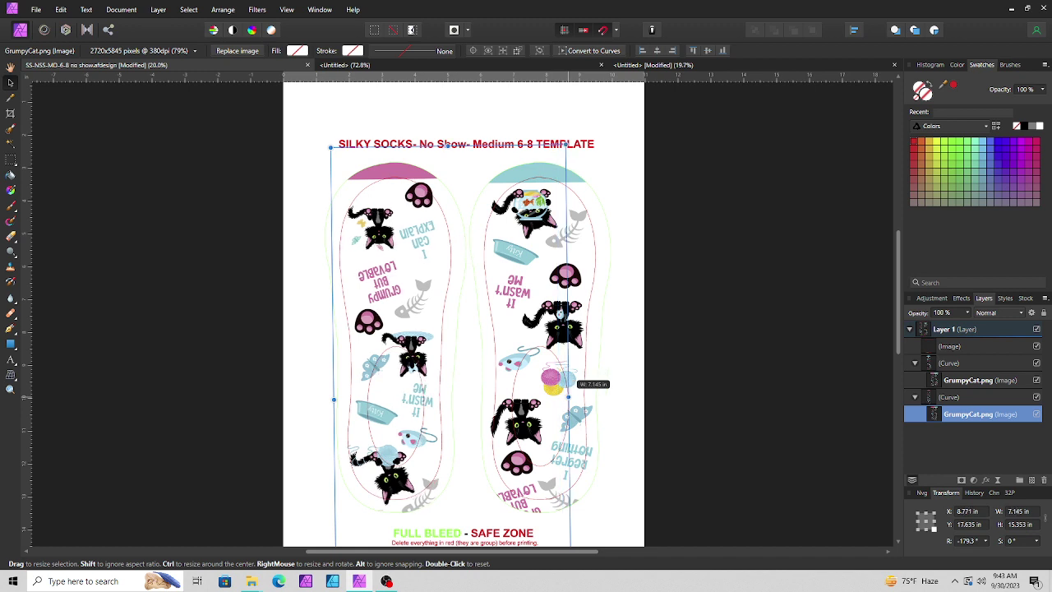
left_click_drag(569, 398, 578, 398)
left_click_drag(419, 362, 414, 362)
scroll(415, 362, "down", 5)
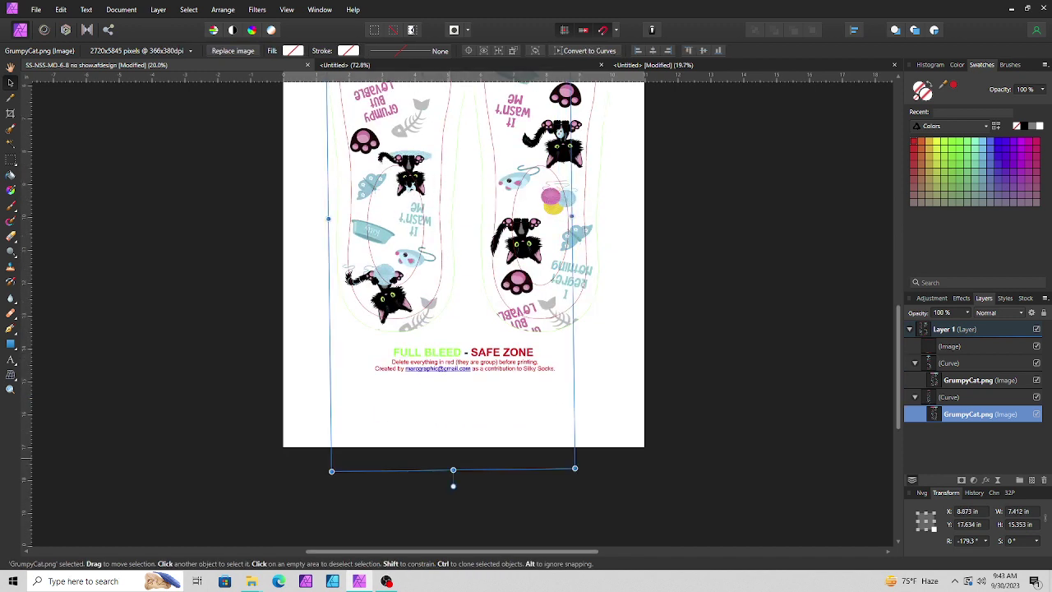
left_click_drag(453, 469, 452, 406)
scroll(464, 312, "up", 5)
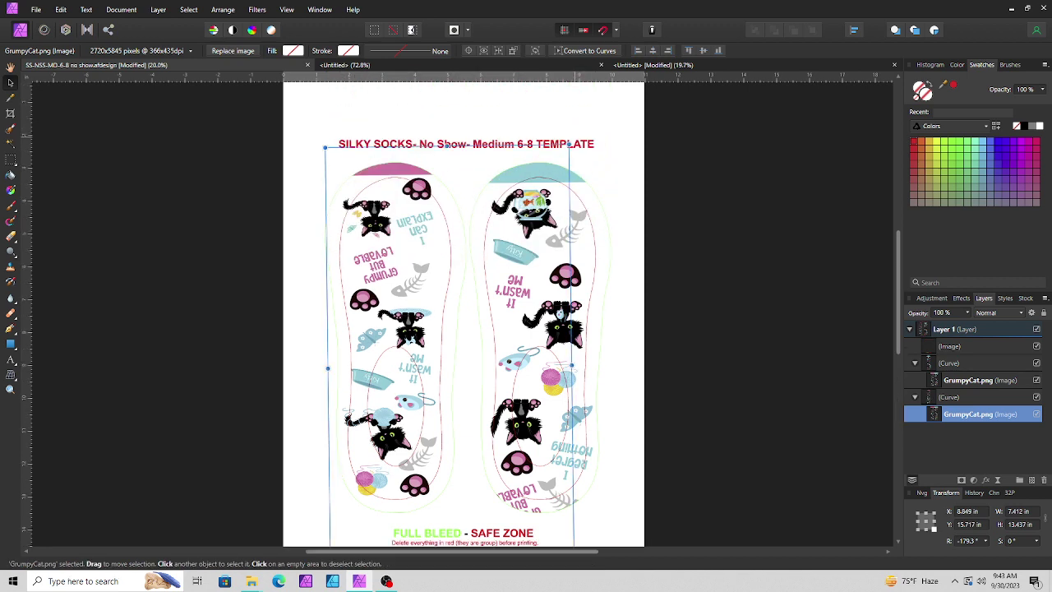
left_click_drag(449, 144, 450, 145)
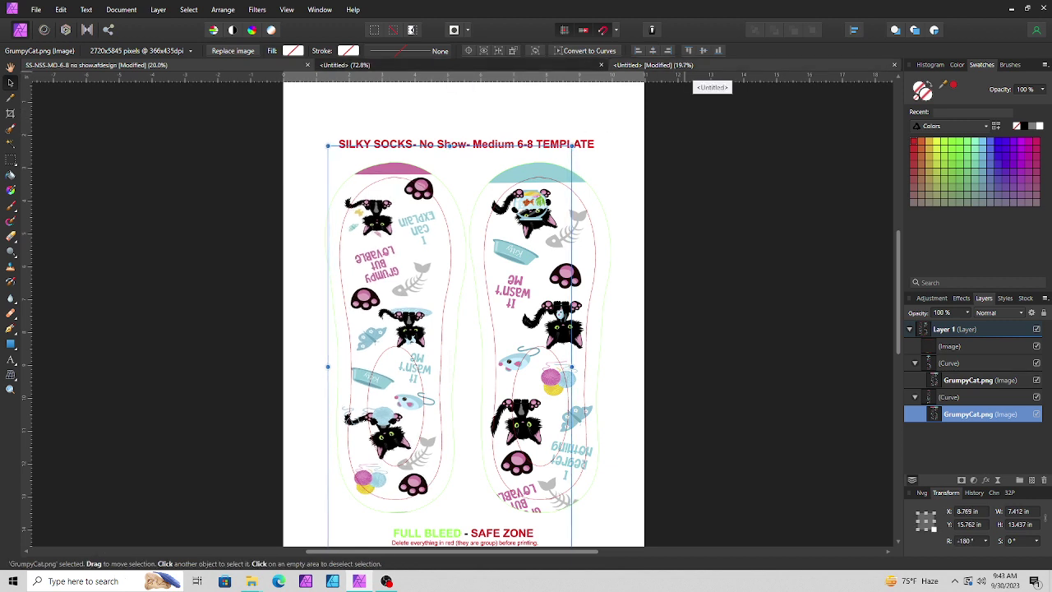
Switch to the untitled Halloween eyes layout and hide the halloween_boho-2.png image inside the second sock rectangle.
left_click(658, 65)
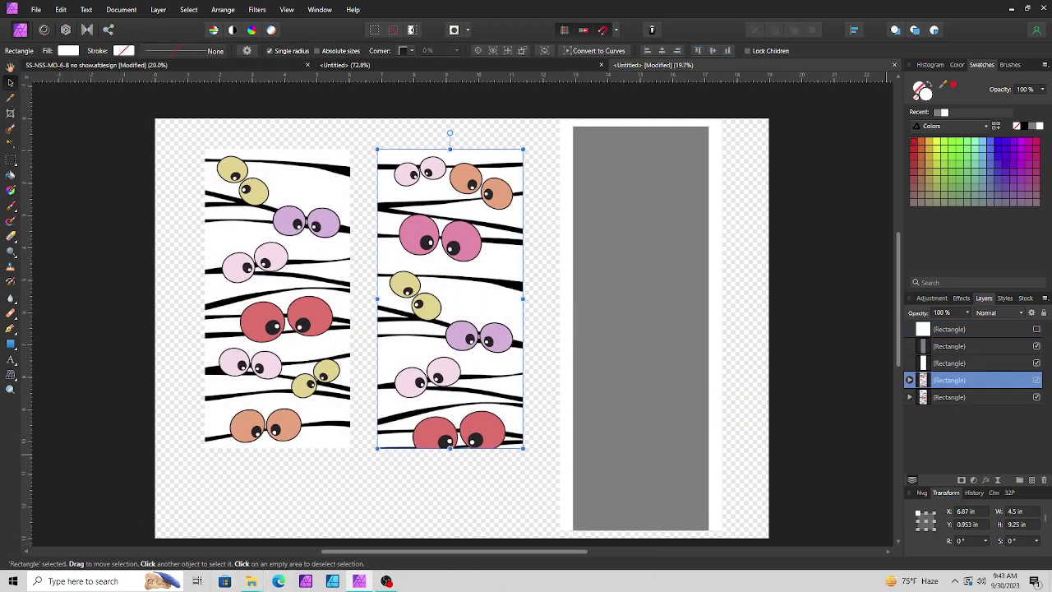
left_click(909, 380)
left_click(1037, 397)
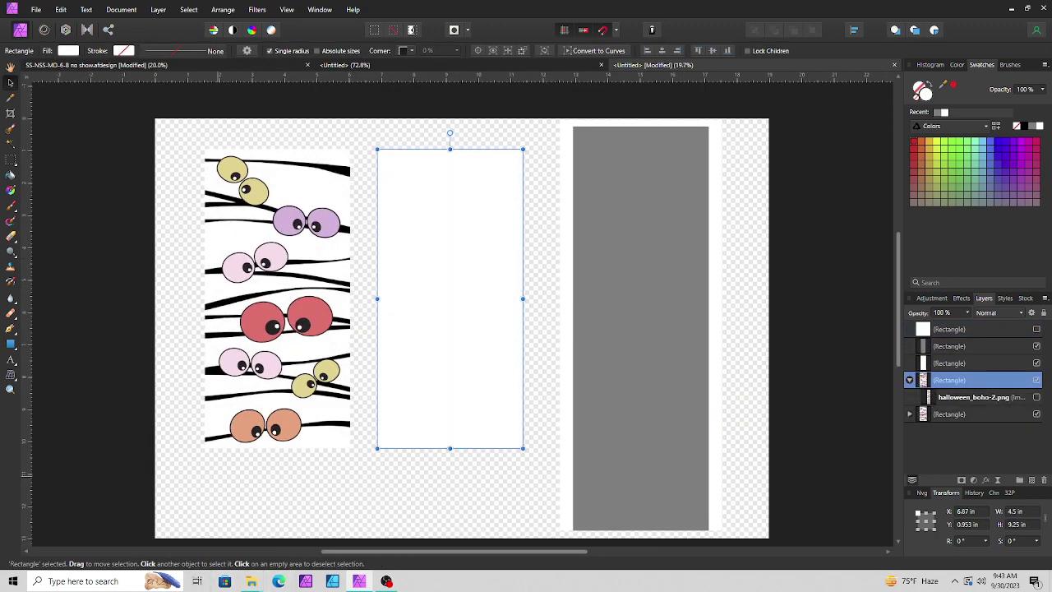
Place cat_socks-04.png from the Etsy Blue Moose folder and clip it inside the second sock rectangle.
mouse_move(252, 581)
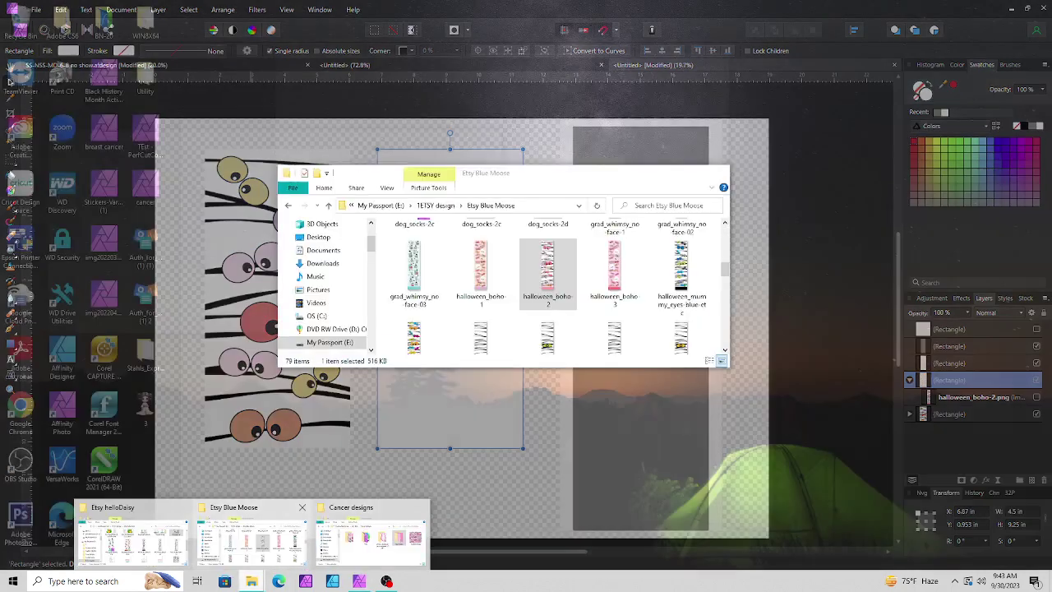
left_click(251, 536)
scroll(552, 322, "up", 5)
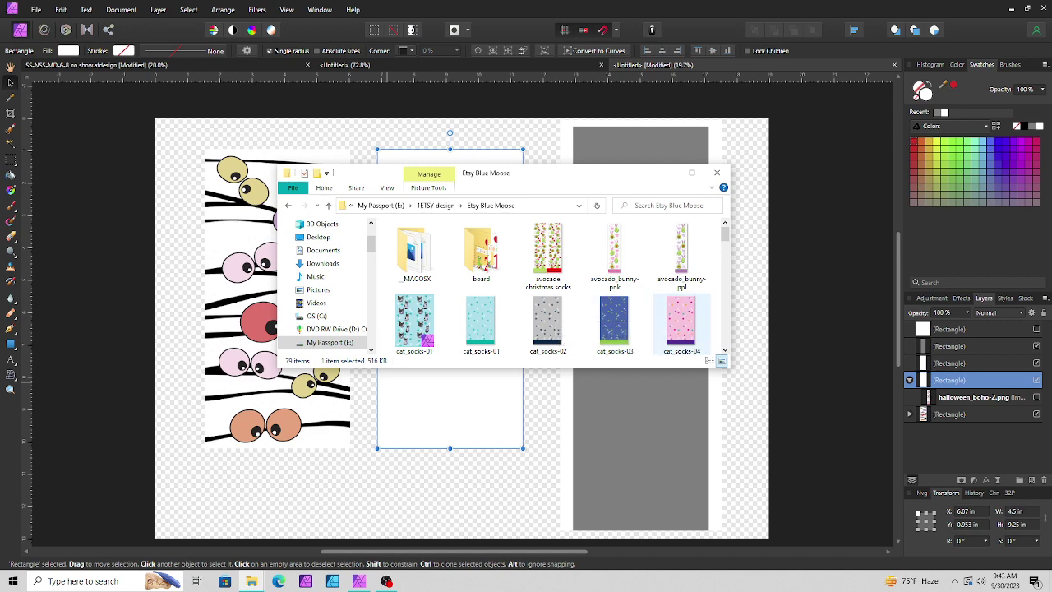
scroll(552, 323, "down", 1)
left_click_drag(682, 283, 560, 391)
left_click_drag(682, 449, 498, 133)
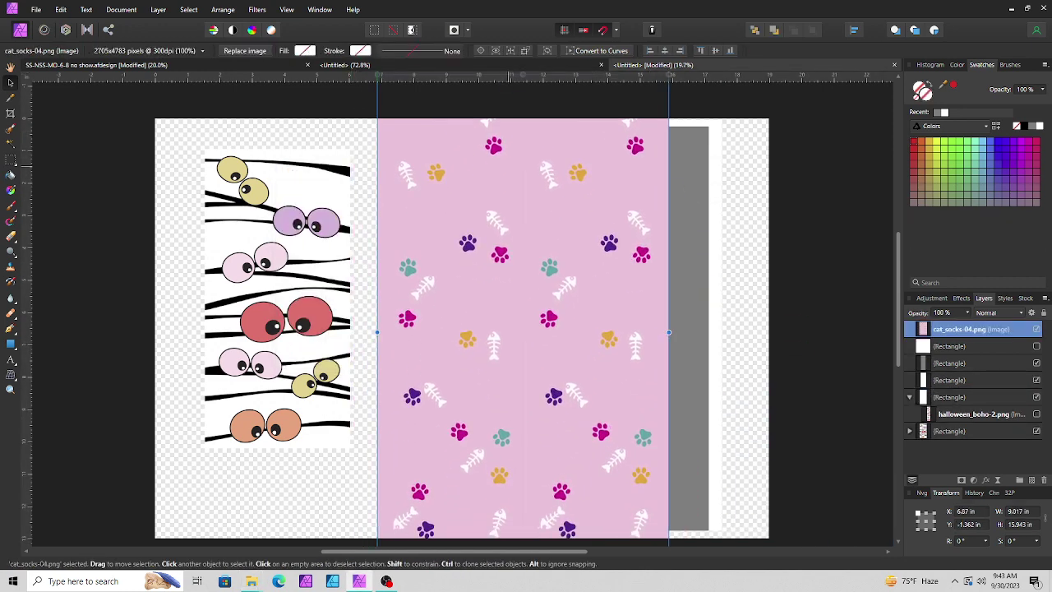
left_click_drag(924, 329, 931, 405)
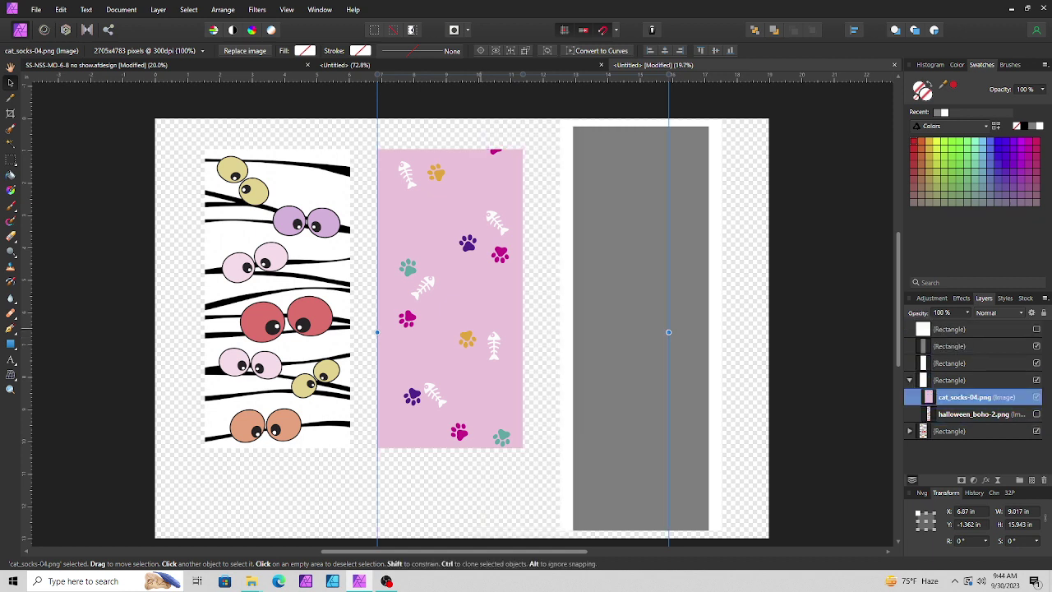
Resize the clipped cat_socks-04.png image to about 9 by 10.7 in, with its upper edge at about Y 0.6 in.
mouse_move(668, 332)
left_mouse_down()
mouse_move(653, 332)
mouse_move(668, 332)
left_mouse_up()
scroll(667, 333, "up", 3)
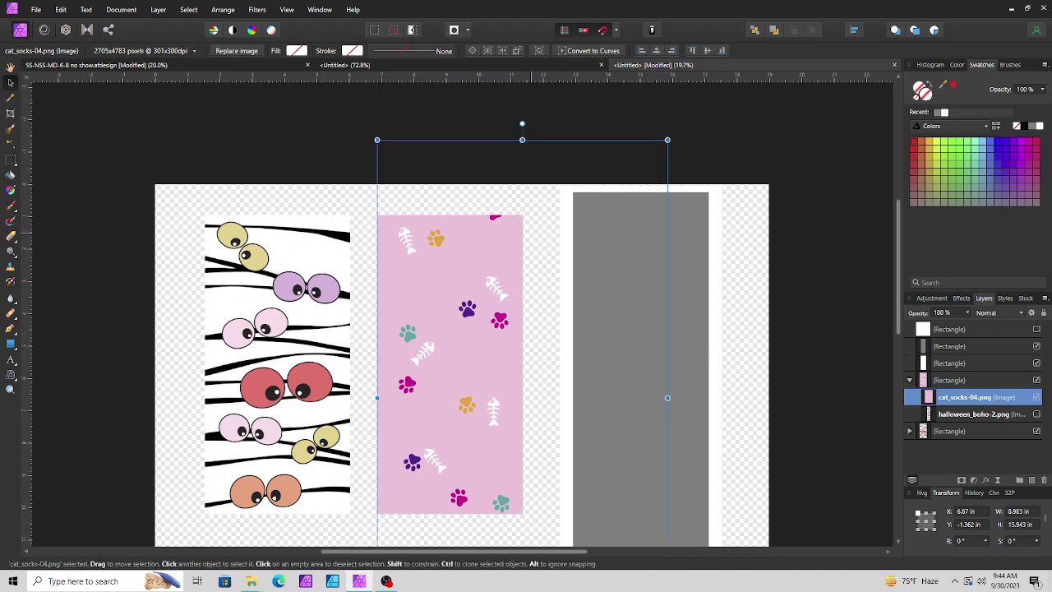
left_click_drag(522, 139, 522, 204)
scroll(522, 203, "down", 10)
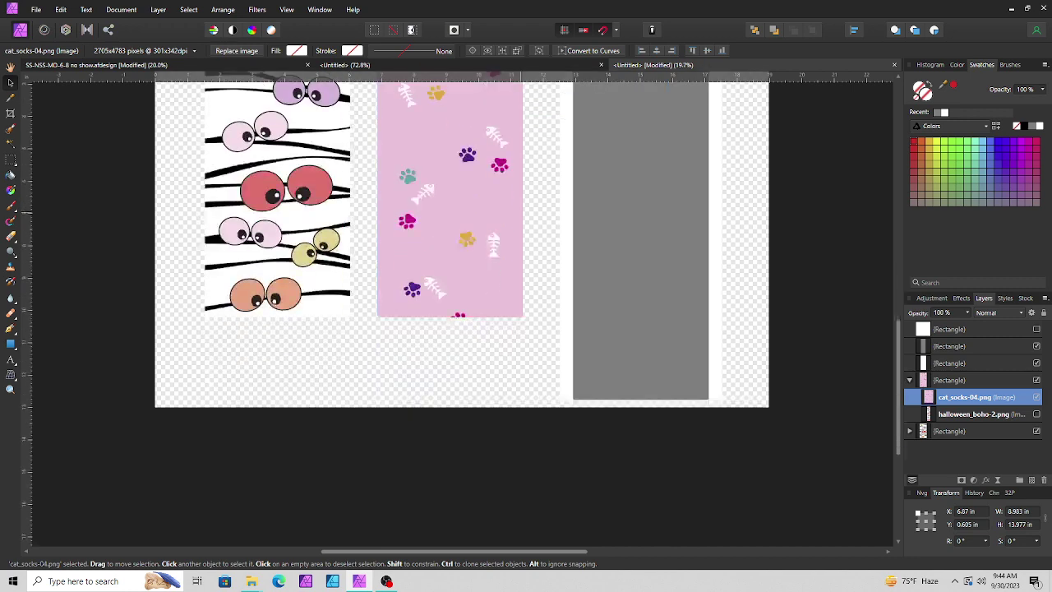
left_click_drag(522, 392, 522, 288)
scroll(522, 288, "up", 8)
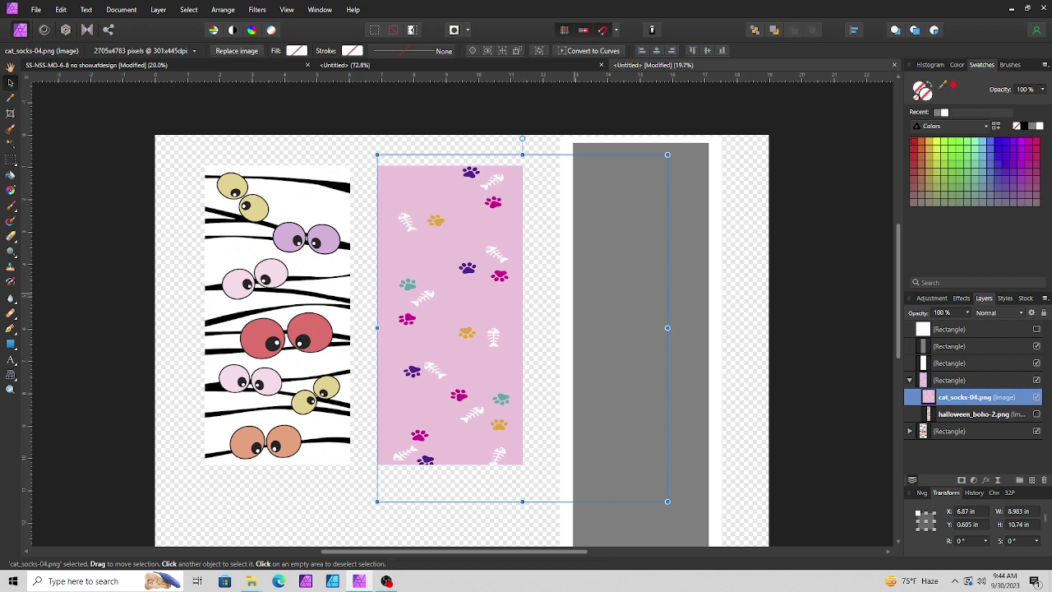
Hide both design-filled rectangles, the tall white one and the gray one, and show the hidden white rectangle.
left_click(910, 381)
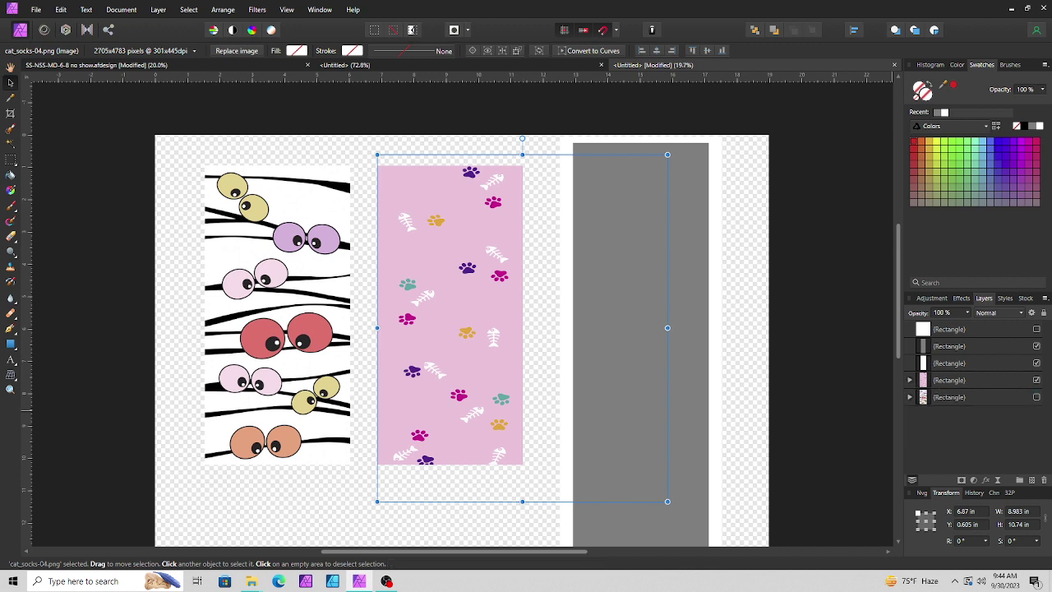
left_click(1037, 397)
left_click(1037, 381)
left_click(1037, 363)
left_click(1037, 346)
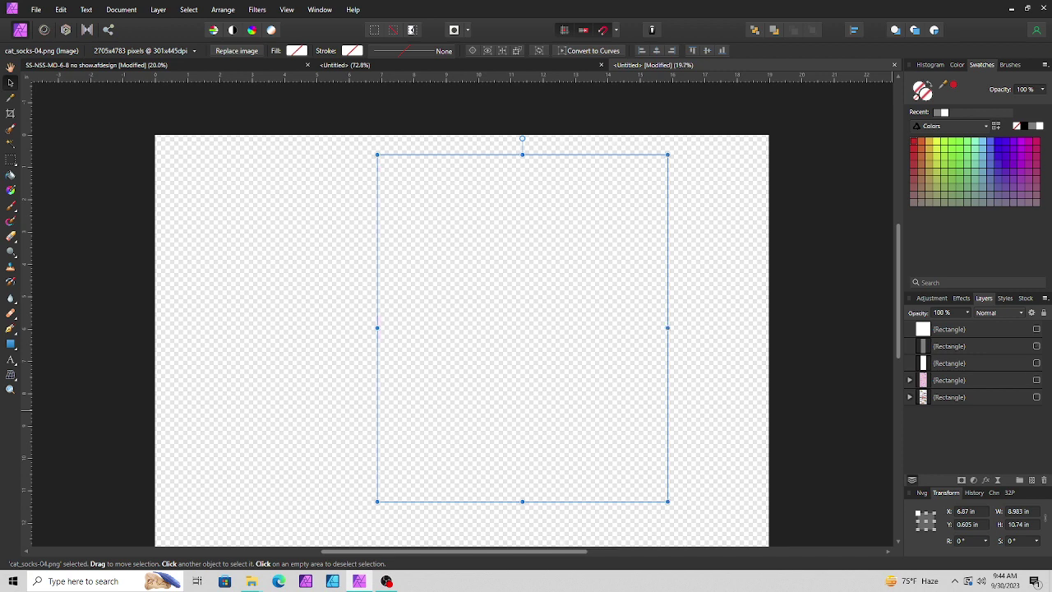
left_click(1037, 329)
Enlarge the white rectangle to 10 in wide by about 11.2 in high and move it to about X 1.5 in, Y 0.3 in.
left_click(440, 494)
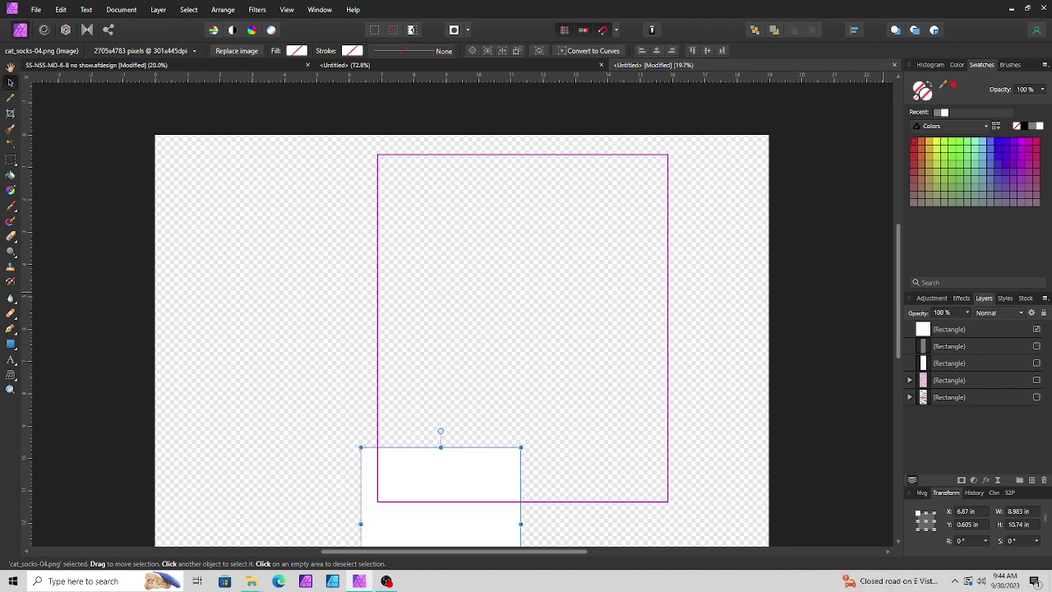
left_click_drag(522, 447, 770, 239)
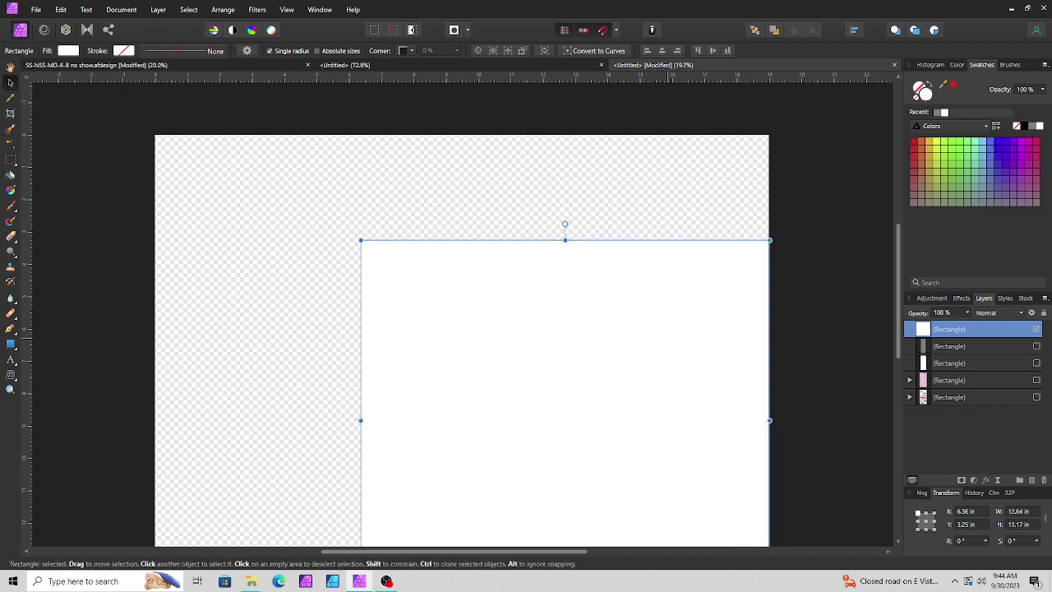
left_click_drag(650, 329, 445, 223)
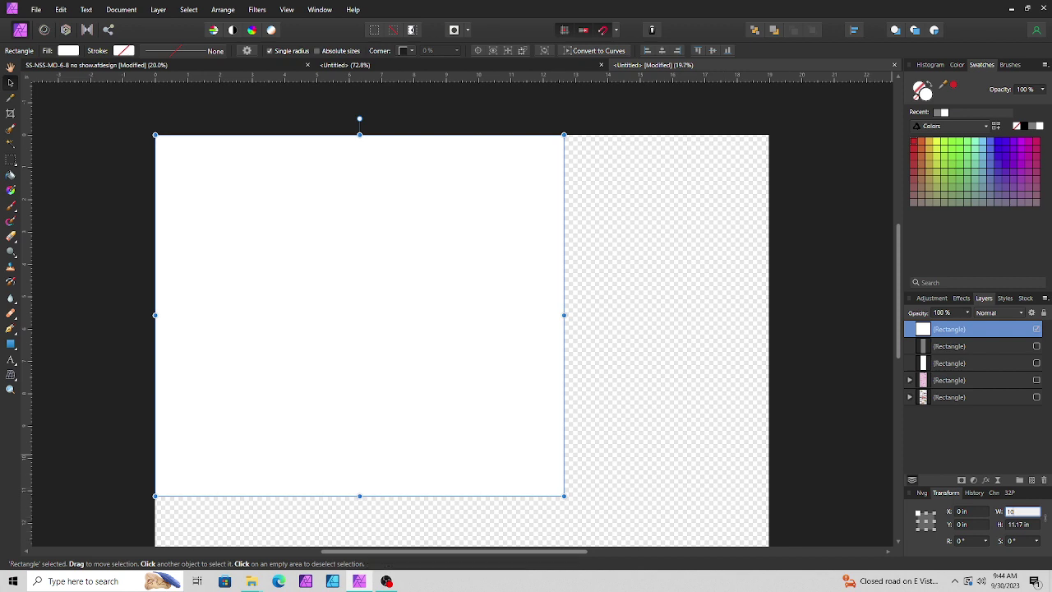
key("Return")
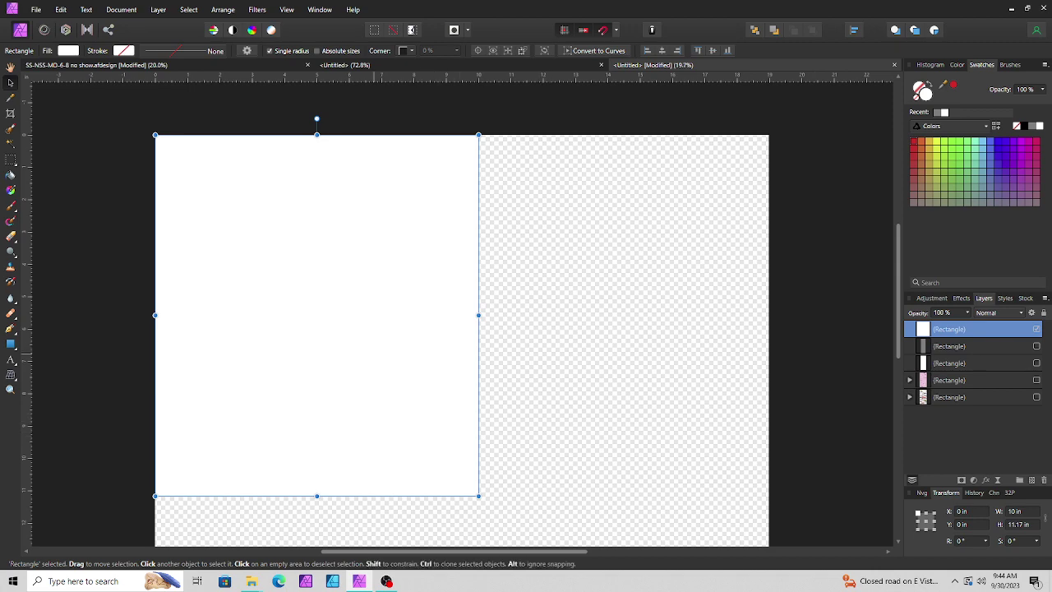
left_click_drag(374, 354, 424, 363)
Place Tumbler Wrap.png from the Cancer designs folder over the white rectangle at about X 1.7 in, Y 0.4 in.
mouse_move(252, 581)
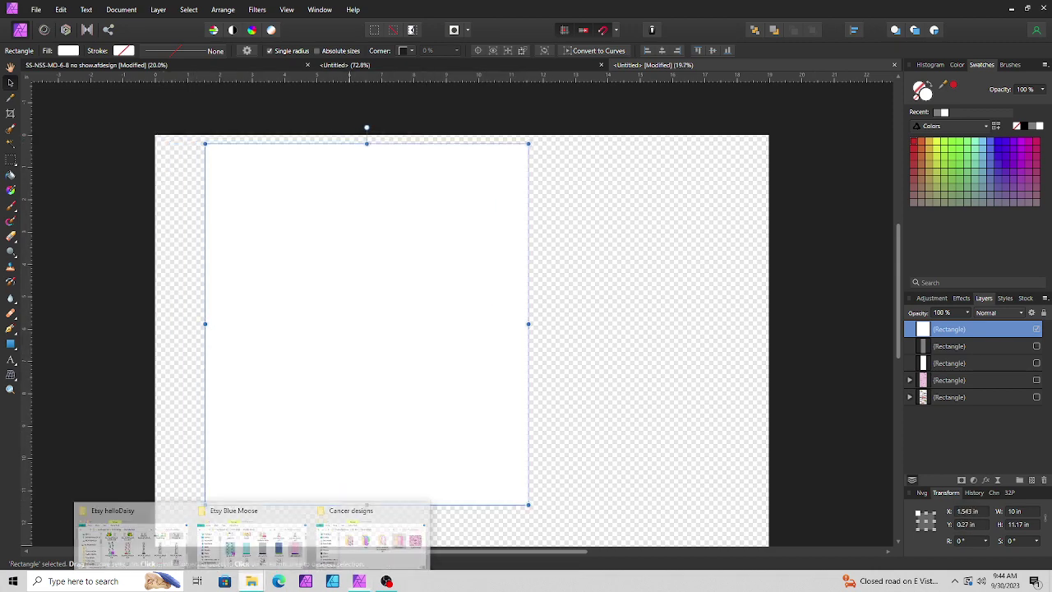
left_click(370, 538)
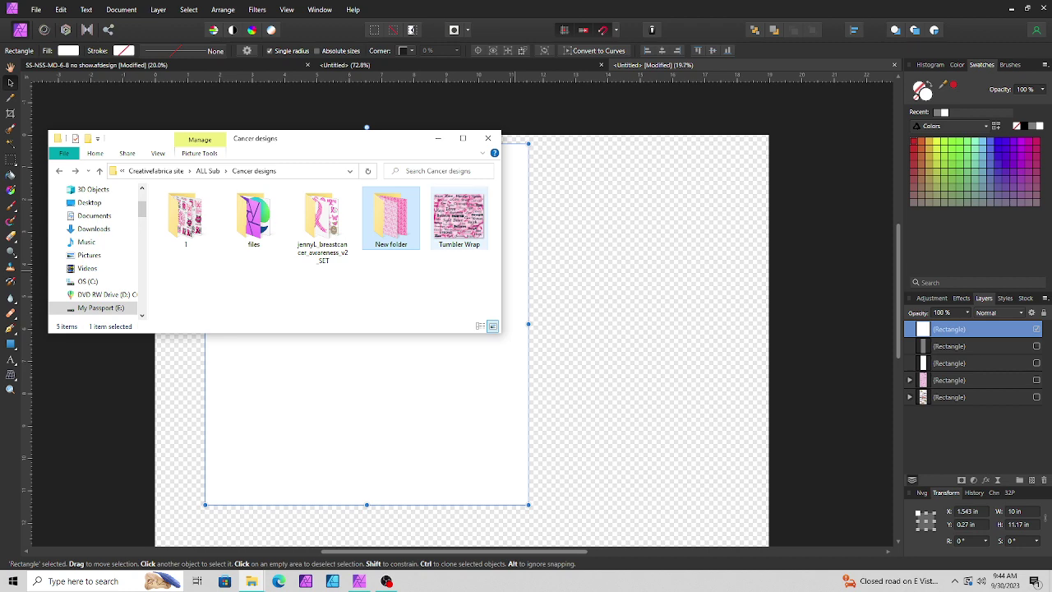
left_click_drag(459, 219, 590, 331)
left_click(728, 421)
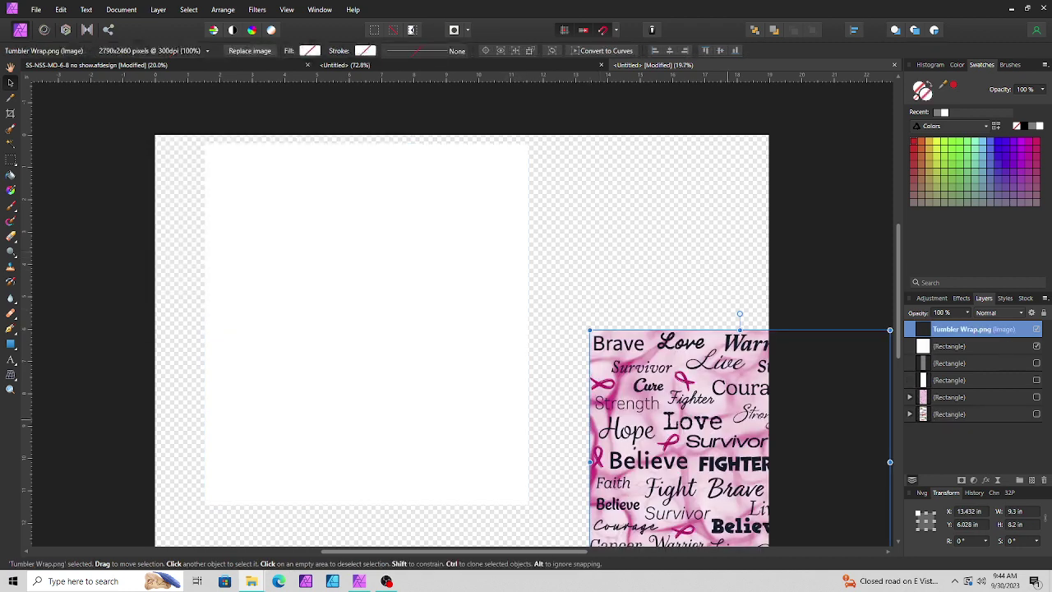
left_click_drag(728, 421, 349, 236)
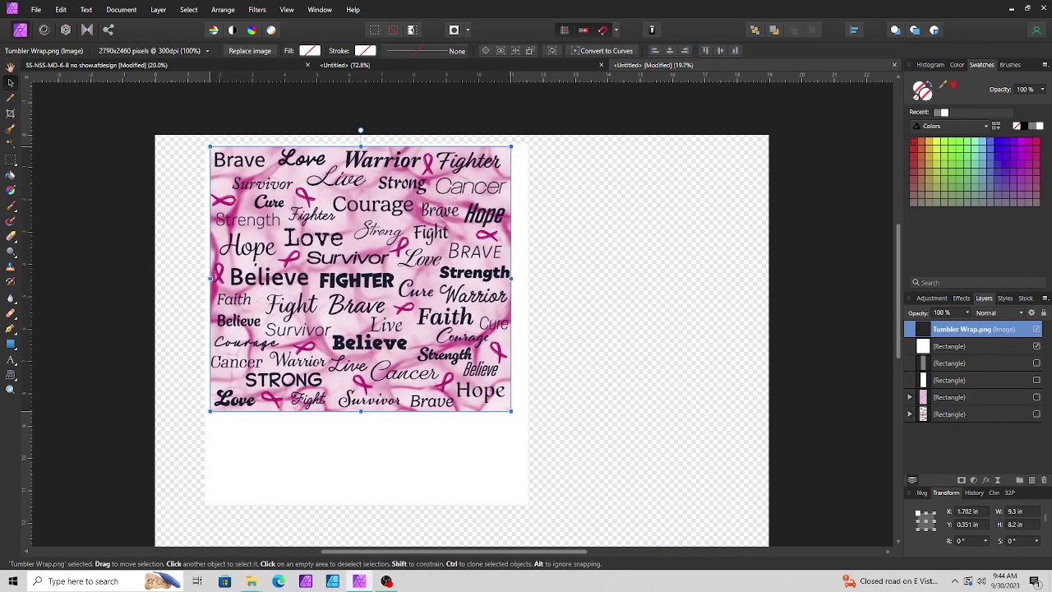
Align Tumbler Wrap.png with the white rectangle's upper-left corner and stretch it to about 10 by 11.1 in to cover the rectangle.
left_click_drag(216, 154, 212, 152)
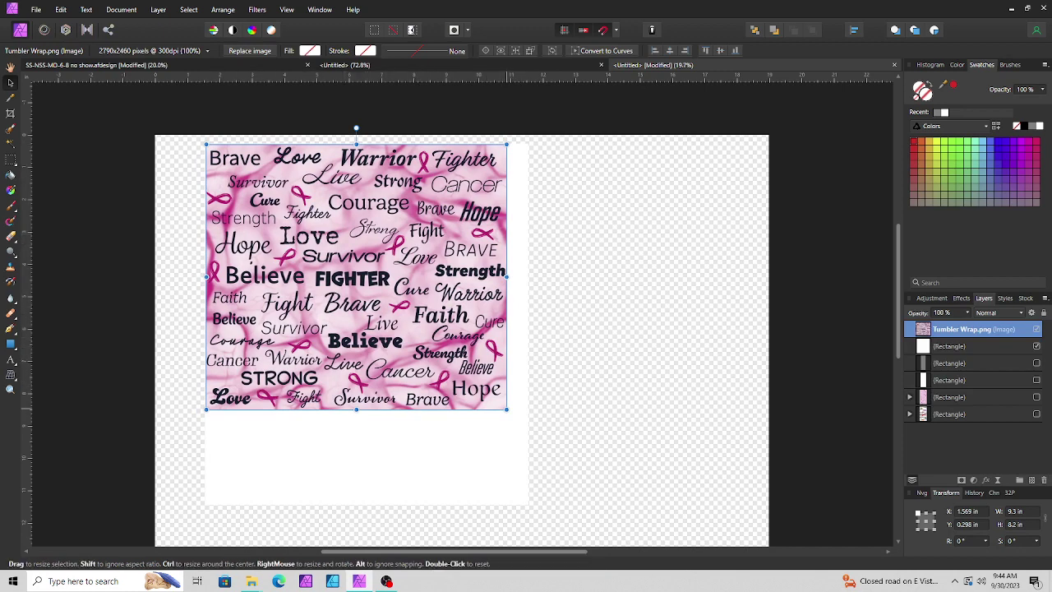
left_click_drag(506, 409, 529, 429)
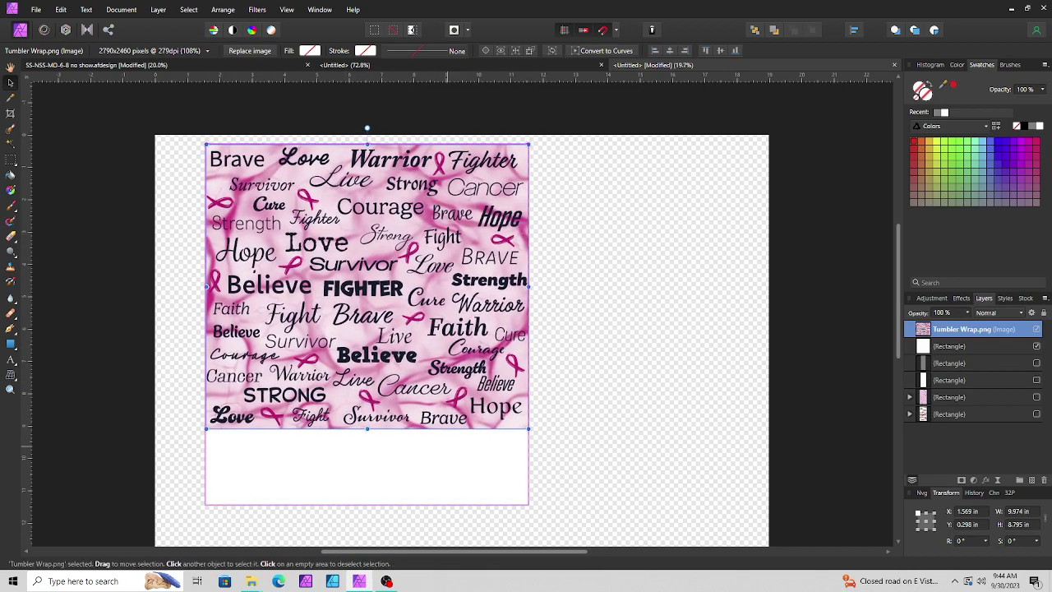
left_click_drag(368, 428, 368, 505)
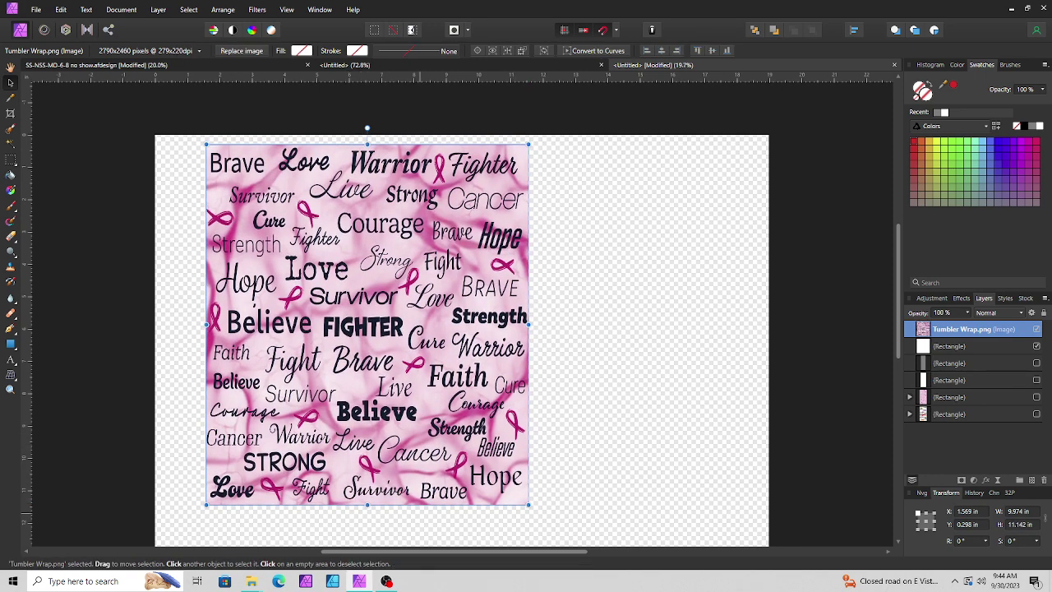
Scale Tumbler Wrap.png down to about 5.5 by 5.1 in and place a duplicate directly to its right at about X 7.0 in.
left_click_drag(529, 504, 384, 308)
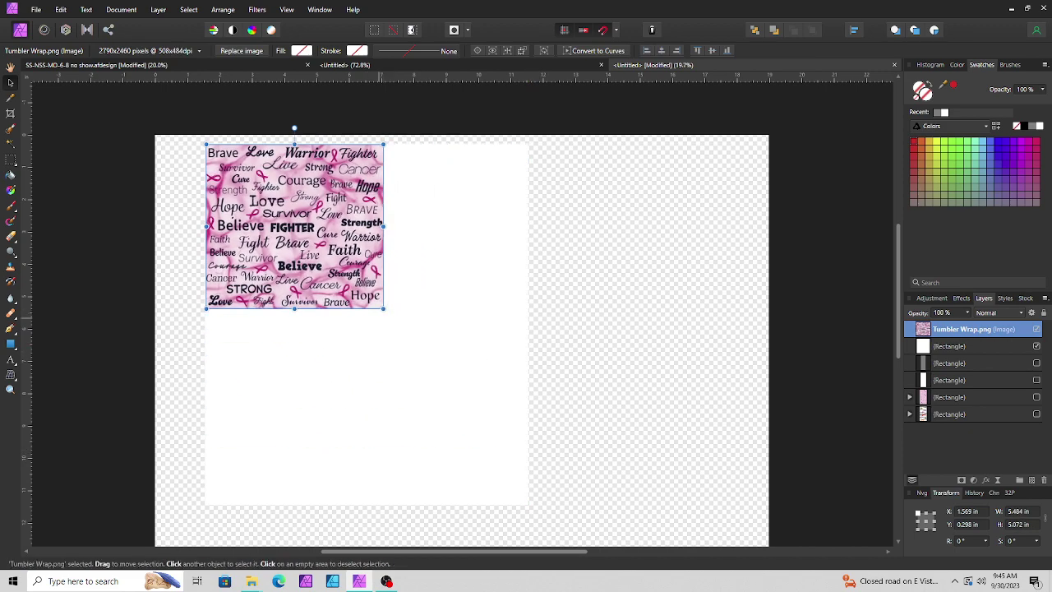
right_click(974, 327)
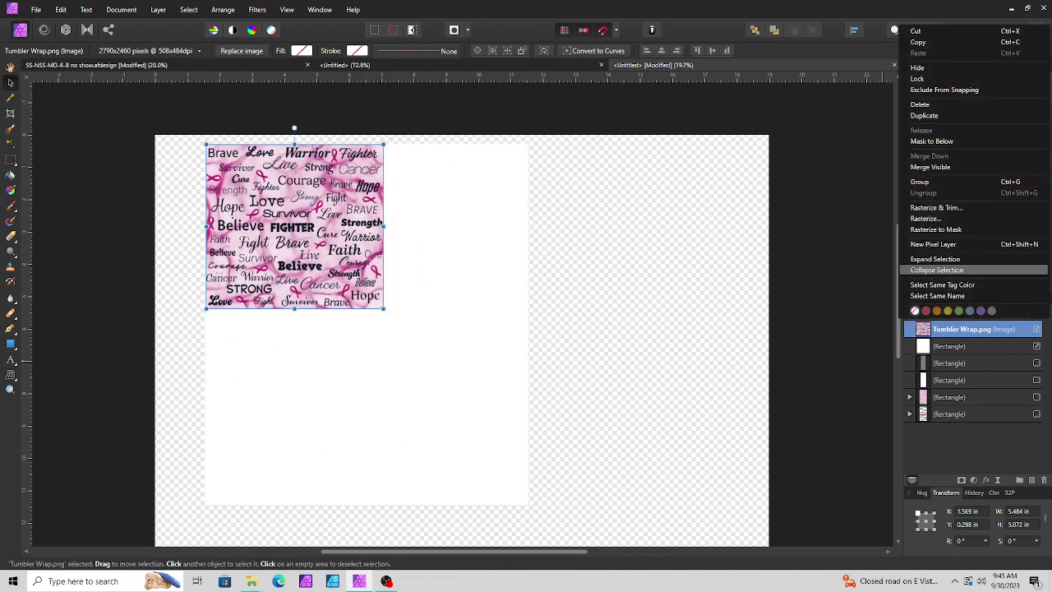
left_click(937, 115)
left_click_drag(294, 226, 471, 225)
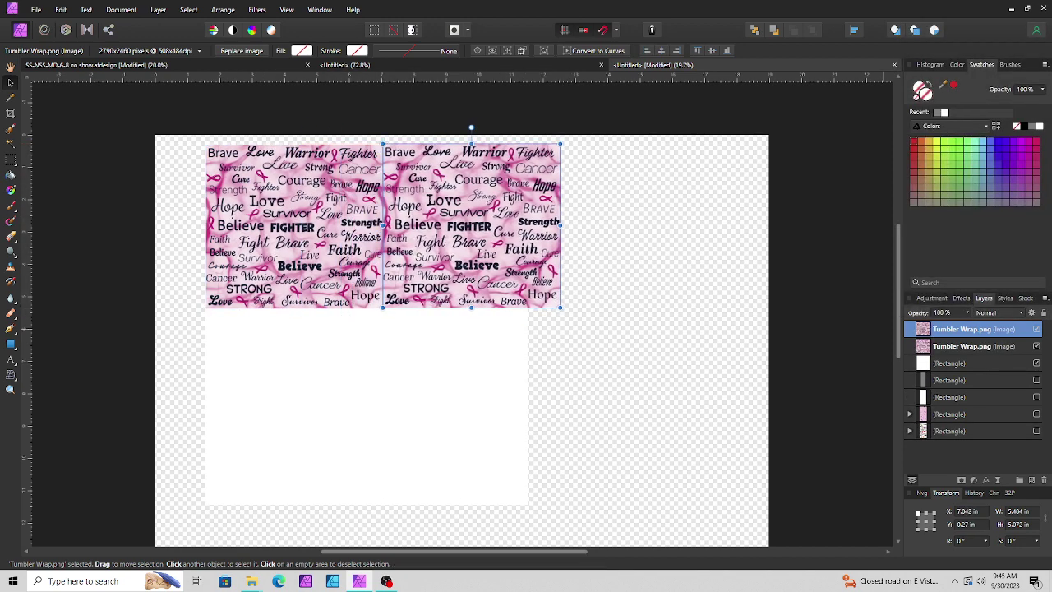
Add a second row of two Tumbler Wrap.png duplicates at about Y 5.3 in, at X 6.65 in and X 1.17 in.
right_click(971, 327)
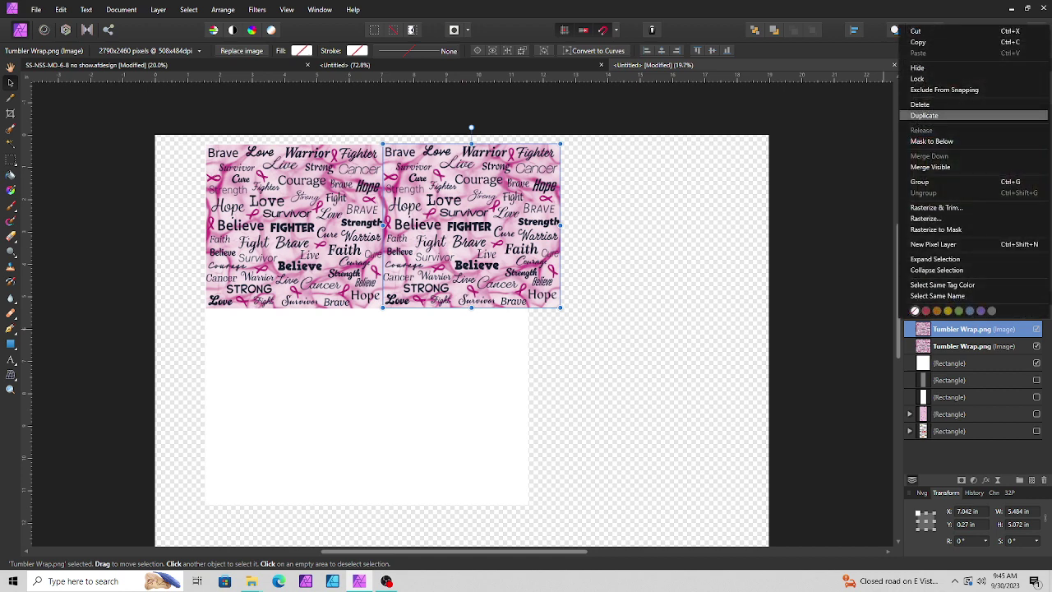
left_click(924, 115)
left_click_drag(650, 222, 458, 389)
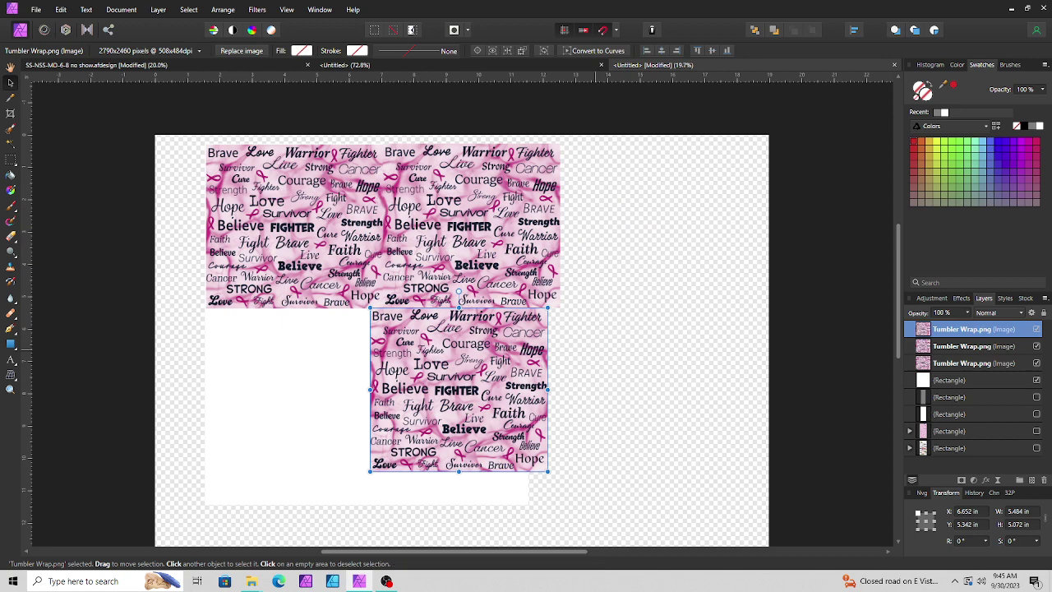
right_click(970, 329)
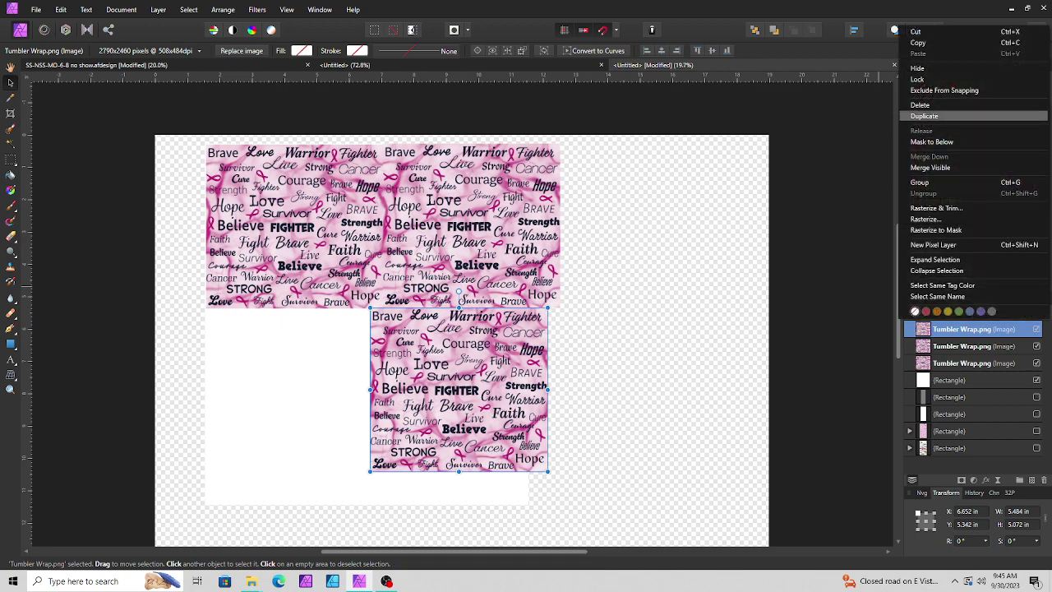
left_click(925, 116)
left_click_drag(450, 511, 310, 349)
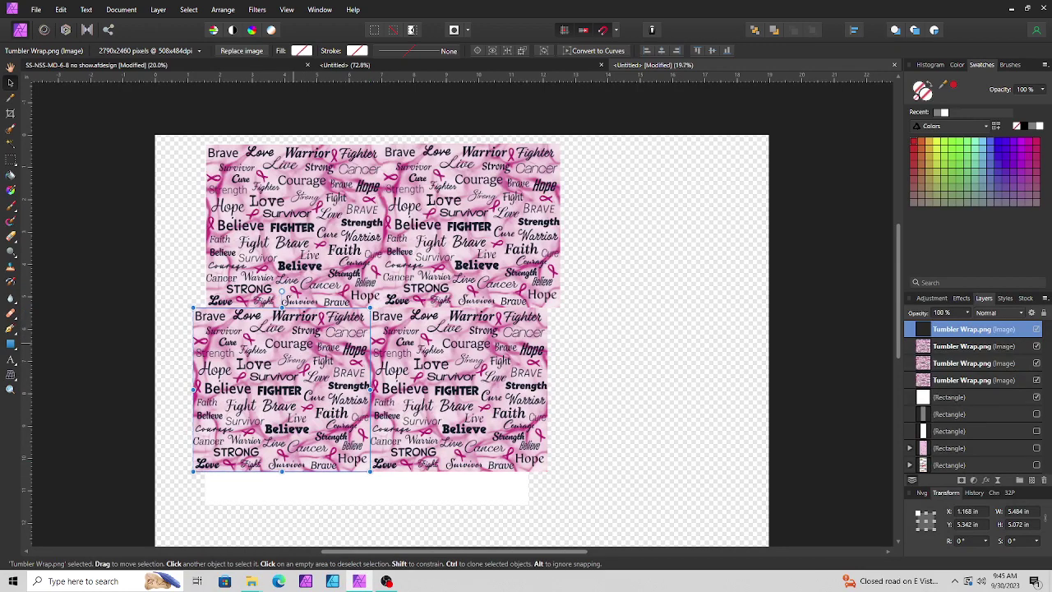
Align the two upper tiles with the second row at about Y 0.27 in, and nudge the lower-right tile to about X 6.646 in.
left_click_drag(329, 250, 316, 249)
left_click_drag(481, 247, 459, 222)
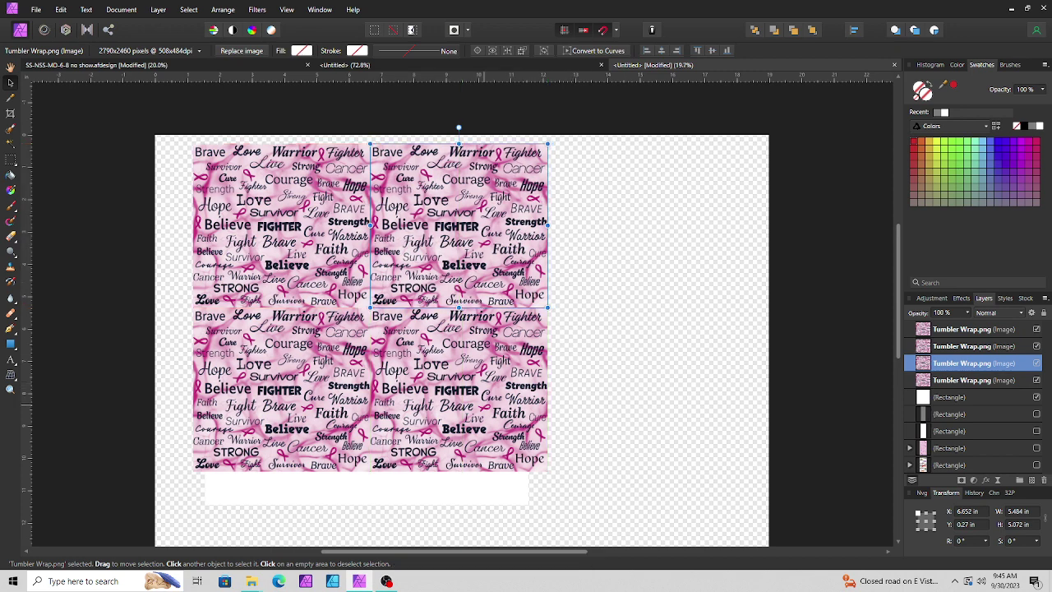
left_click(472, 407)
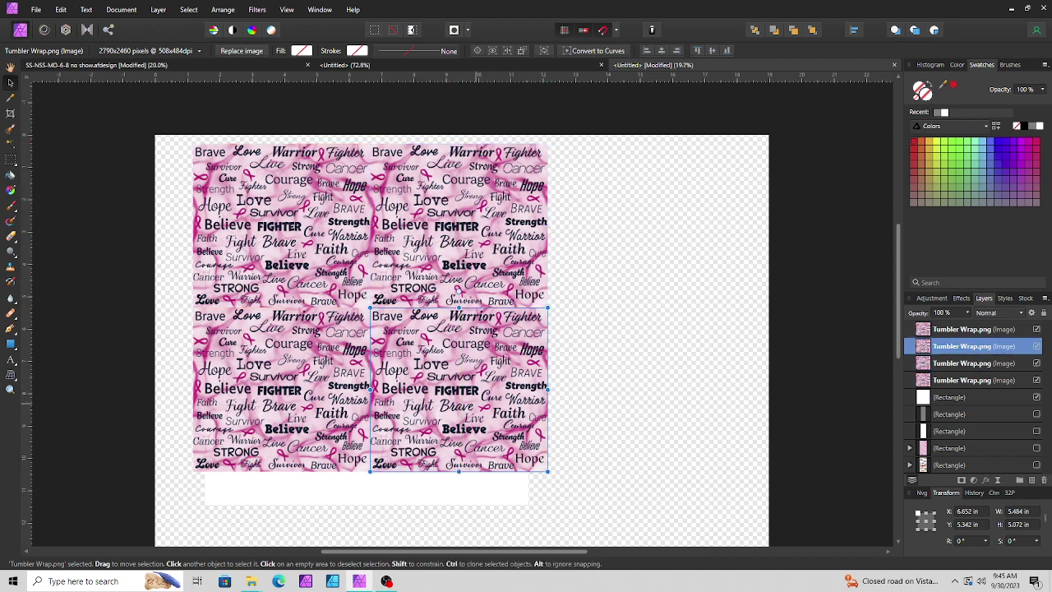
left_click_drag(458, 291, 457, 290)
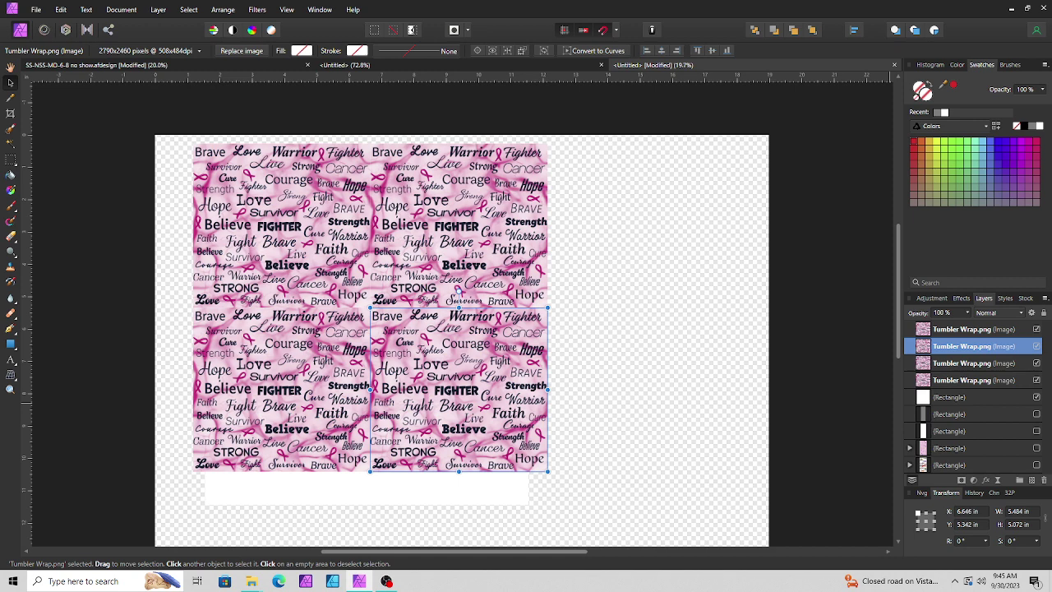
Duplicate both second-row tiles and place the copies side by side as a third row, the left one at about X 0.94 in, Y 10.4 in.
right_click(973, 343)
left_click(962, 132)
scroll(610, 288, "down", 1)
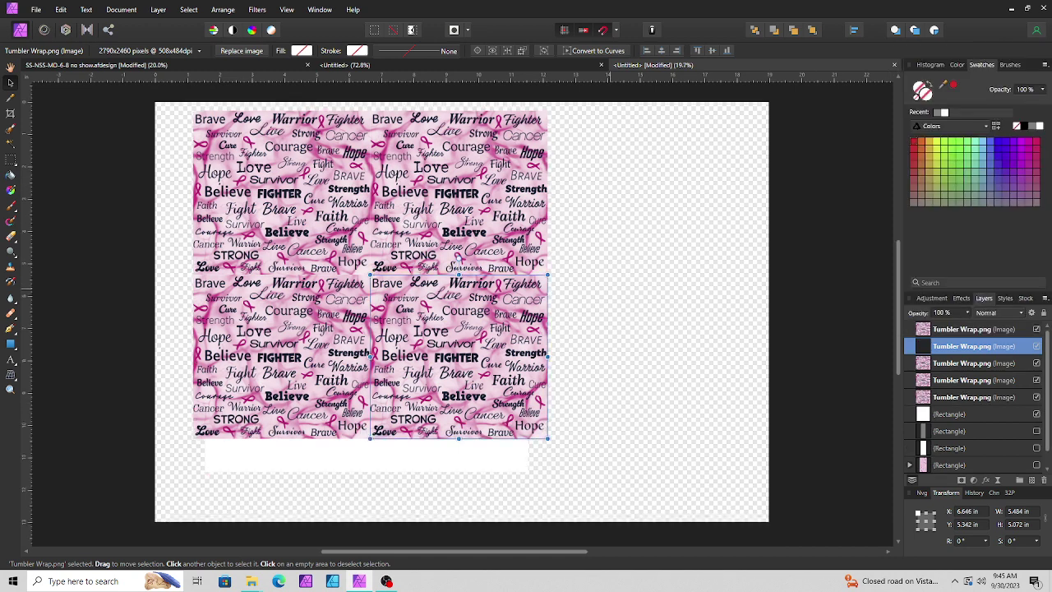
scroll(610, 288, "down", 2)
left_click_drag(520, 301, 455, 476)
left_click(970, 328)
right_click(970, 329)
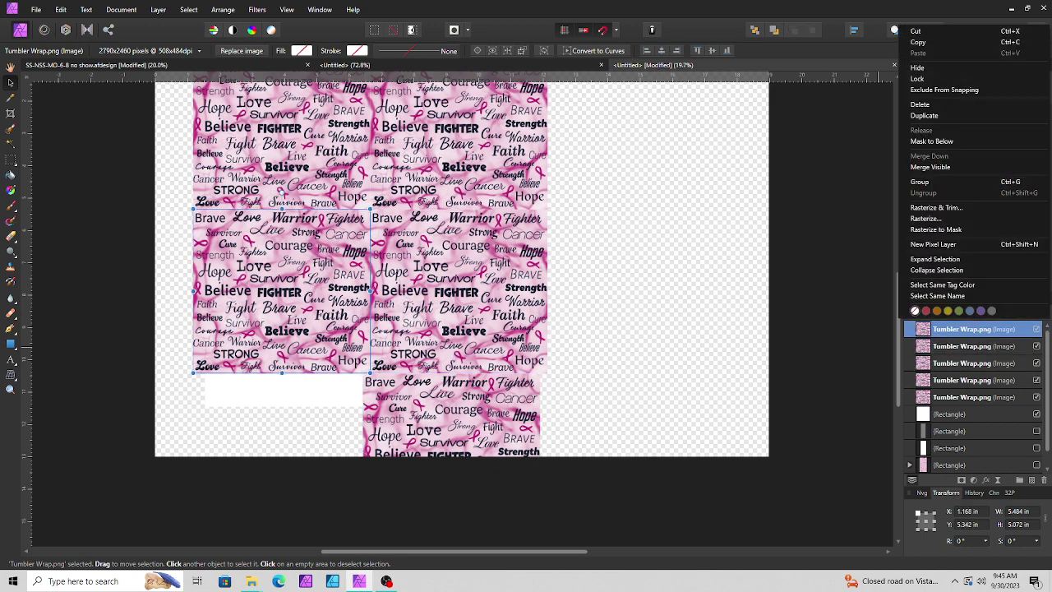
left_click(925, 115)
left_click_drag(284, 262, 272, 450)
scroll(460, 310, "up", 1)
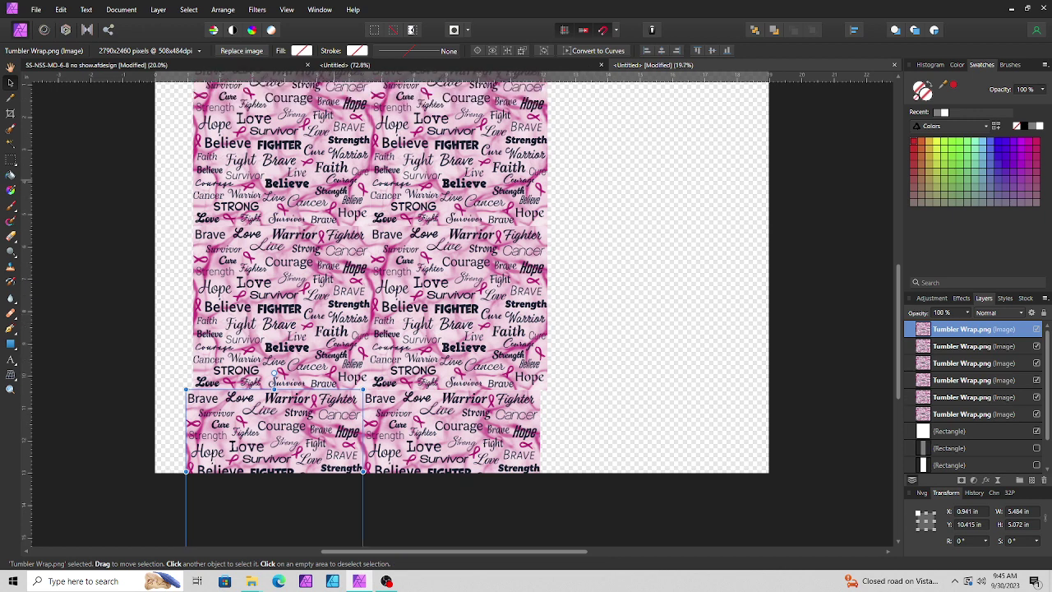
Nudge the upper-right tile slightly left to about X 6.64 in to close the seam.
left_click(461, 169)
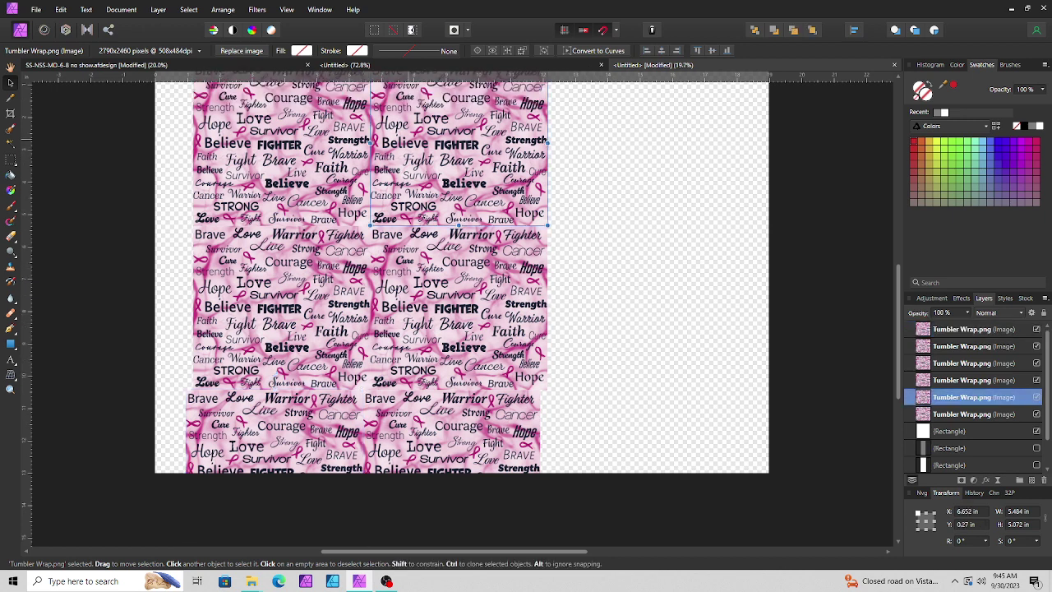
mouse_move(548, 143)
left_mouse_down()
mouse_move(558, 143)
mouse_move(548, 143)
left_mouse_up()
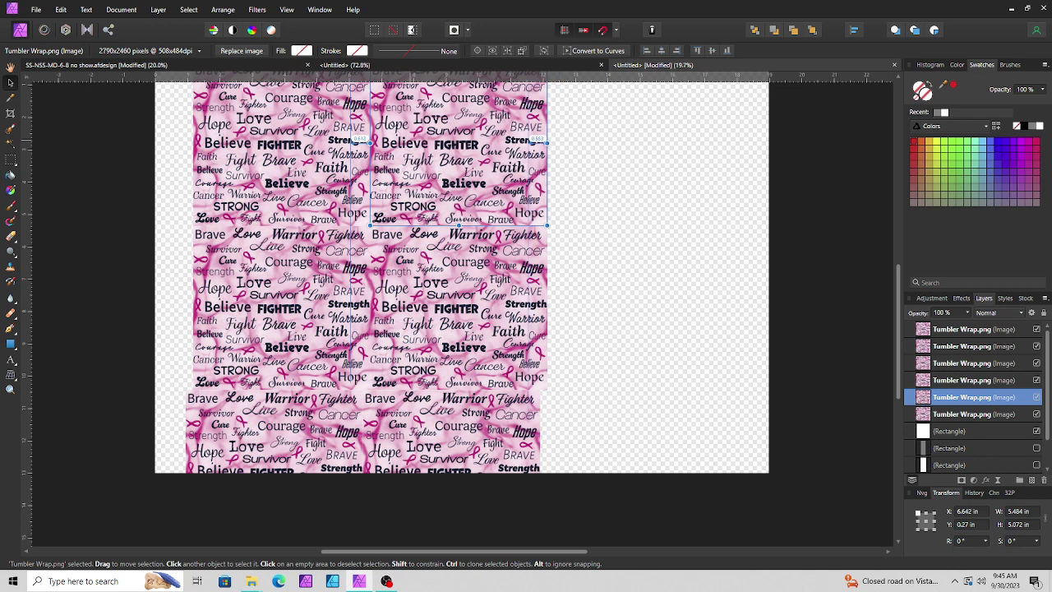
left_click_drag(458, 156, 458, 156)
Group all six Tumbler Wrap.png images.
left_click(955, 413)
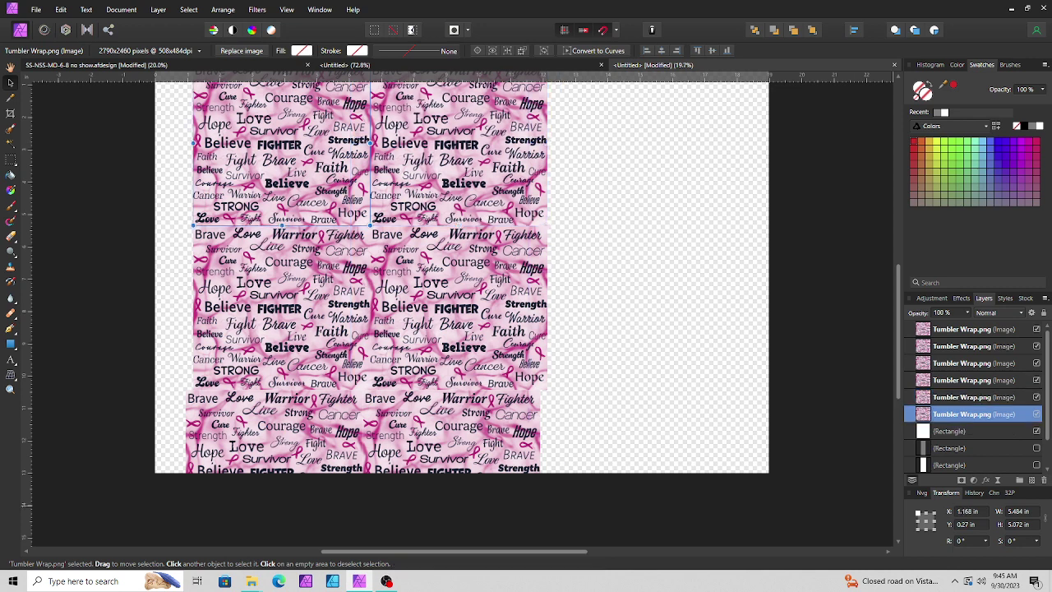
left_click(958, 329, "shift")
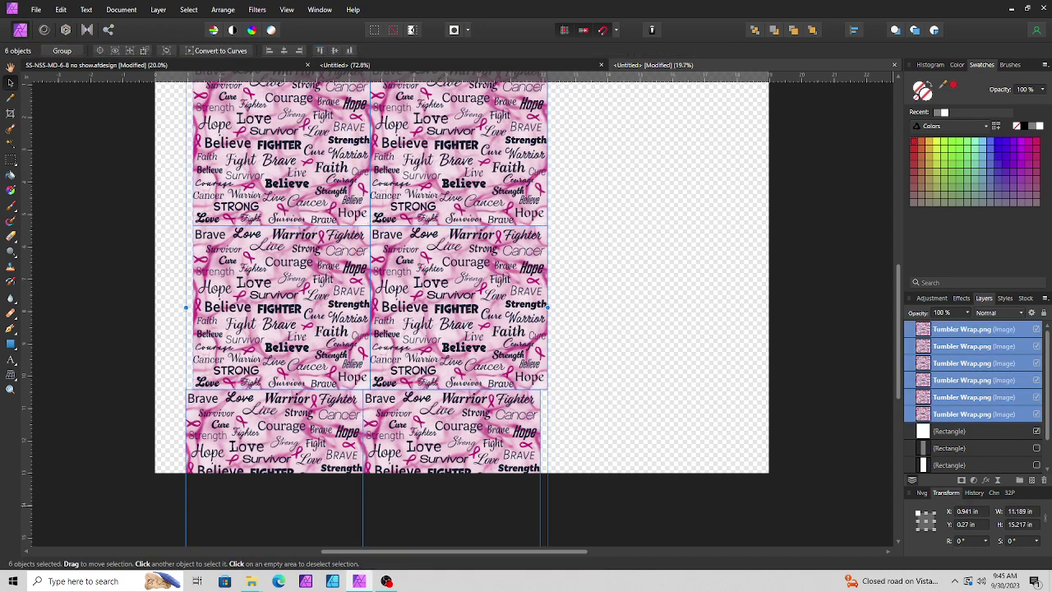
right_click(958, 329)
left_click(945, 181)
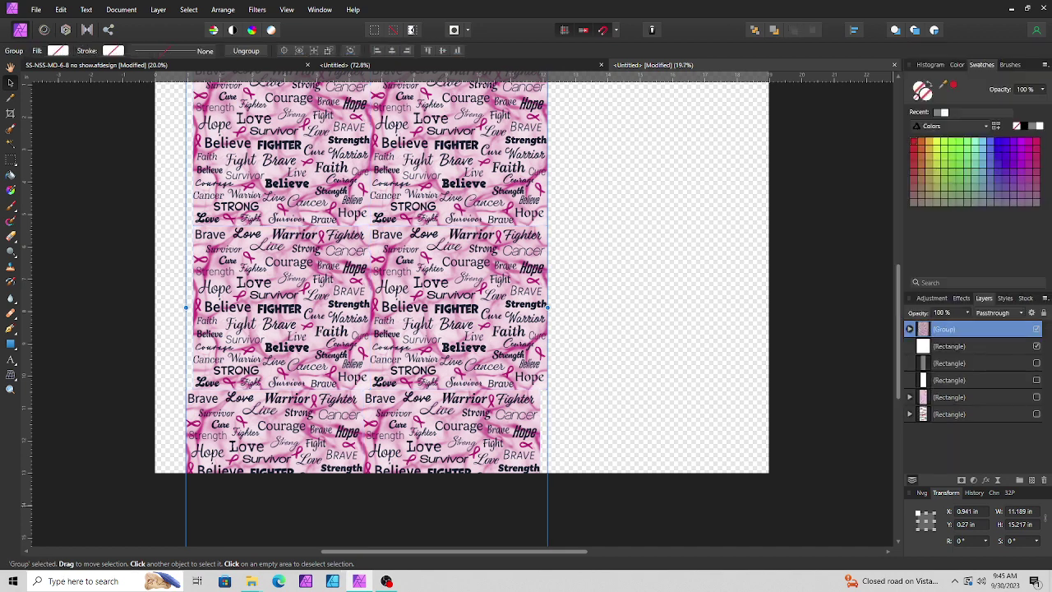
Clip the group of tiled images inside the white 10 in wide rectangle and deselect it.
left_click(954, 346)
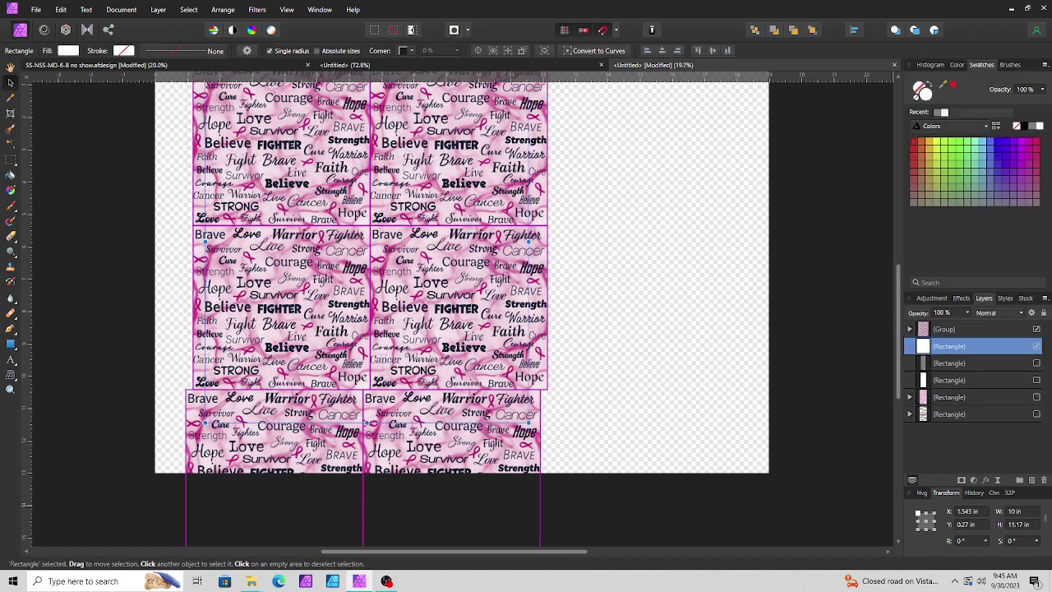
left_click_drag(944, 329, 947, 353)
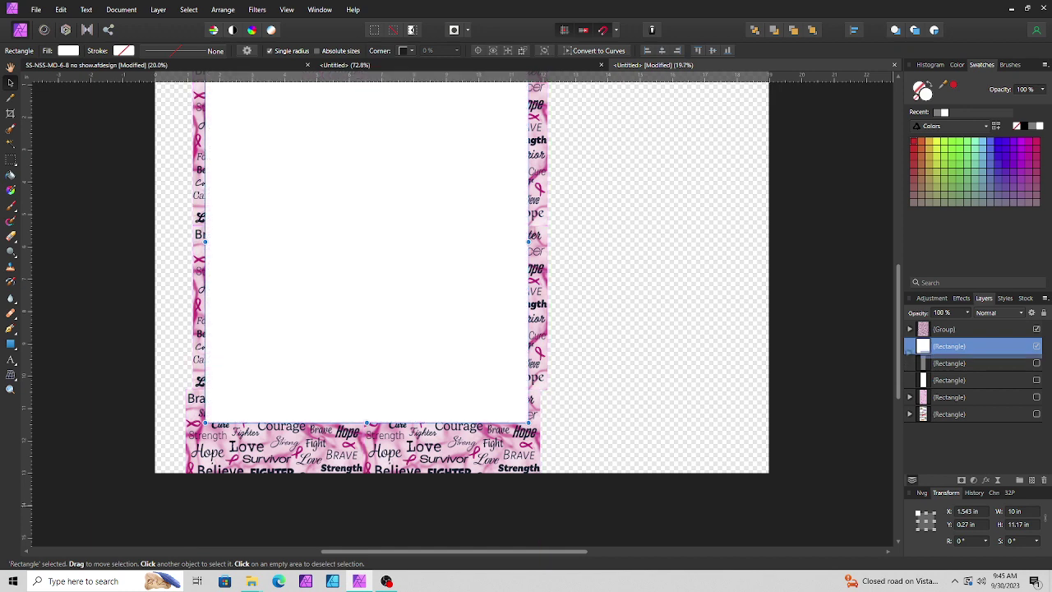
scroll(688, 390, "up", 1)
scroll(689, 391, "up", 3)
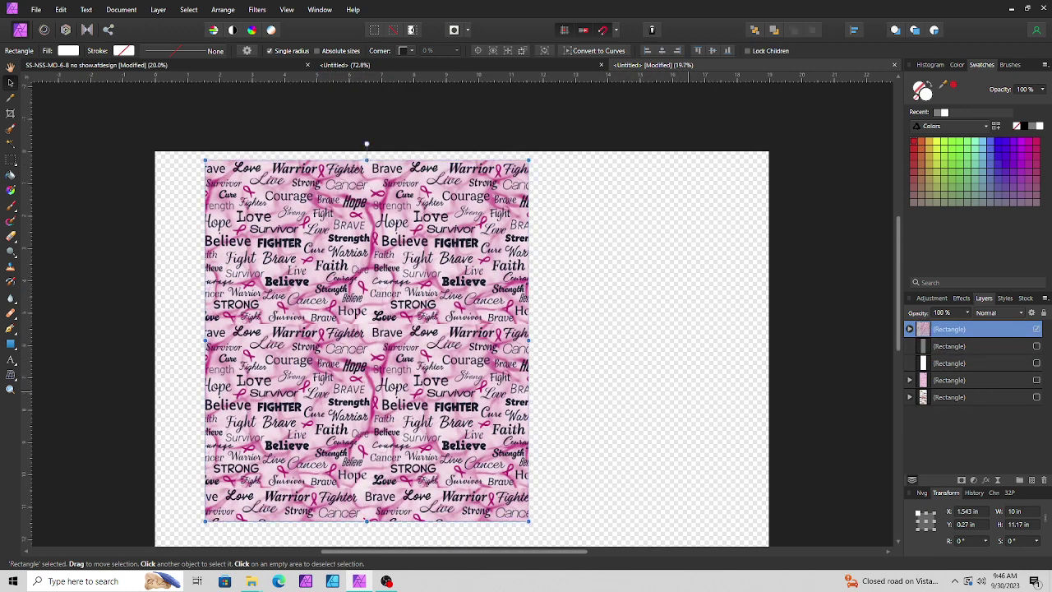
left_click(689, 391)
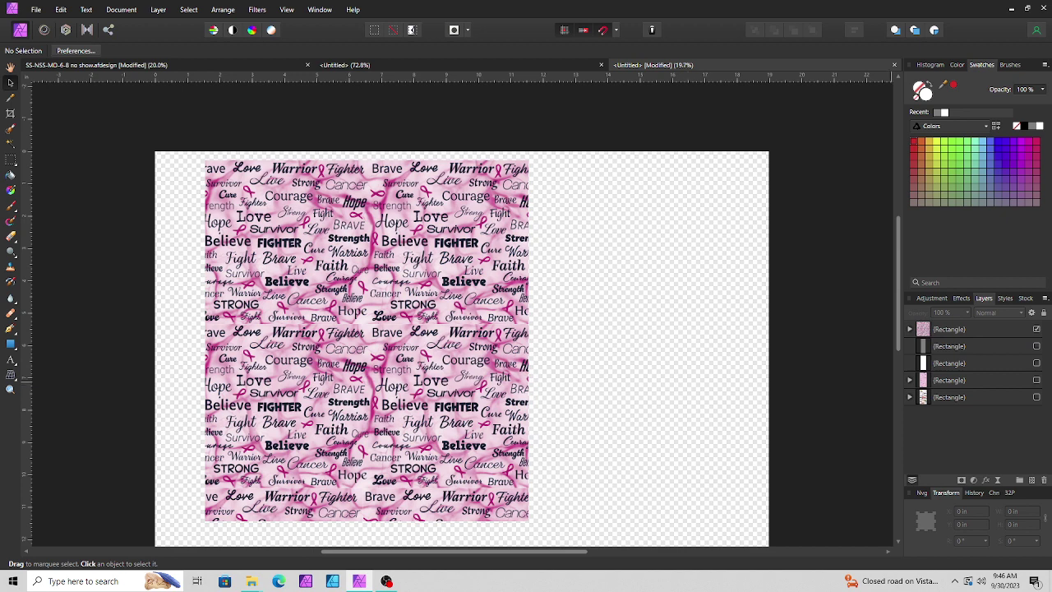
Hide the tiled tumbler wrap rectangle, and expand and show the rectangle filled with halloween_boho-2.png.
left_click(910, 330)
left_click(910, 329)
scroll(462, 328, "down", 1)
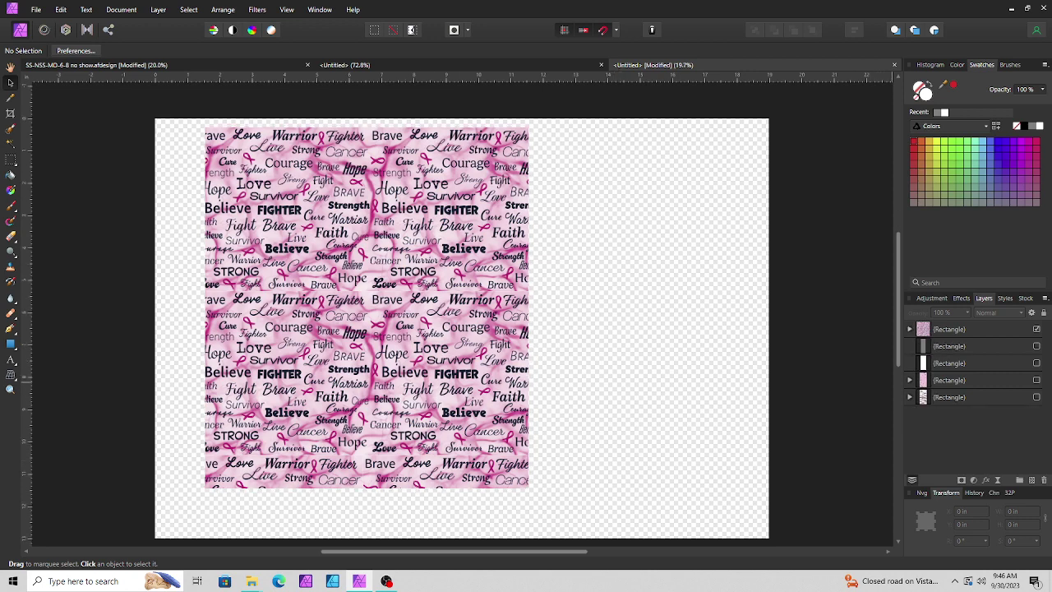
left_click(910, 397)
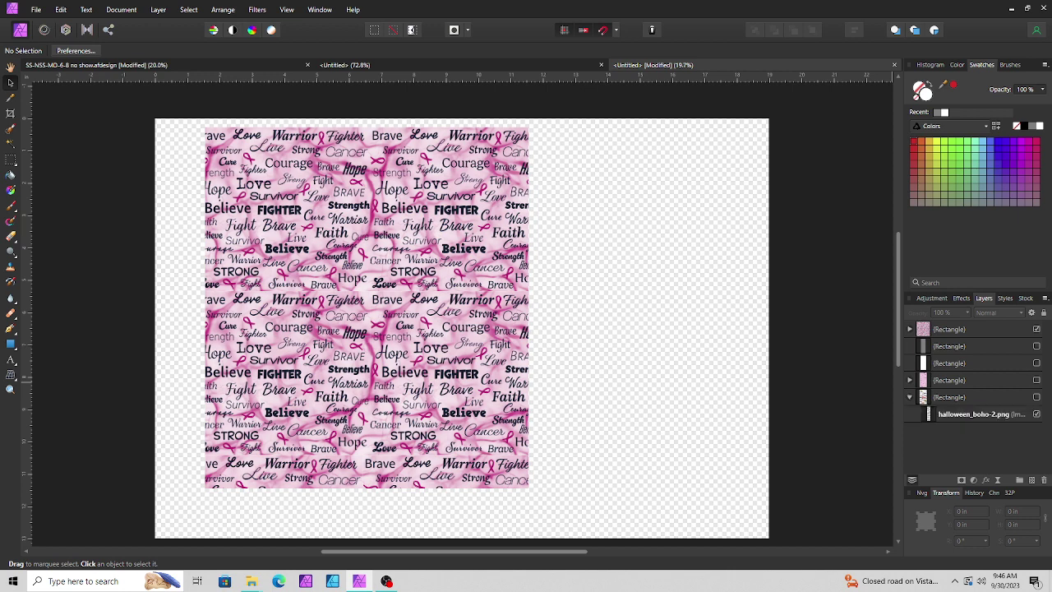
left_click(1037, 329)
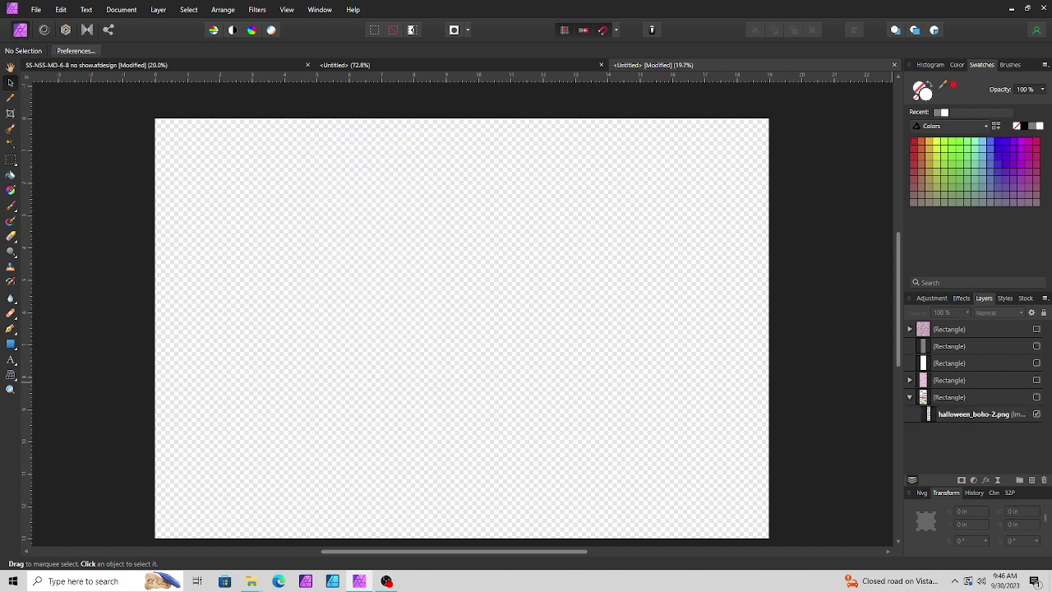
left_click(1036, 397)
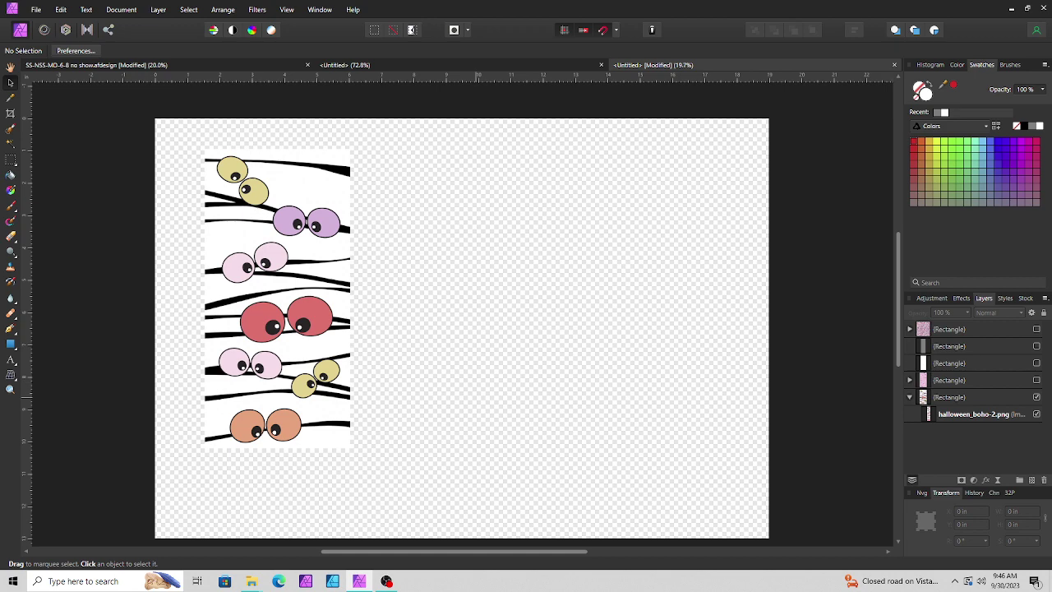
Adjust only the height of the clipped halloween_boho-2.png to about 17.6 in, with its upper edge at about Y -2.85 in.
left_click(329, 403)
left_click(975, 414)
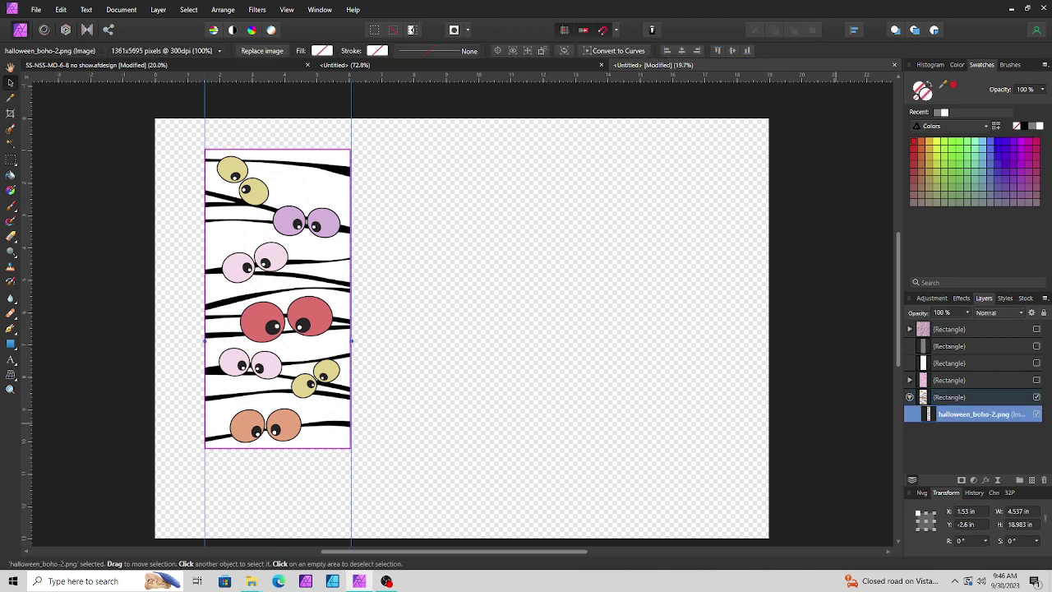
scroll(460, 313, "down", 3)
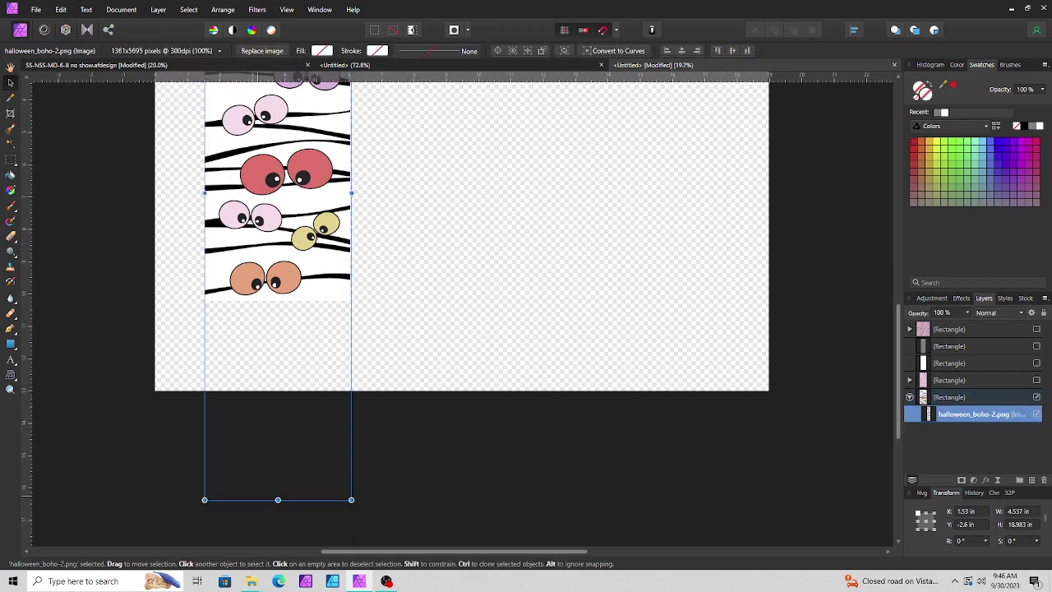
scroll(461, 312, "down", 1)
scroll(461, 312, "up", 6)
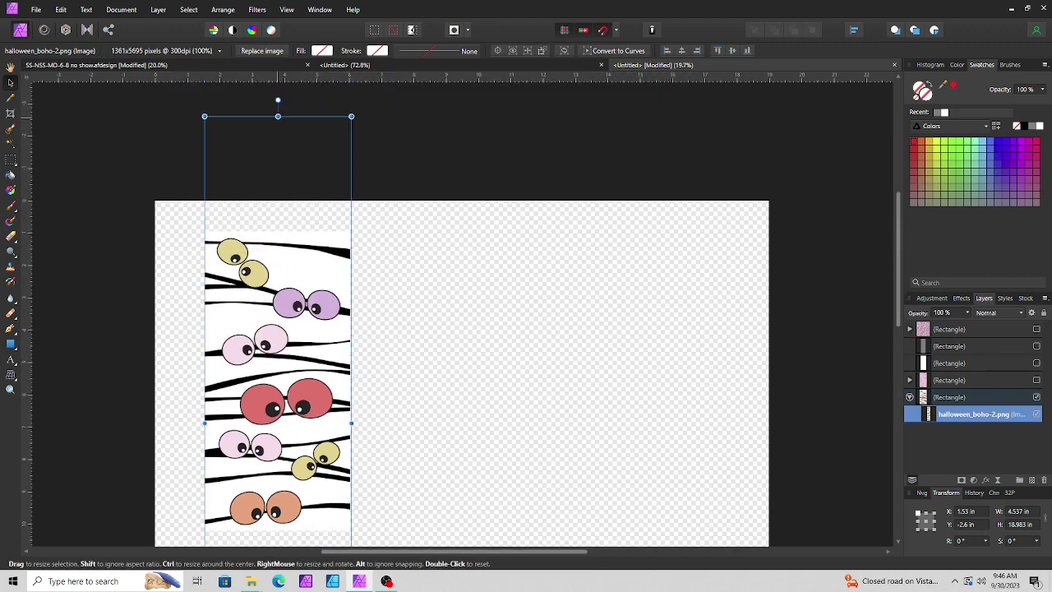
left_click_drag(204, 116, 204, 170)
scroll(205, 170, "down", 5)
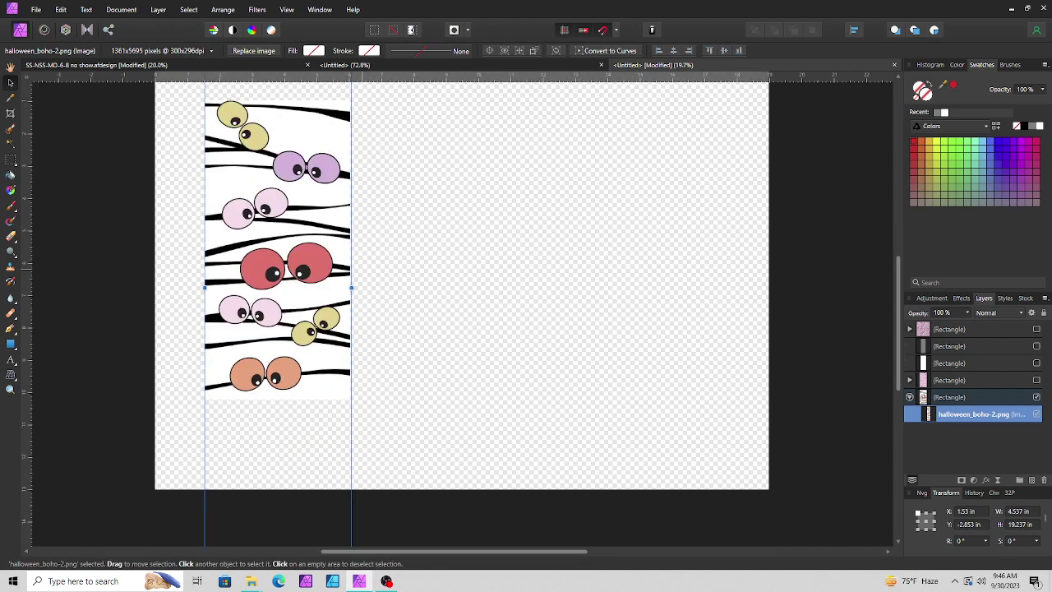
left_click_drag(278, 500, 278, 448)
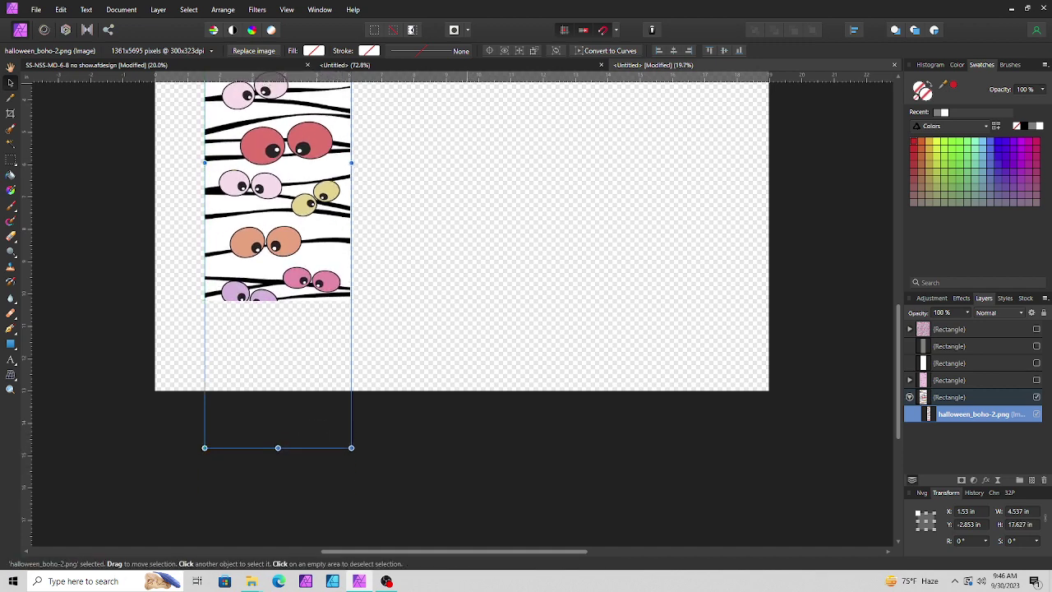
Copy the clipped halloween_boho-2.png from the untitled tumbler document and switch to SS-NSS-MD-6-8 no show.afdesign.
left_click(111, 65)
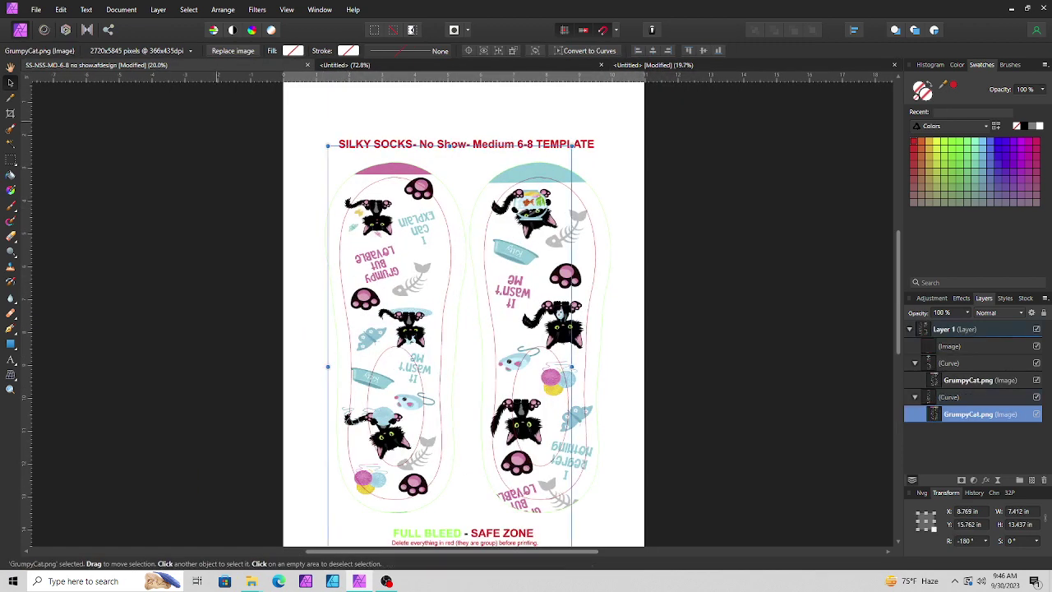
key("ctrl+Tab")
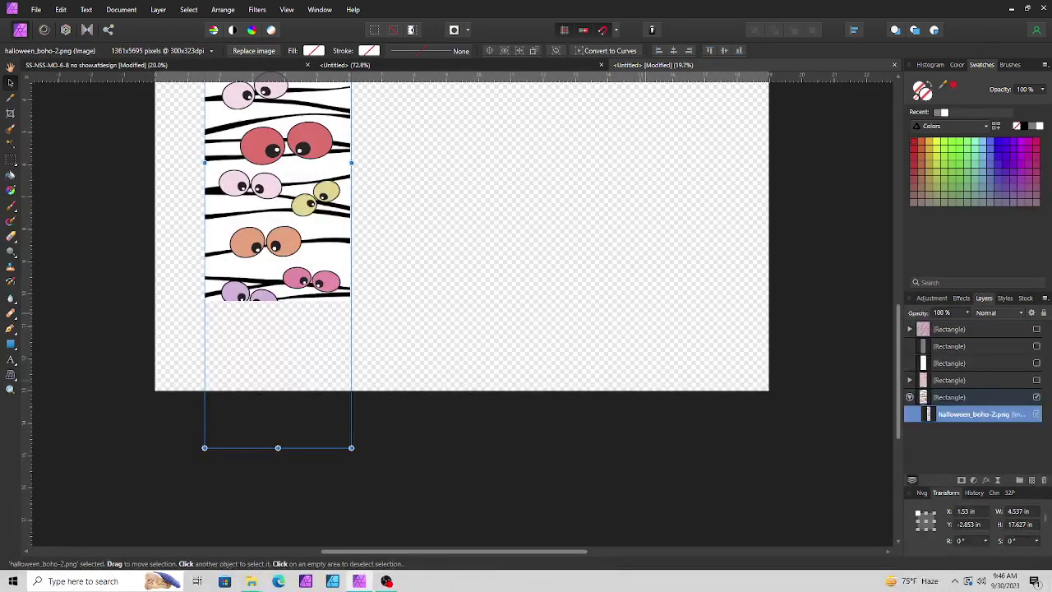
right_click(974, 411)
left_click(929, 126)
key("ctrl+Tab")
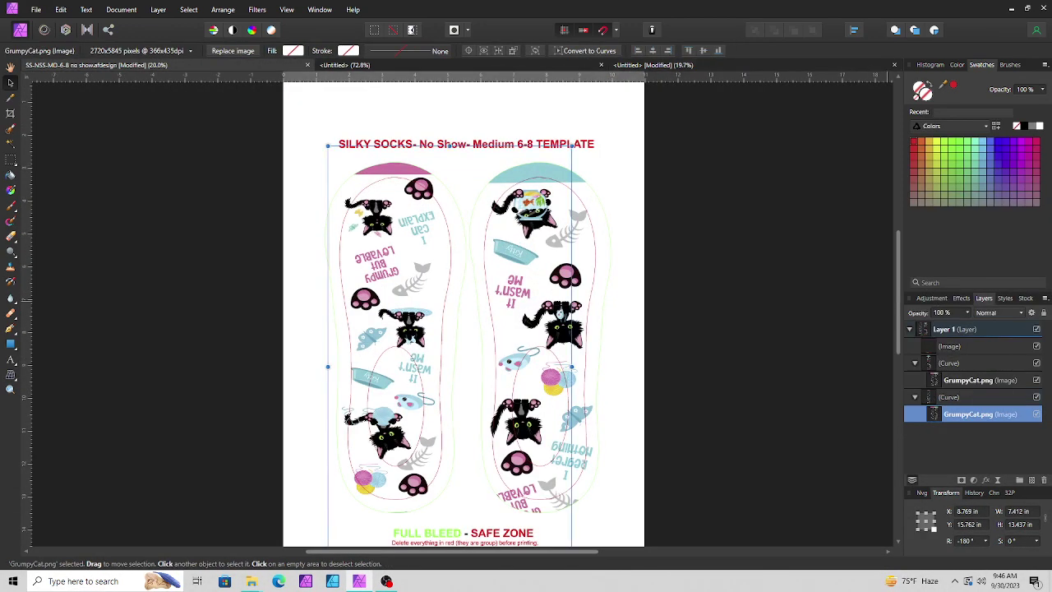
Hide the GrumpyCat.png image in the left sock outline and paste halloween_boho-2.png into the template.
left_click(1036, 414)
left_click(722, 164)
right_click(741, 158)
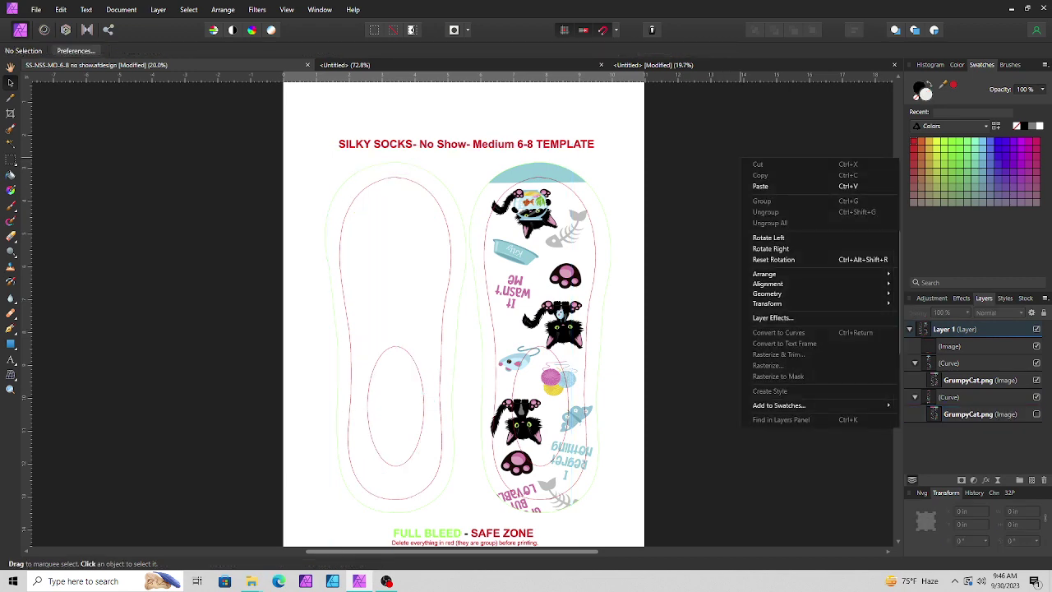
left_click(761, 185)
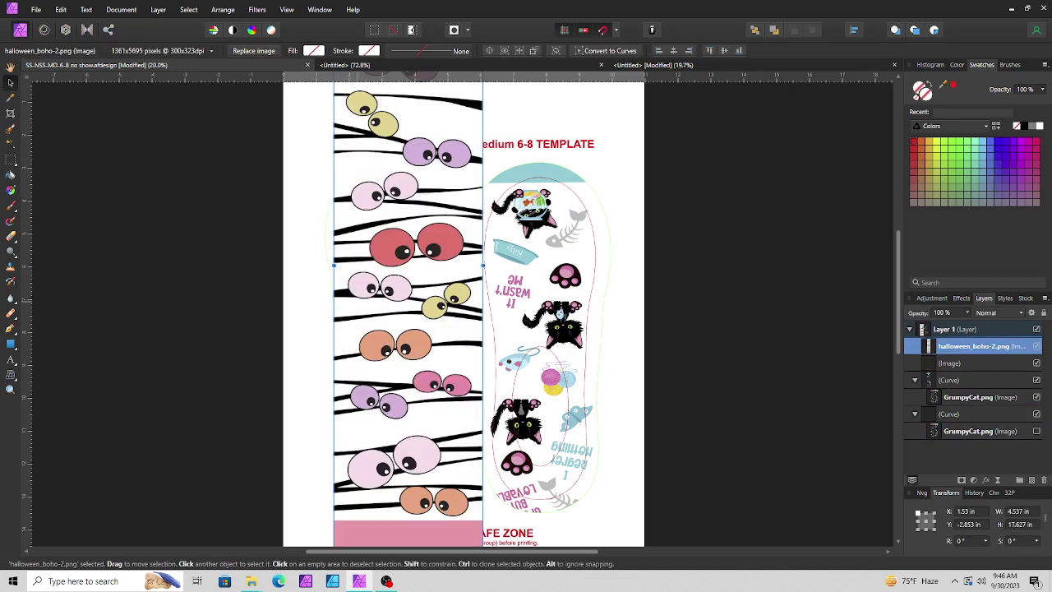
Clip the pasted halloween_boho-2.png inside the left sock's curve, above the hidden GrumpyCat.png, and rotate it about 180°.
left_click_drag(408, 353, 403, 362)
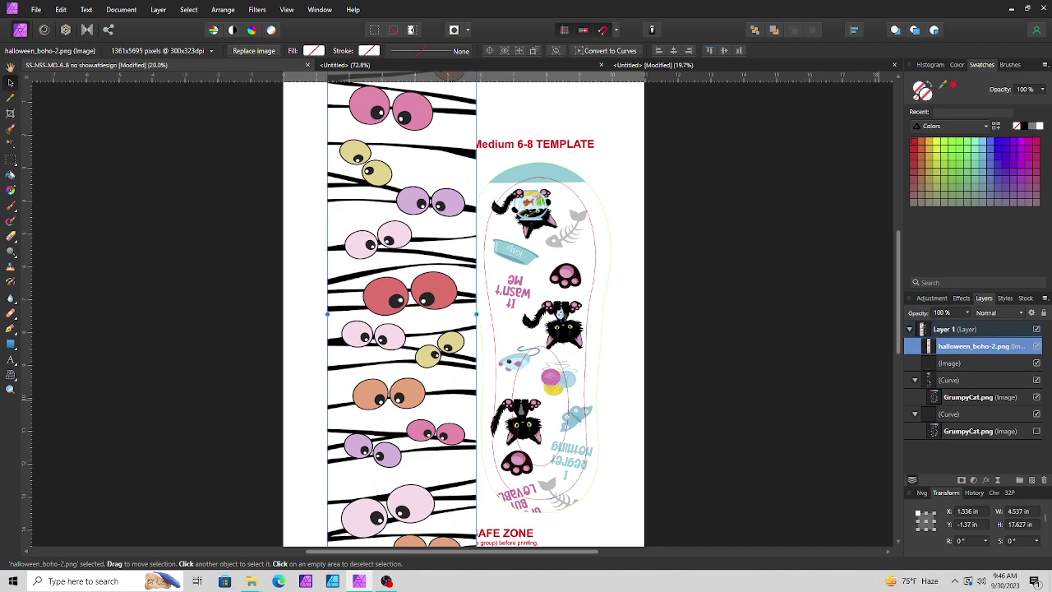
left_click_drag(978, 346, 974, 421)
scroll(507, 163, "up", 1)
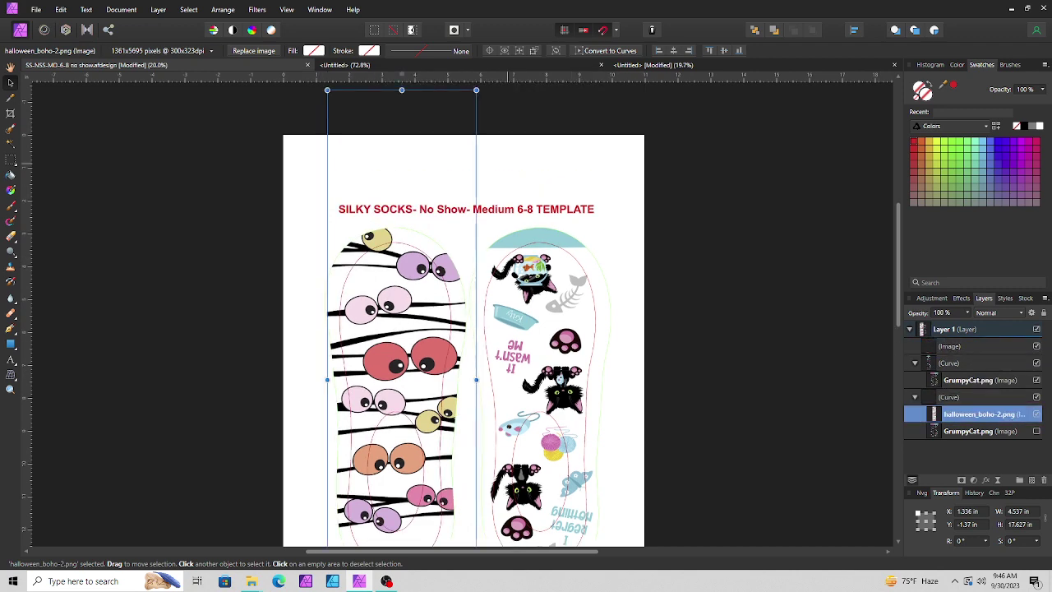
scroll(464, 329, "up", 1)
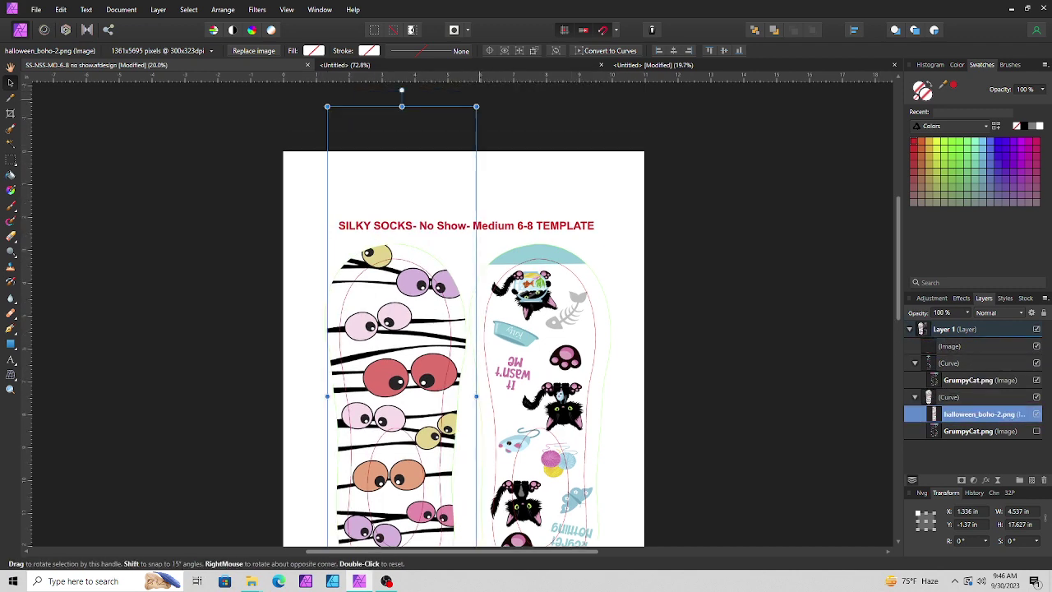
left_click_drag(401, 89, 383, 498)
Shorten the rotated halloween_boho-2.png from both ends to a height of about 14.3 in, keeping its width.
scroll(383, 498, "down", 4)
scroll(383, 498, "down", 2)
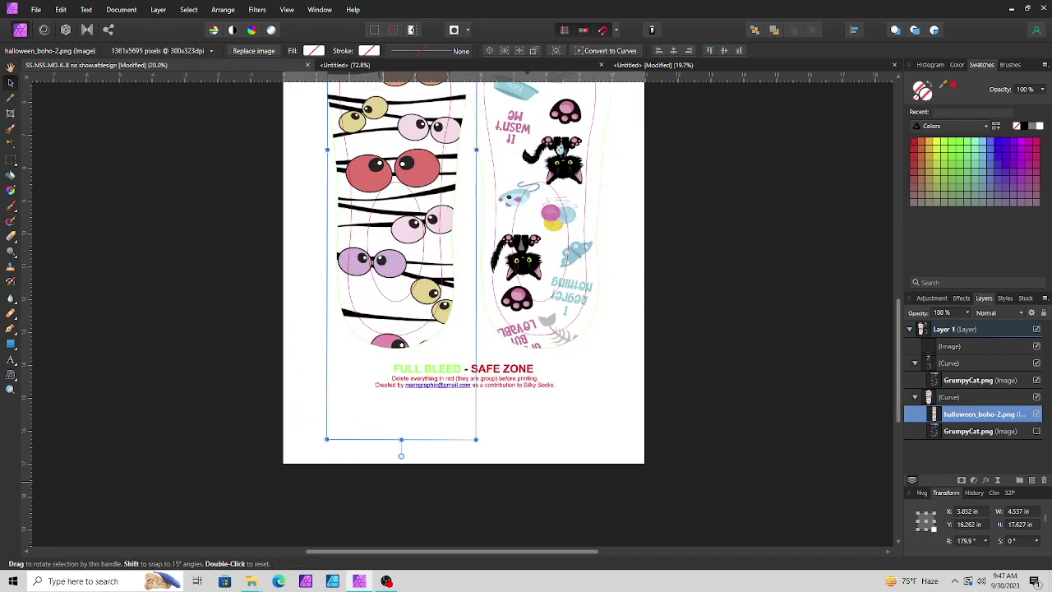
left_click_drag(401, 439, 401, 386)
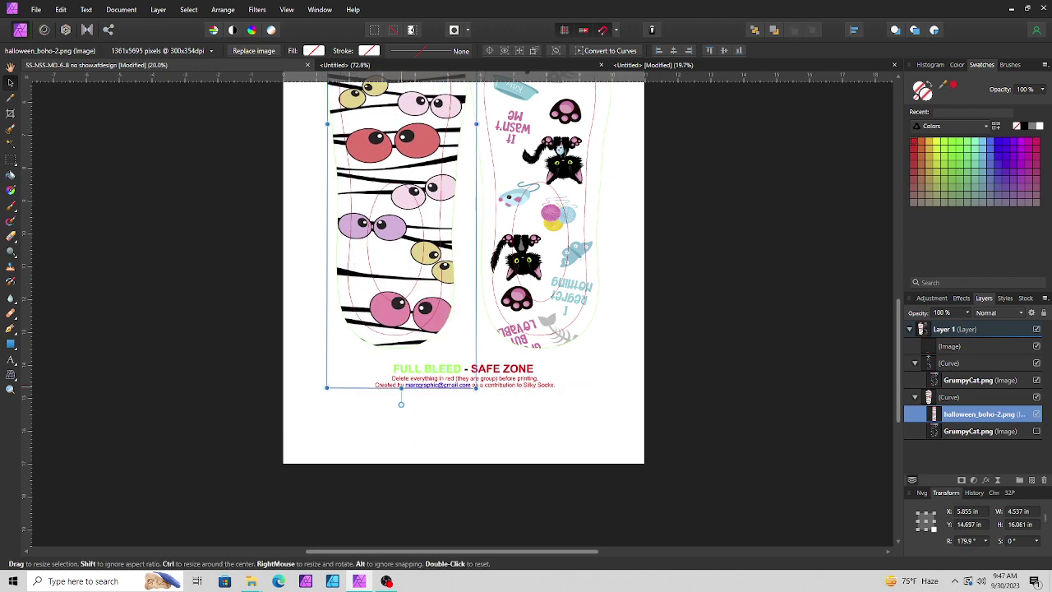
scroll(403, 328, "up", 4)
scroll(413, 152, "up", 1)
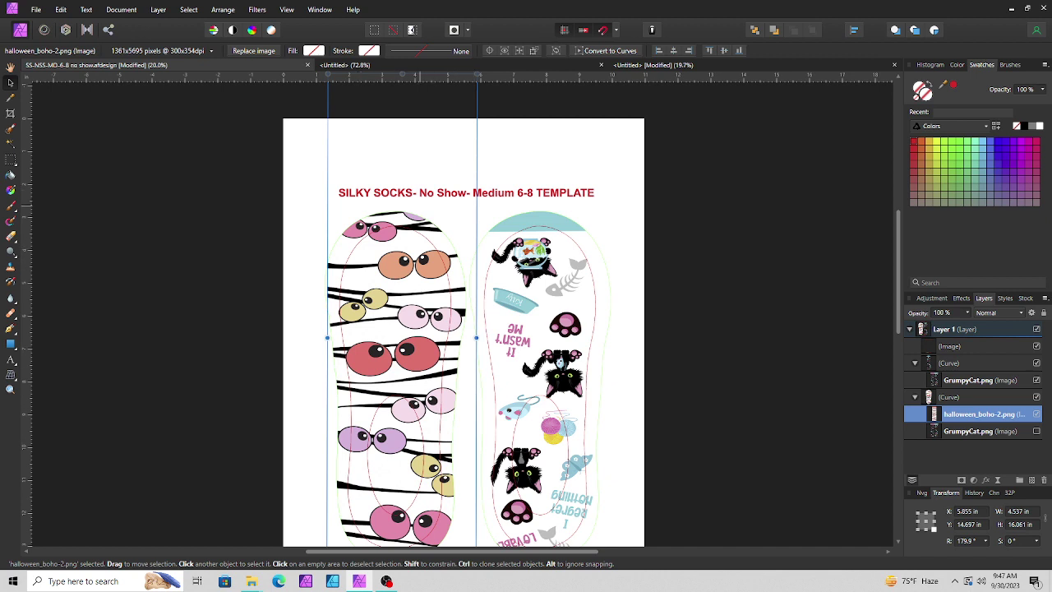
scroll(428, 188, "up", 3)
scroll(419, 215, "down", 3)
scroll(411, 329, "up", 3)
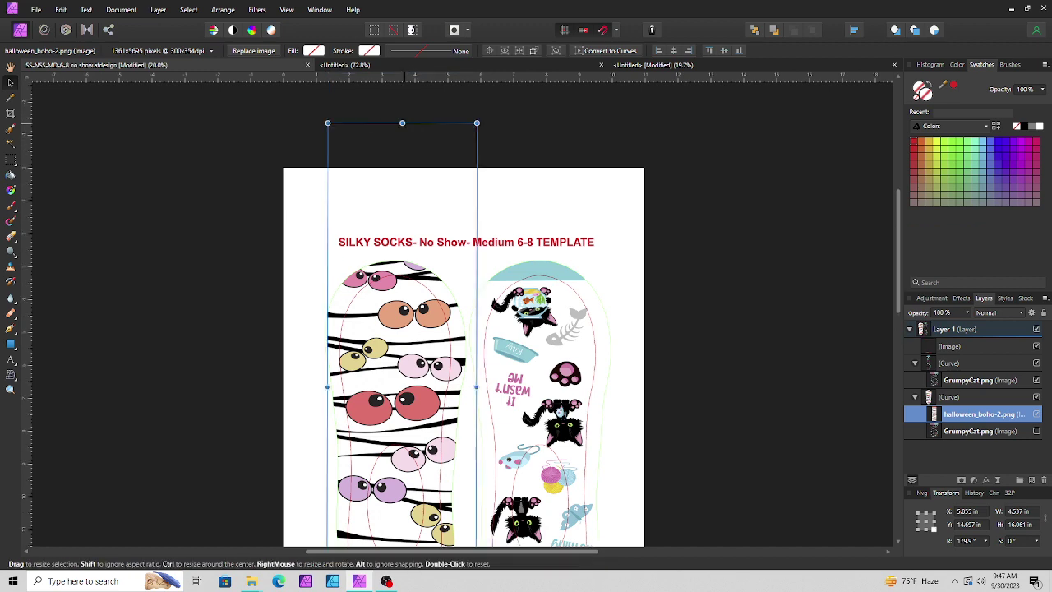
left_click_drag(402, 123, 402, 182)
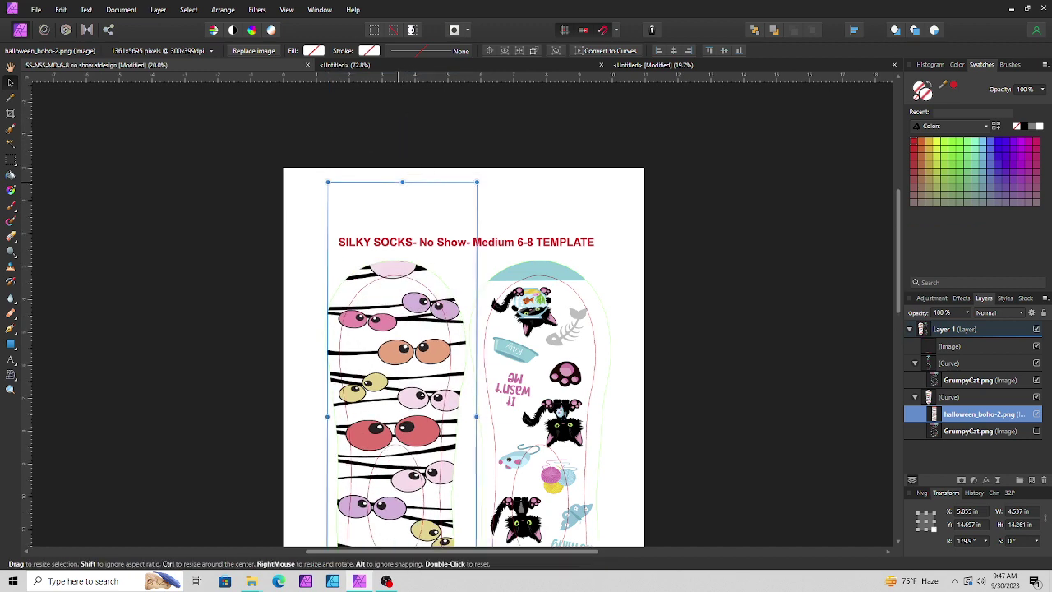
Shift the eyes design upward over the left sock and adjust its width to about 4.3 in to span the outline.
left_click_drag(402, 273, 401, 259)
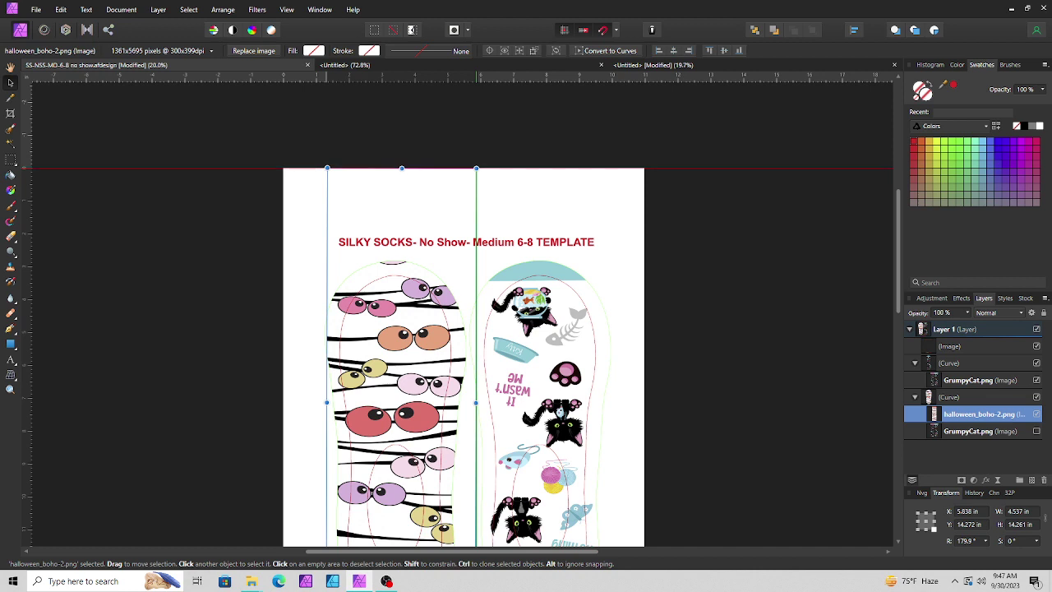
left_click_drag(328, 402, 334, 402)
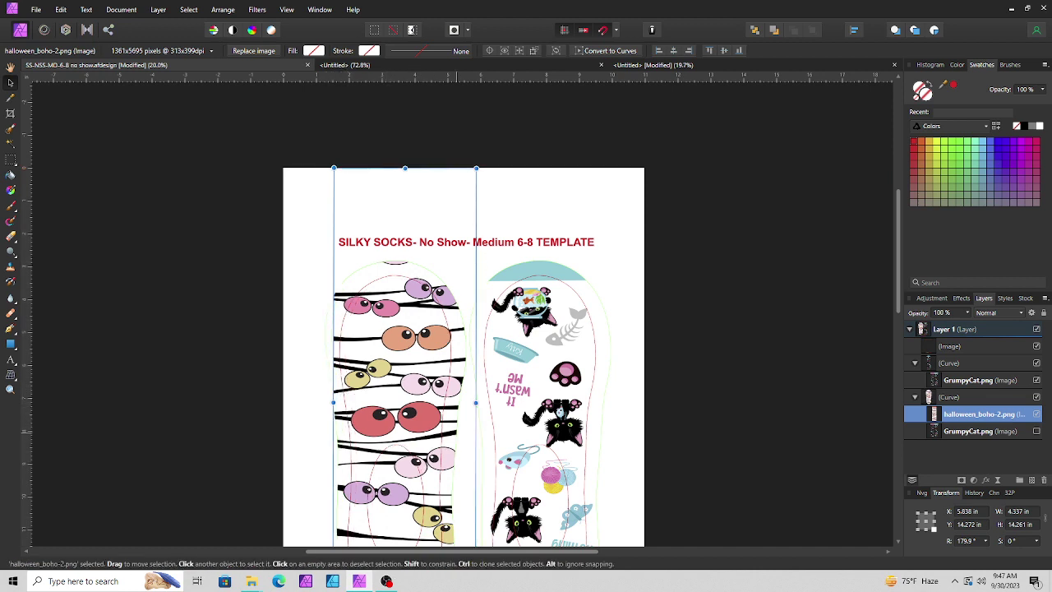
left_click_drag(476, 402, 466, 402)
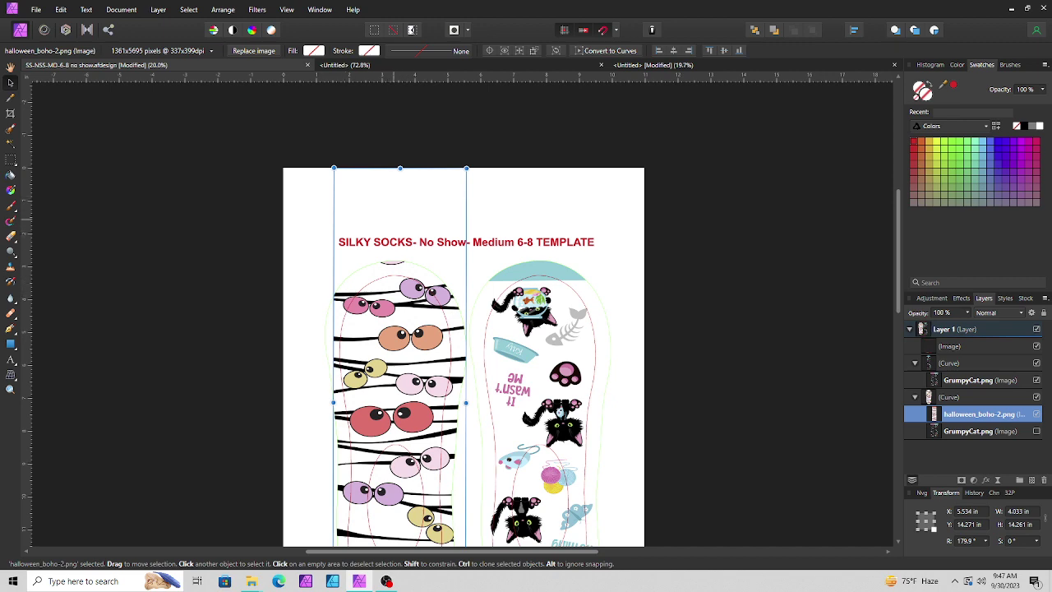
left_click_drag(414, 312, 414, 296)
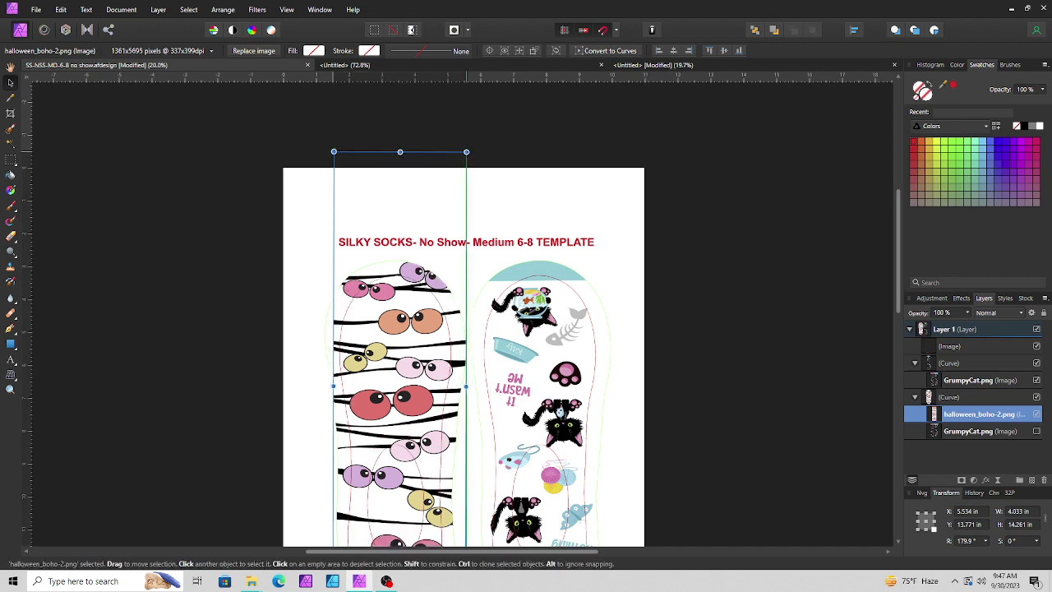
scroll(465, 329, "down", 2)
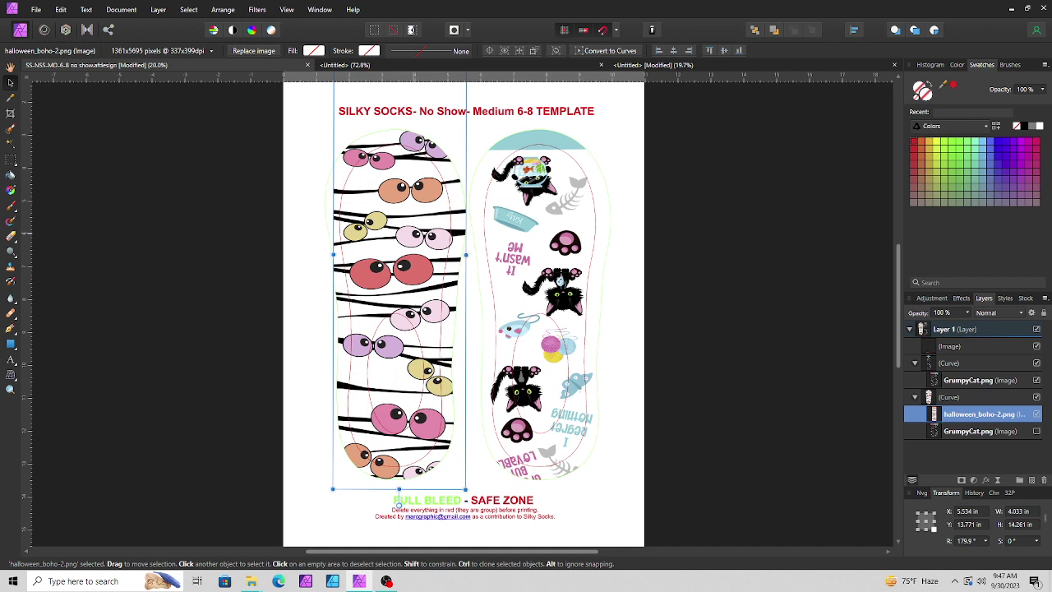
left_click_drag(333, 255, 324, 255)
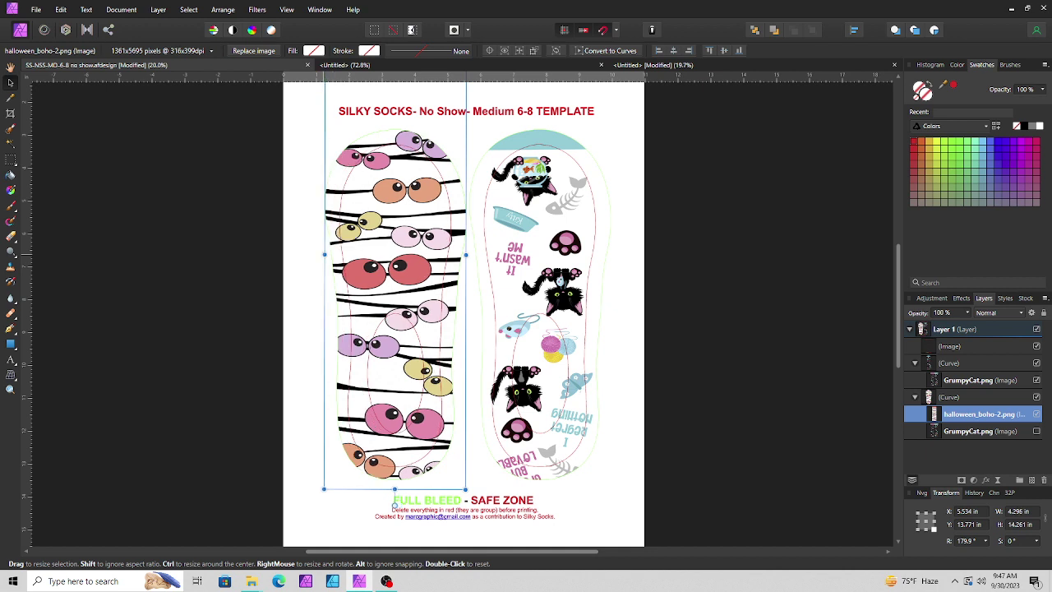
scroll(394, 504, "up", 1)
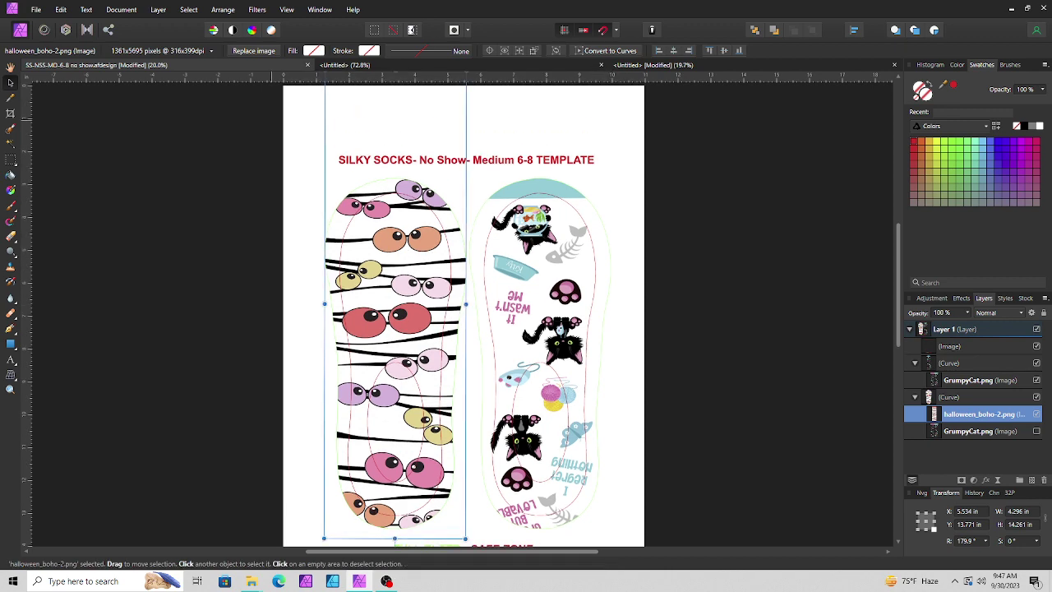
Return to the untitled tumbler document and show the pink paw-and-fishbone rectangle beside the eyes design, leaving the uppermost rectangle hidden.
left_click(667, 65)
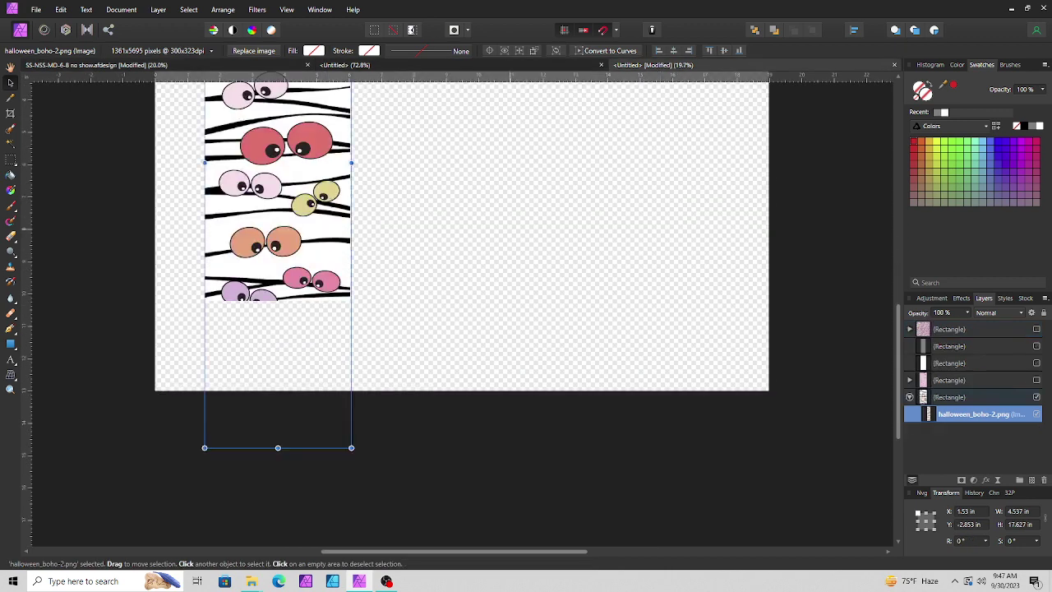
scroll(462, 313, "up", 4)
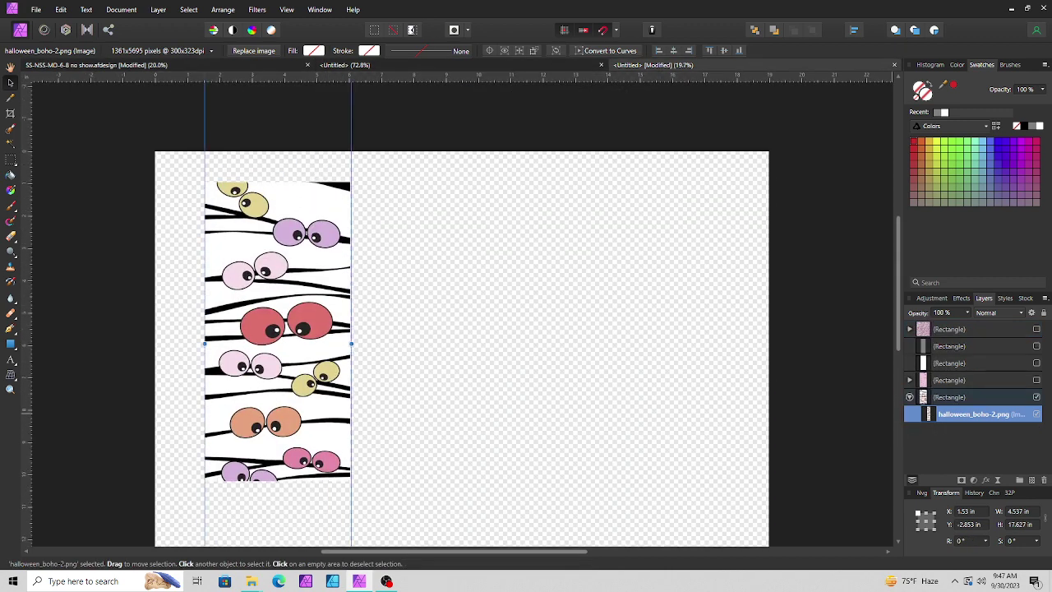
left_click(1037, 380)
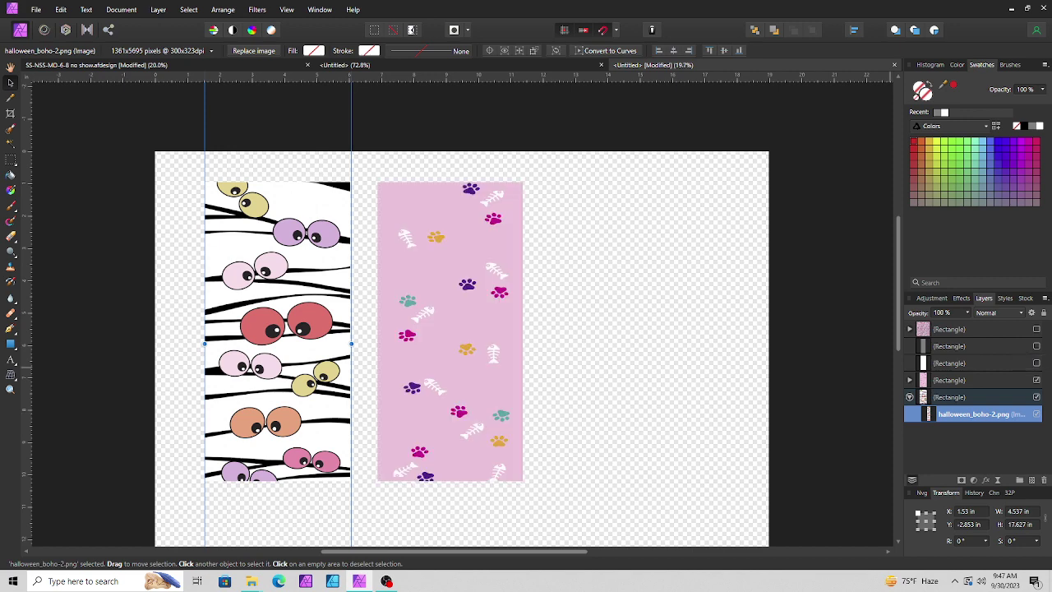
left_click(1036, 329)
left_click(1036, 329)
scroll(539, 299, "down", 2)
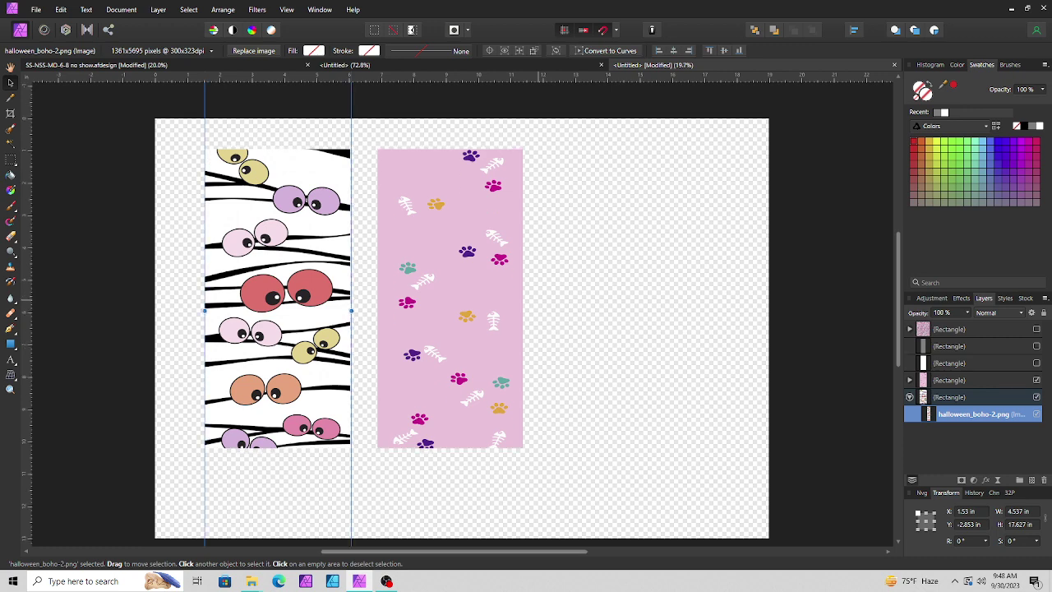
Adjust only the height of the clipped halloween_boho-2.png to about 14.4 in, with its upper edge at about Y -1.63 in.
scroll(539, 299, "up", 4)
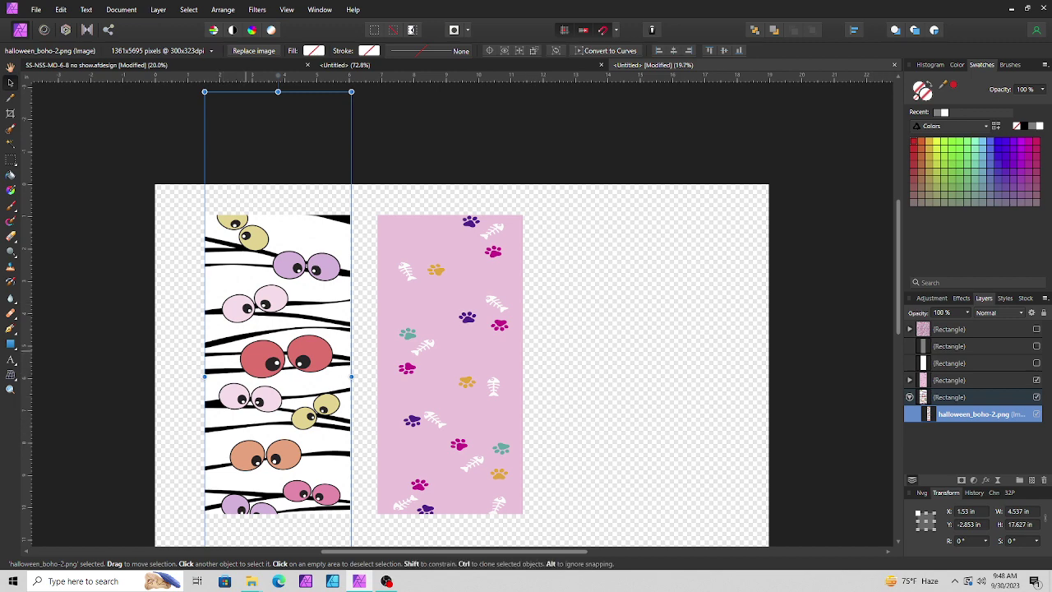
left_click_drag(242, 351, 242, 352)
left_click_drag(278, 91, 277, 130)
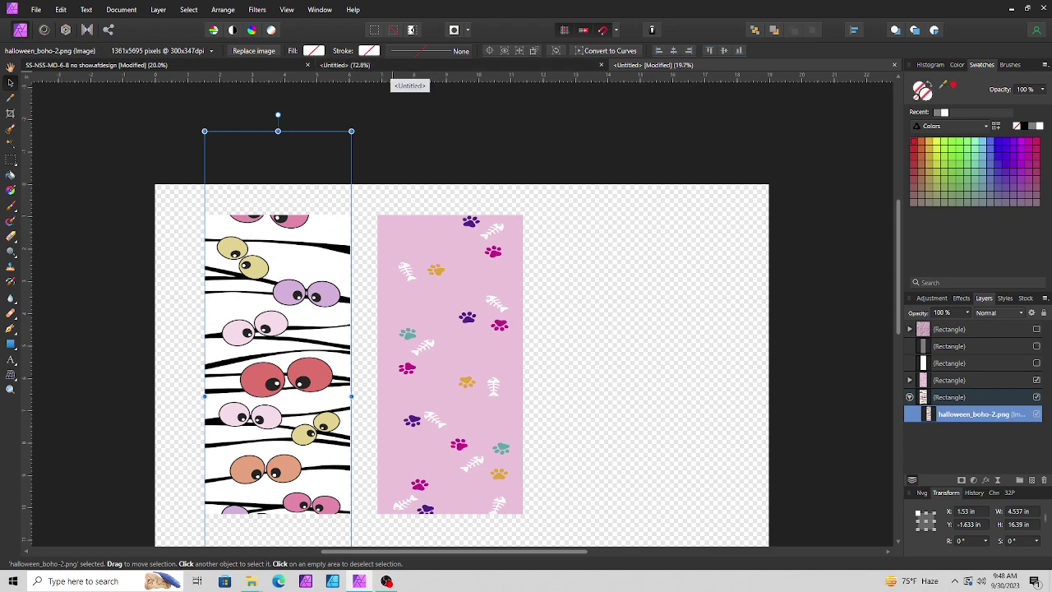
scroll(462, 317, "down", 2)
scroll(343, 460, "down", 2)
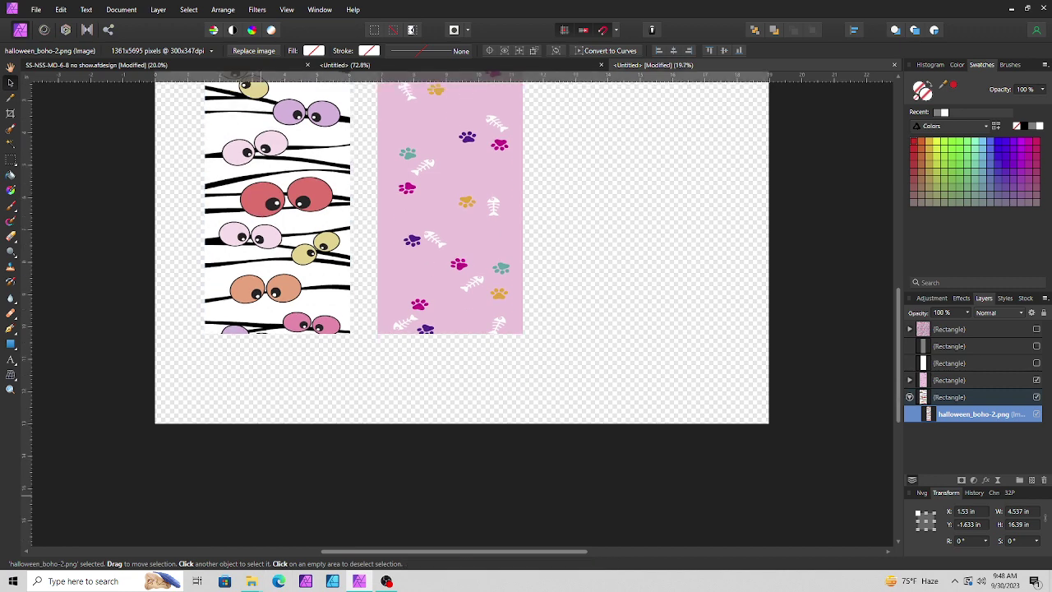
left_click_drag(278, 482, 278, 359)
scroll(278, 359, "up", 2)
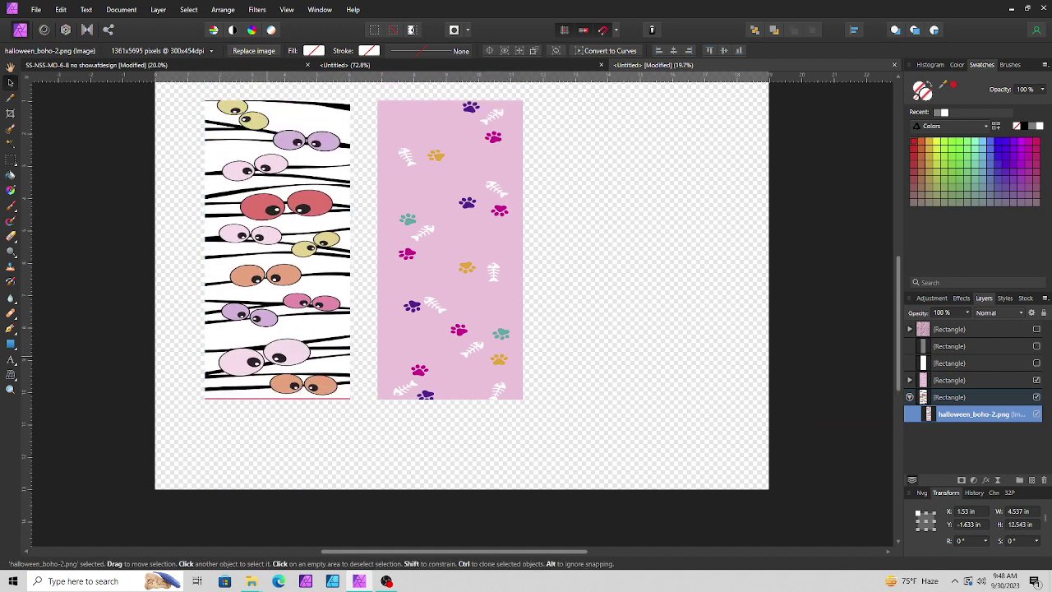
left_click_drag(278, 421, 278, 481)
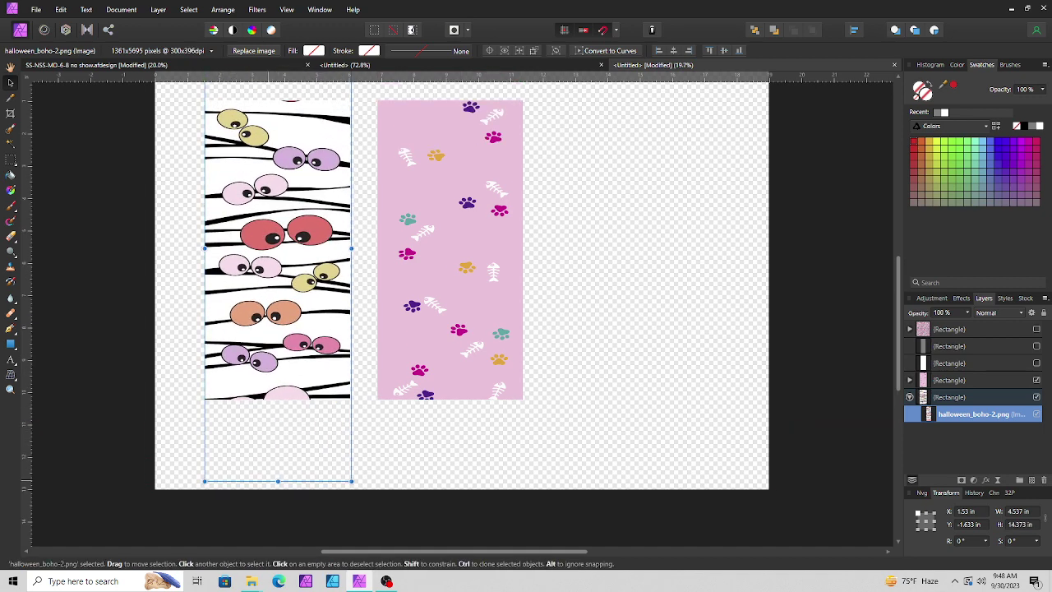